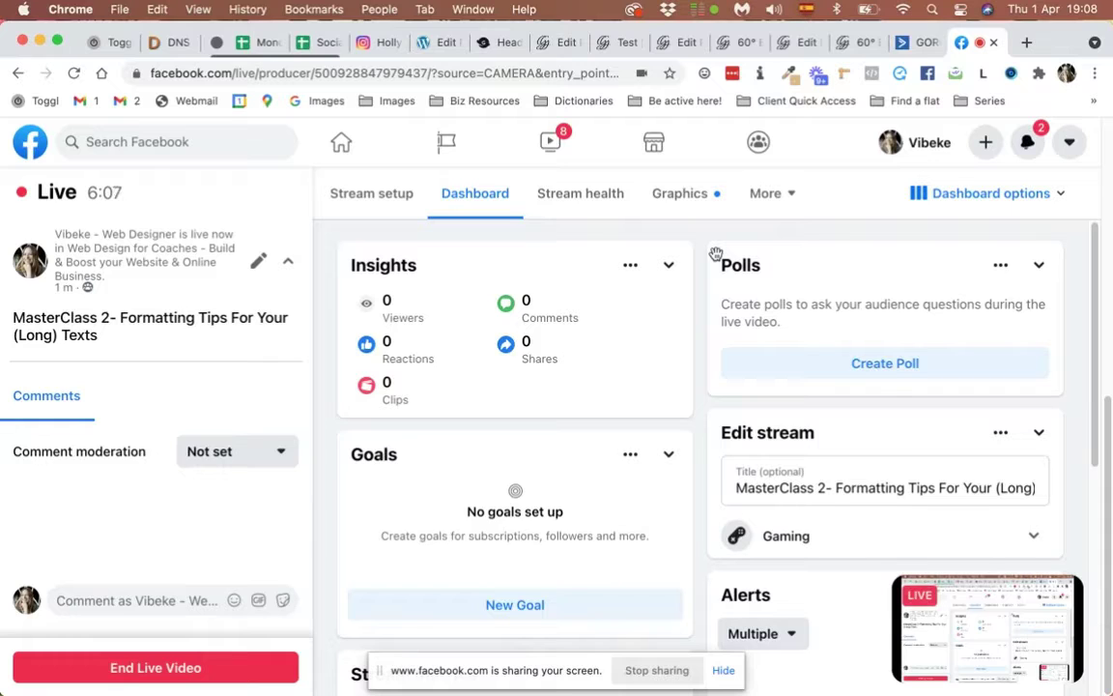
Switch from the Facebook Live Producer dashboard to the Test page preview.
click(618, 42)
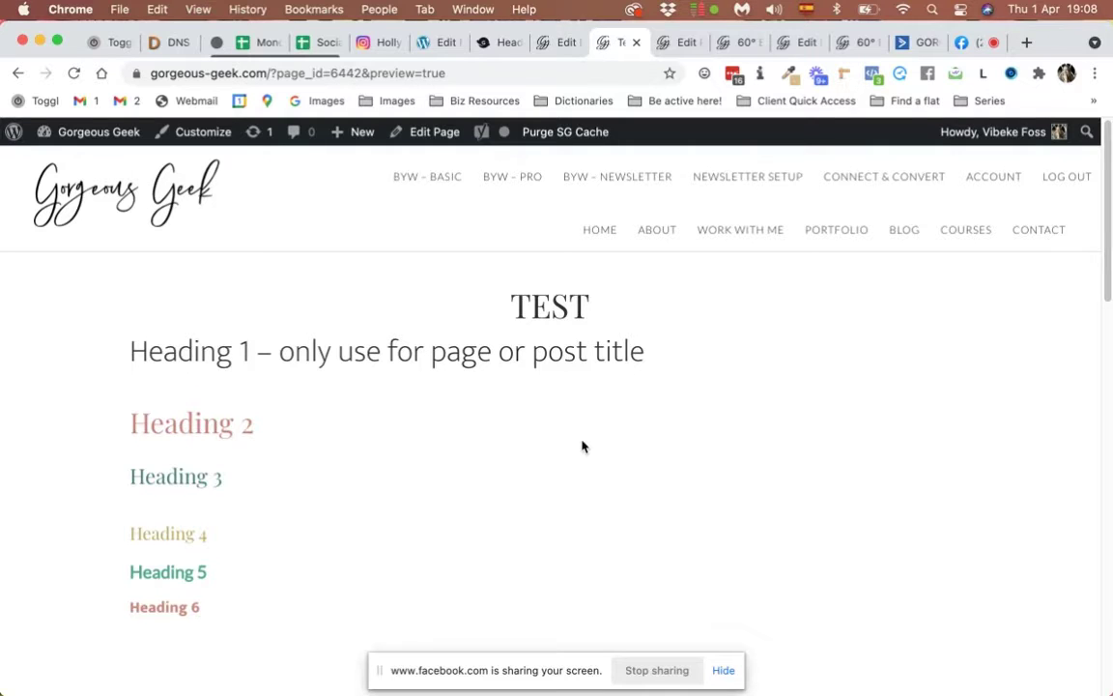
scroll(582, 446, down, 2)
scroll(583, 446, up, 1)
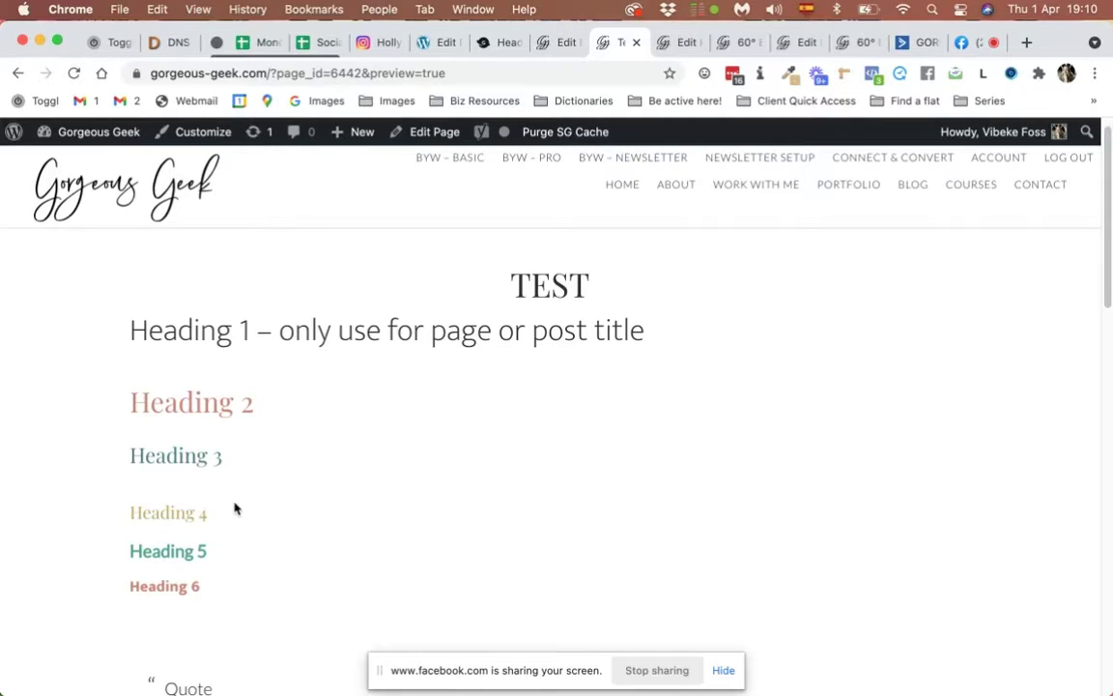
scroll(233, 509, down, 1)
Switch from the preview to the WordPress Edit Page screen for the Test draft.
scroll(235, 507, up, 2)
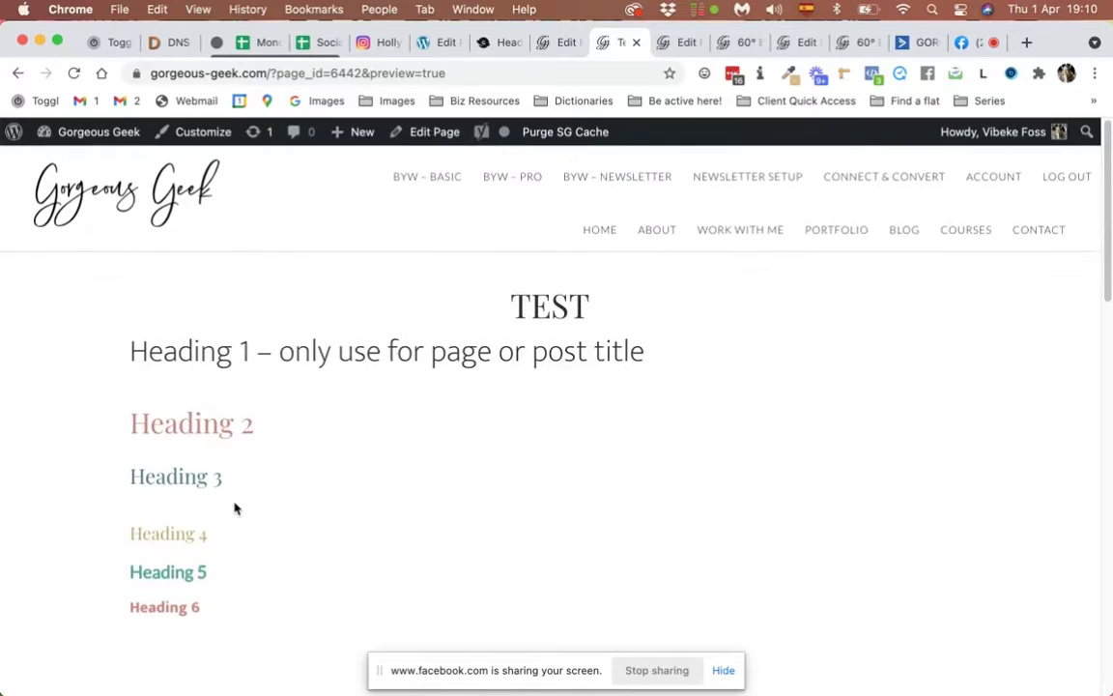
click(562, 43)
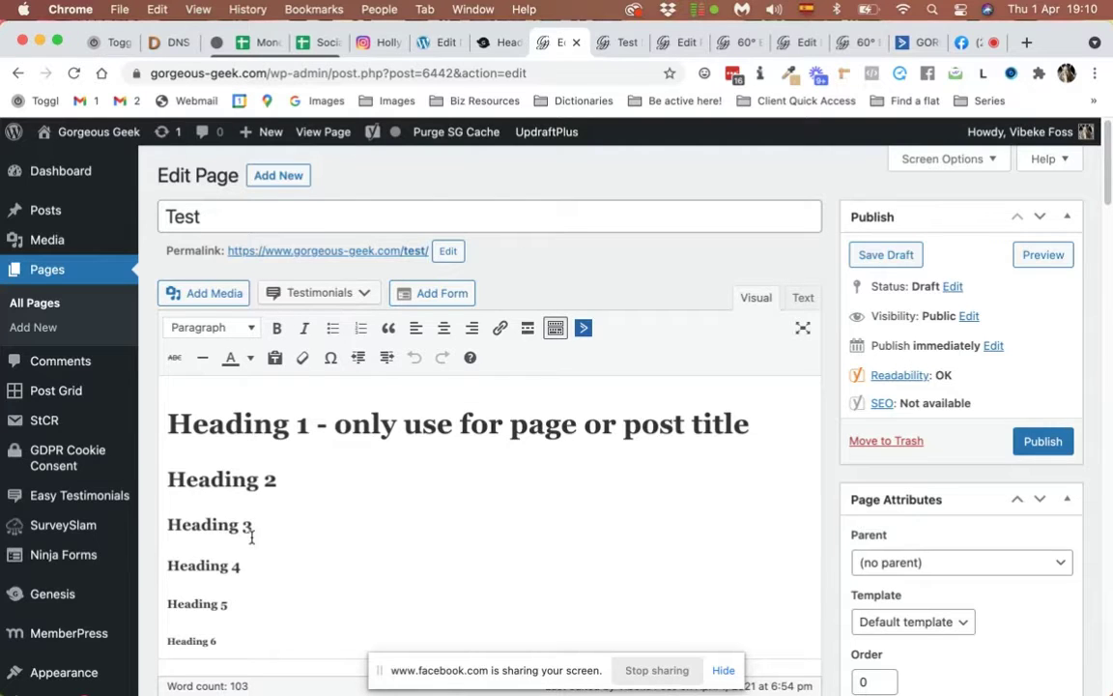
Add a new line reading 'Here some text' above the Heading 1 line.
scroll(250, 531, down, 3)
scroll(251, 537, up, 3)
click(168, 423)
key(Return)
key(Return)
key(Up)
key(Up)
text(Here some text)
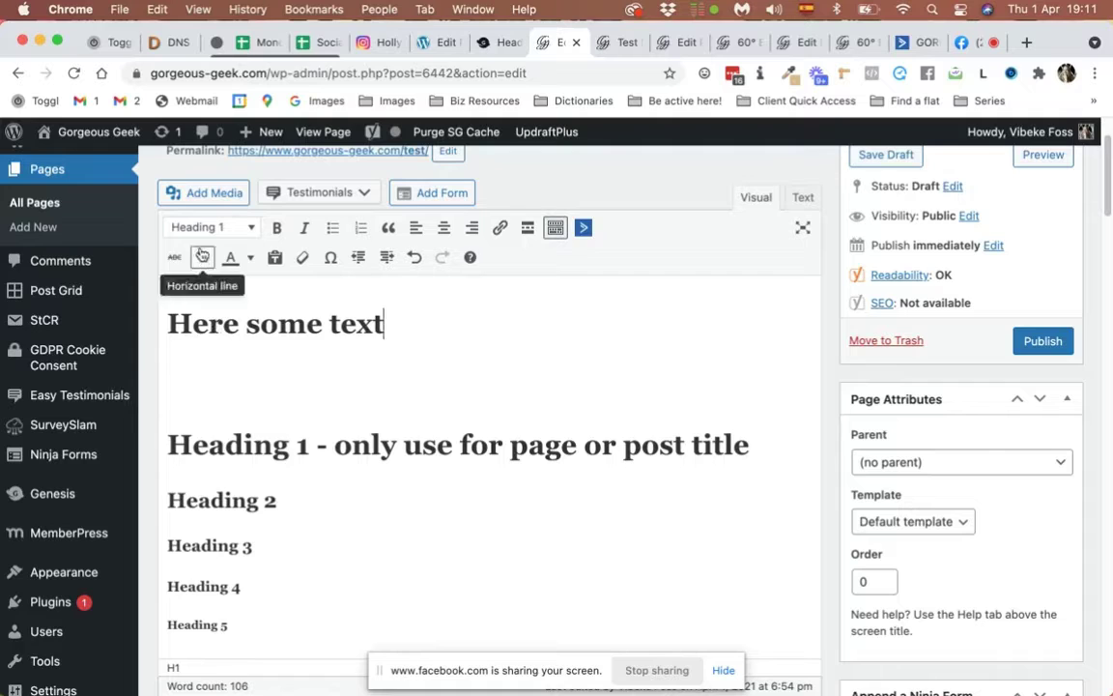
Format the 'Here some text' line as Heading 4 and preview the page.
click(290, 323)
triple_click(289, 323)
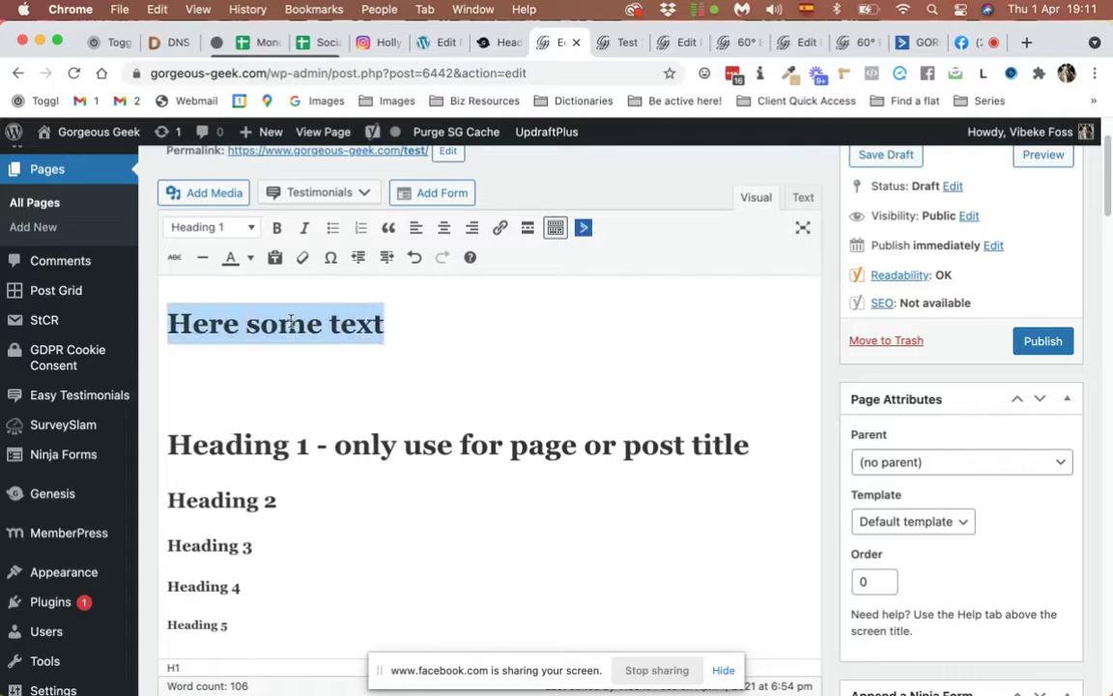
click(207, 227)
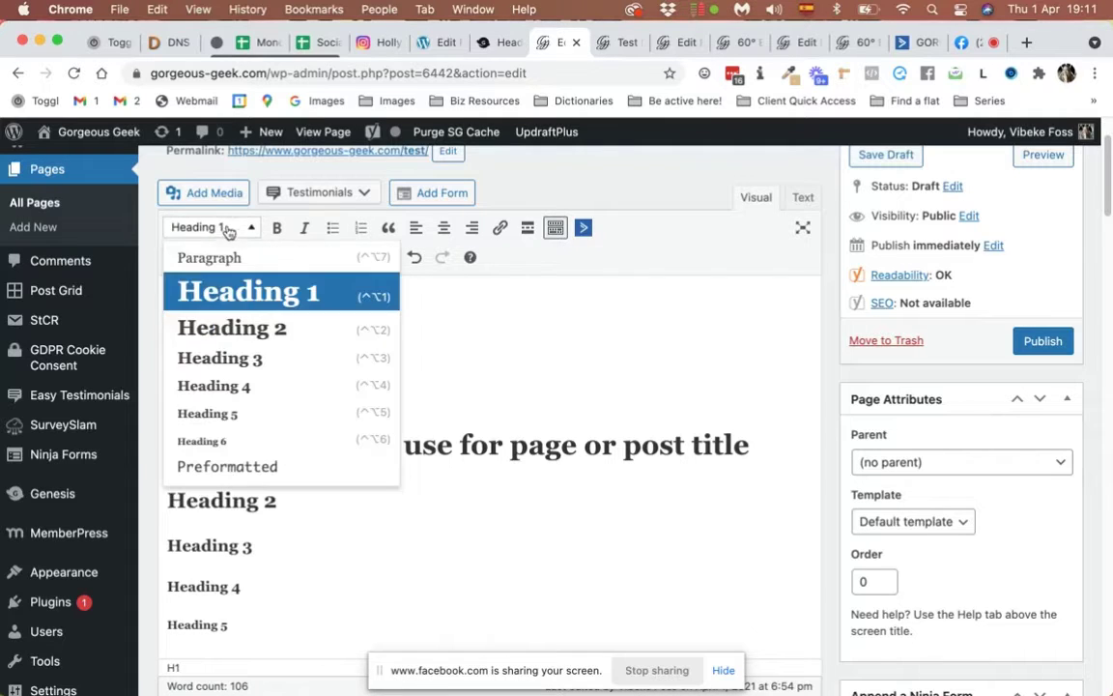
click(218, 358)
click(207, 227)
click(214, 385)
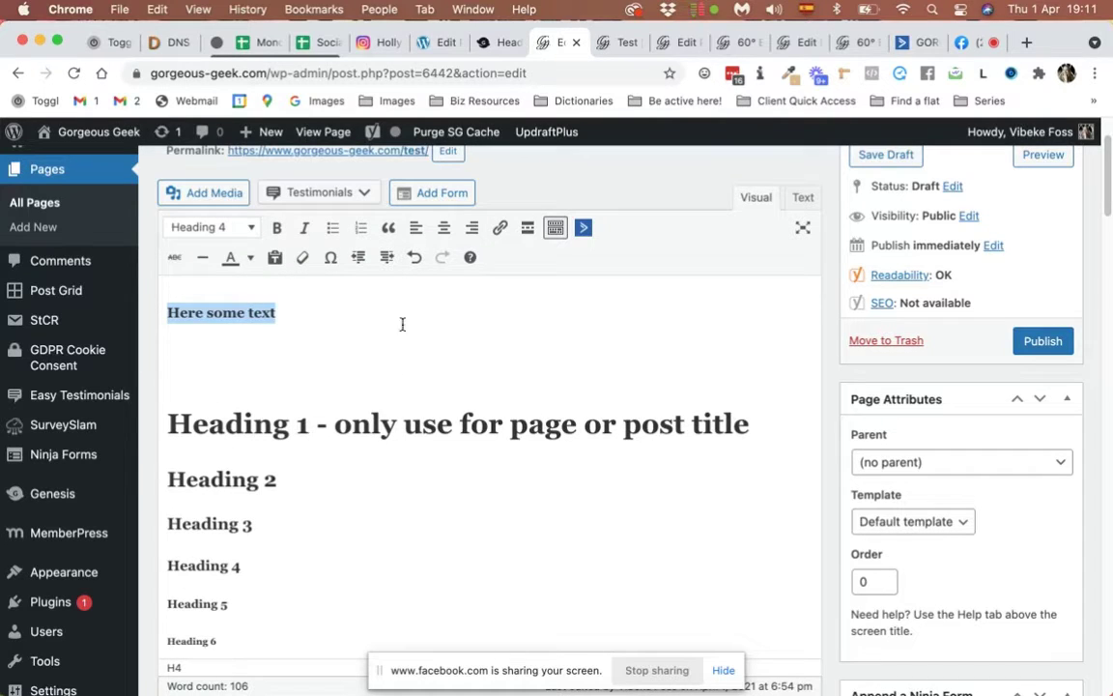
scroll(654, 279, up, 1)
scroll(654, 279, up, 1)
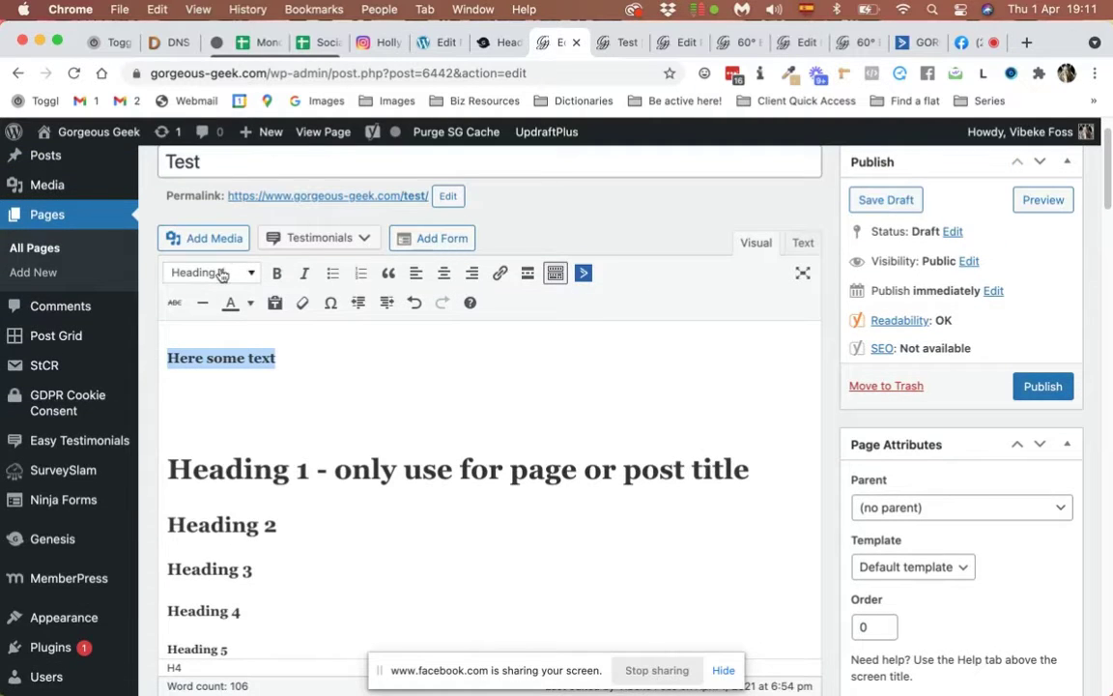
click(1045, 200)
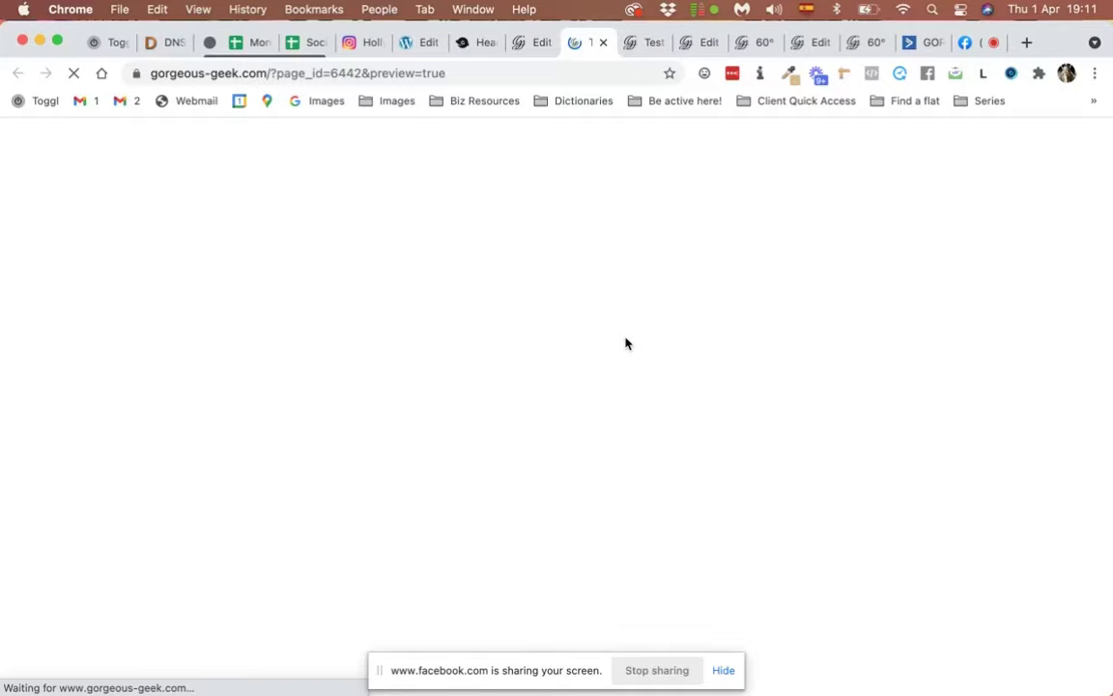
Check the new heading in the refreshed Test preview, then view the hollyblondin.com heading styles preview.
click(533, 42)
scroll(387, 484, down, 2)
scroll(406, 435, up, 3)
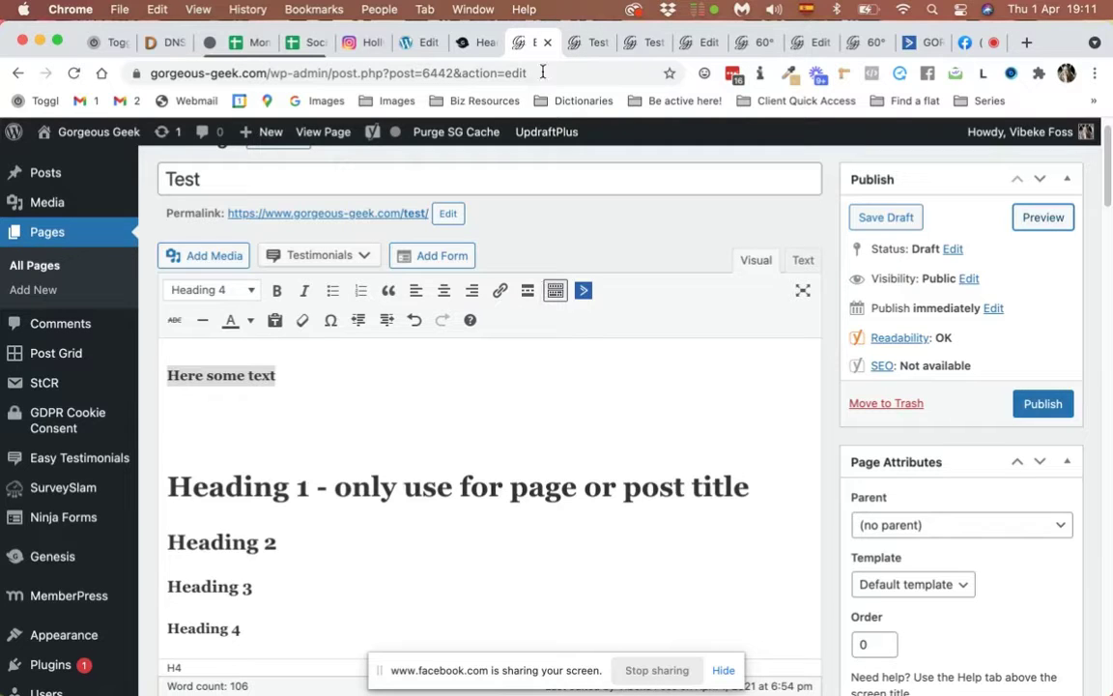
click(575, 42)
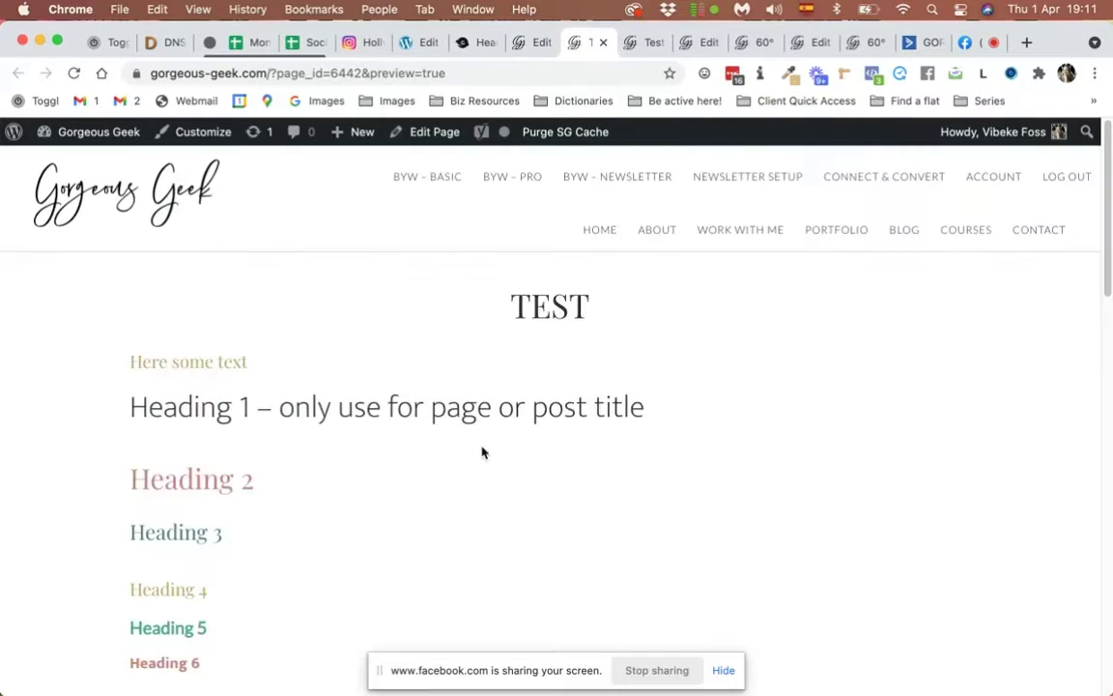
scroll(483, 452, down, 3)
scroll(229, 434, up, 2)
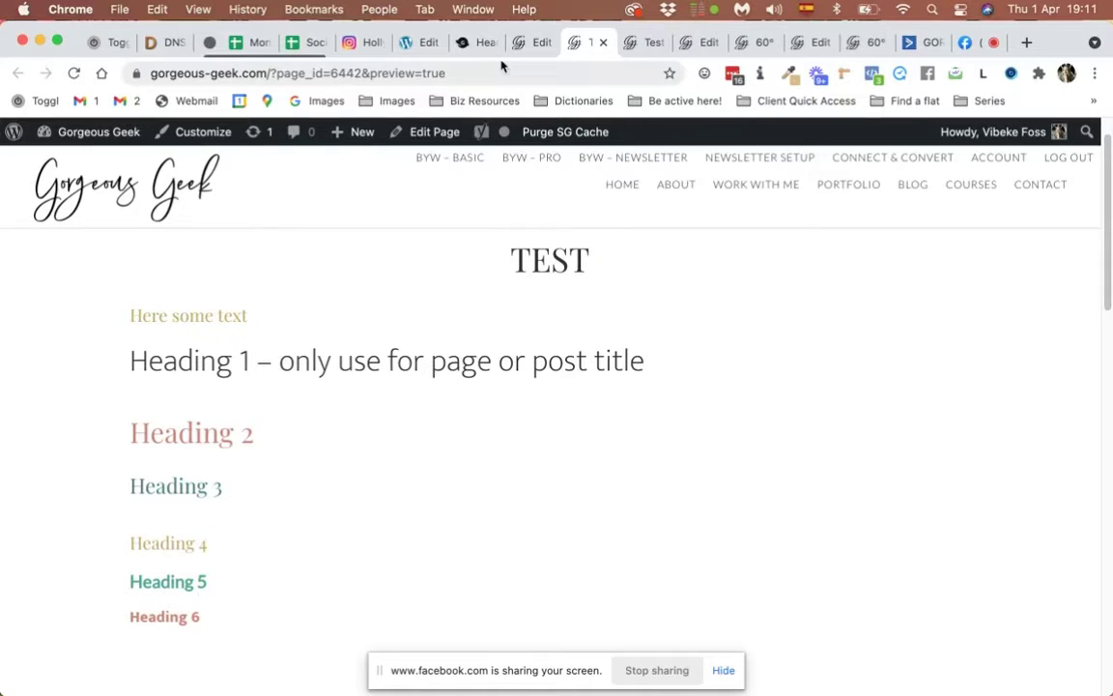
click(478, 43)
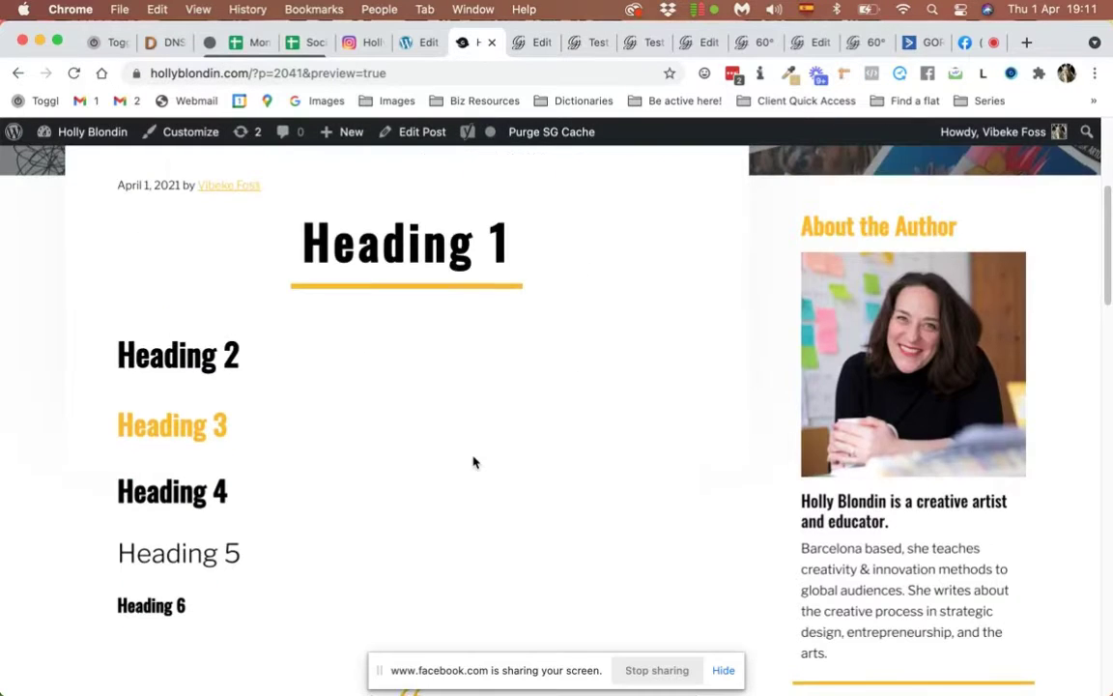
Scroll through hollyblondin.com's heading, quote and bullet styles, then return to the Test editor.
scroll(473, 462, up, 2)
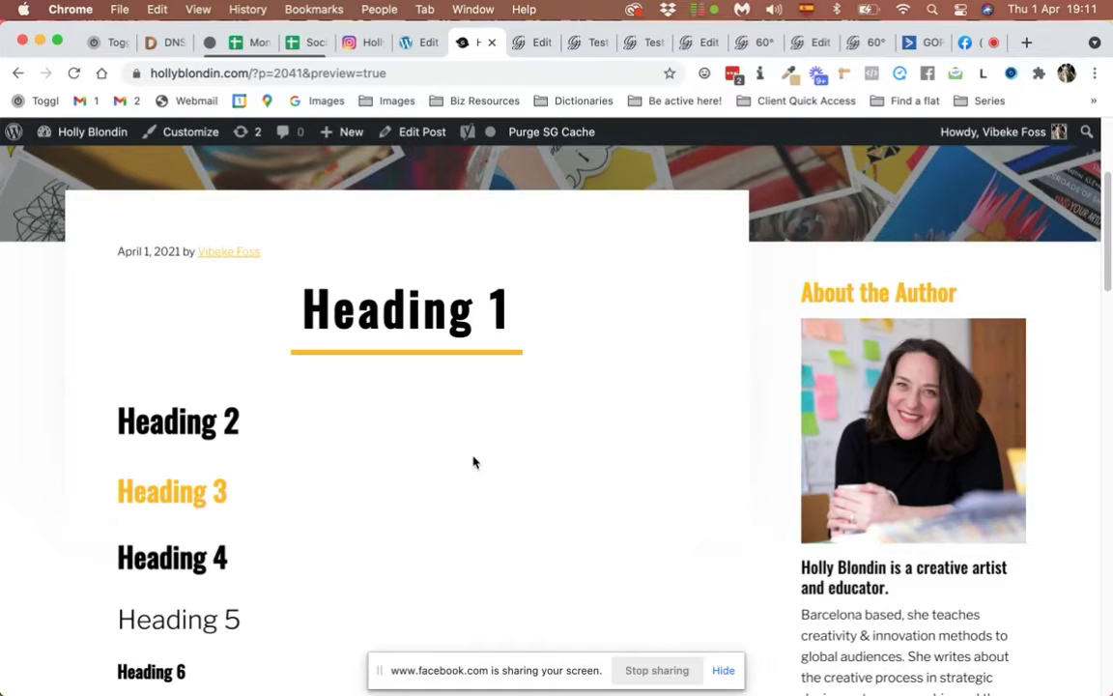
scroll(437, 392, down, 1)
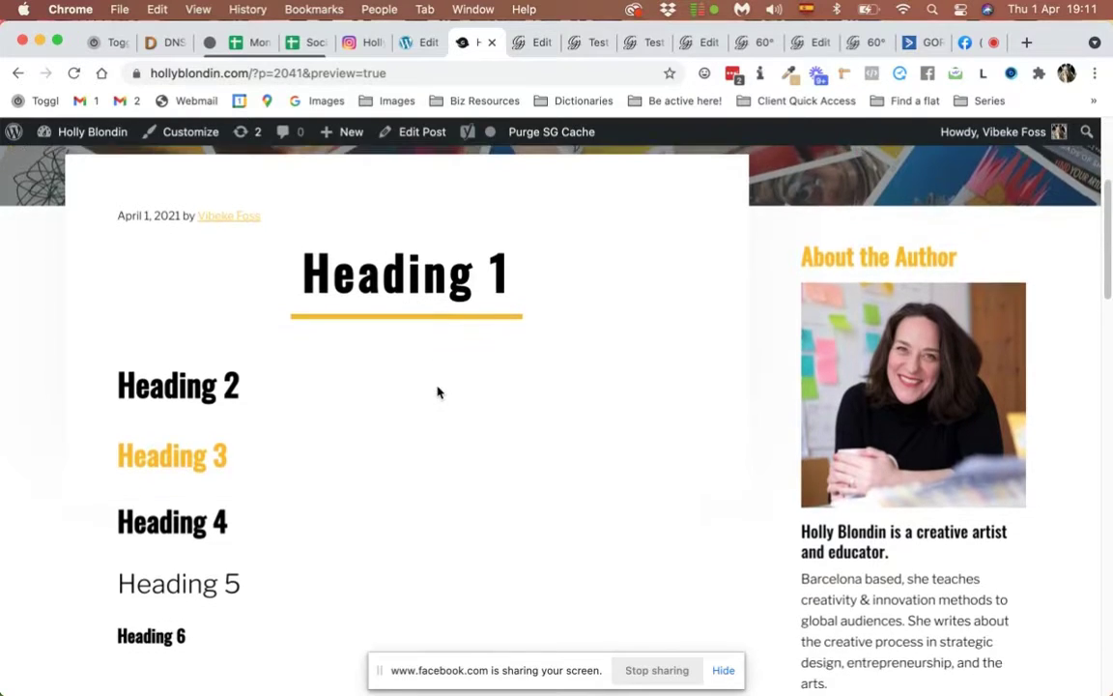
scroll(436, 393, up, 5)
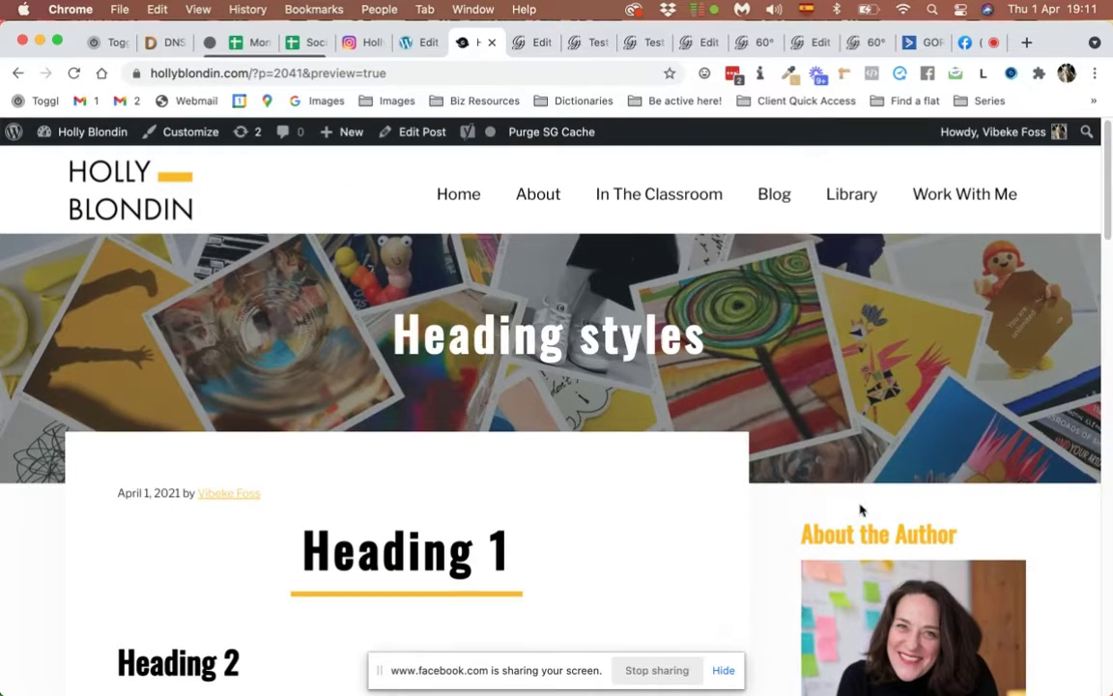
scroll(617, 512, down, 5)
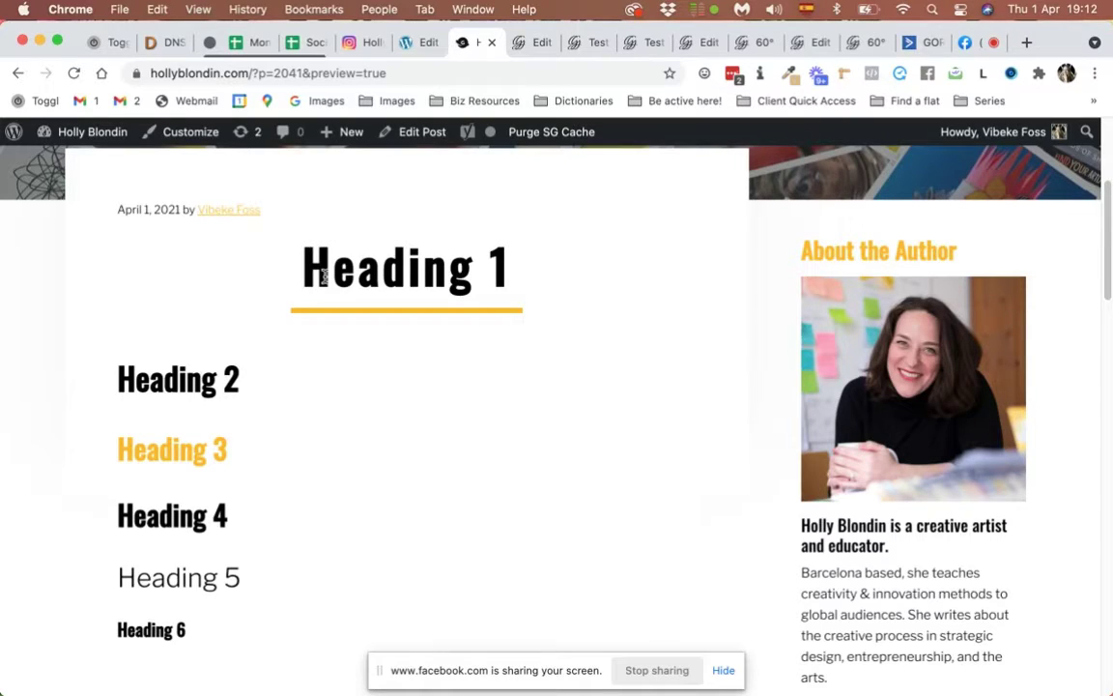
scroll(323, 275, up, 5)
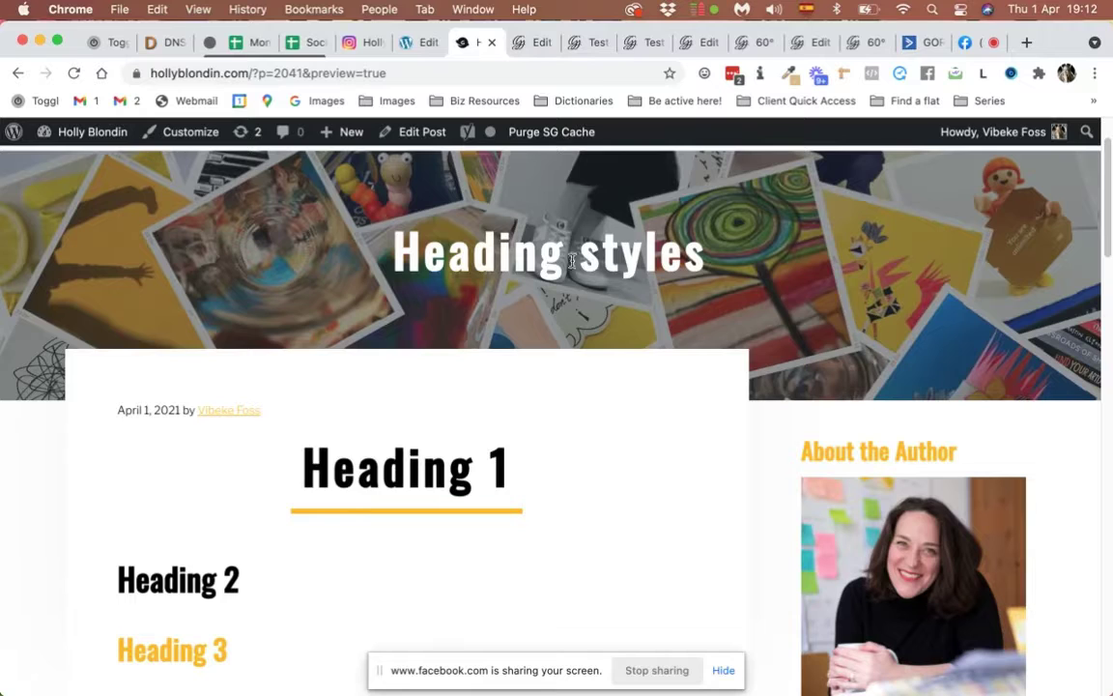
scroll(482, 463, down, 2)
scroll(482, 463, down, 1)
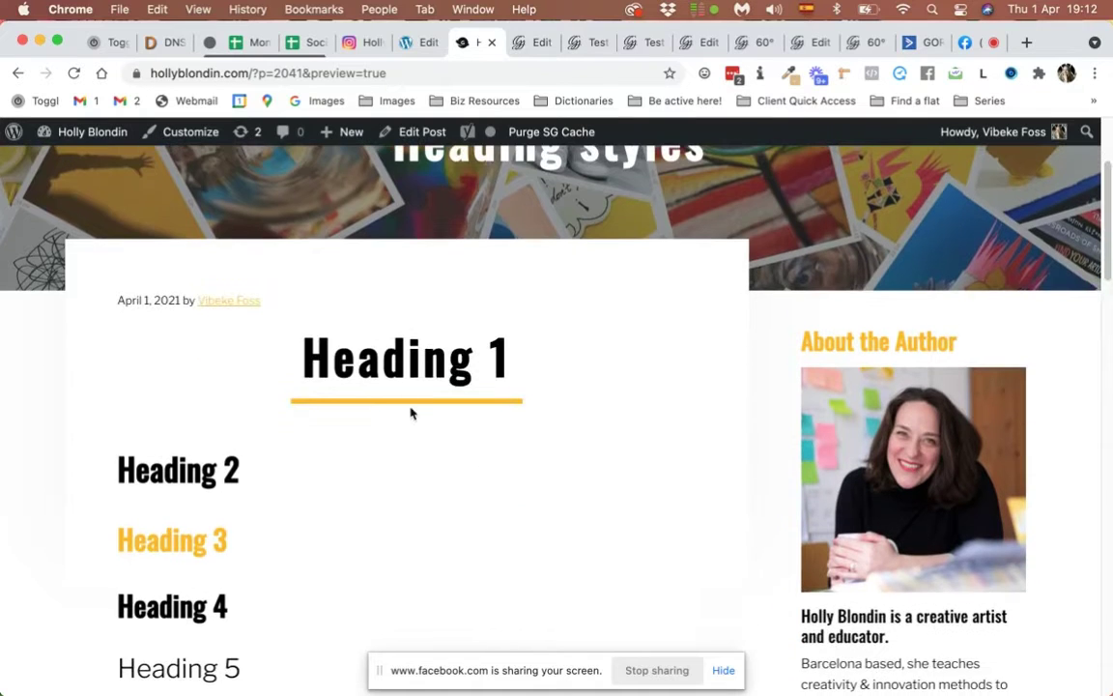
scroll(397, 383, down, 1)
scroll(435, 414, down, 3)
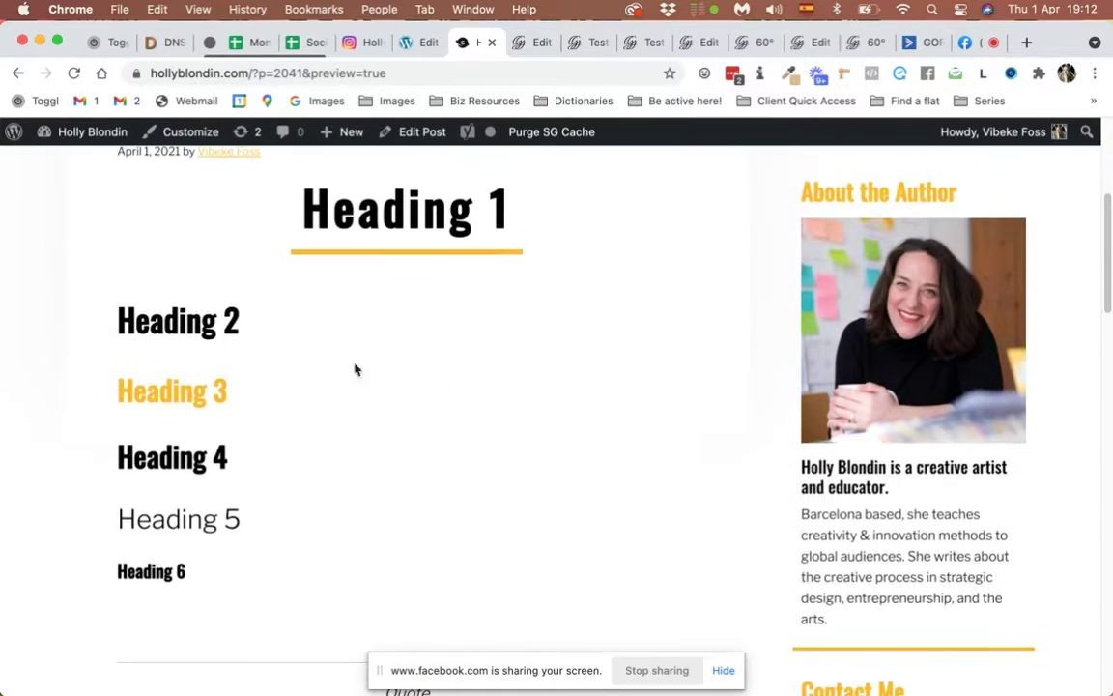
scroll(178, 454, down, 2)
scroll(188, 488, up, 1)
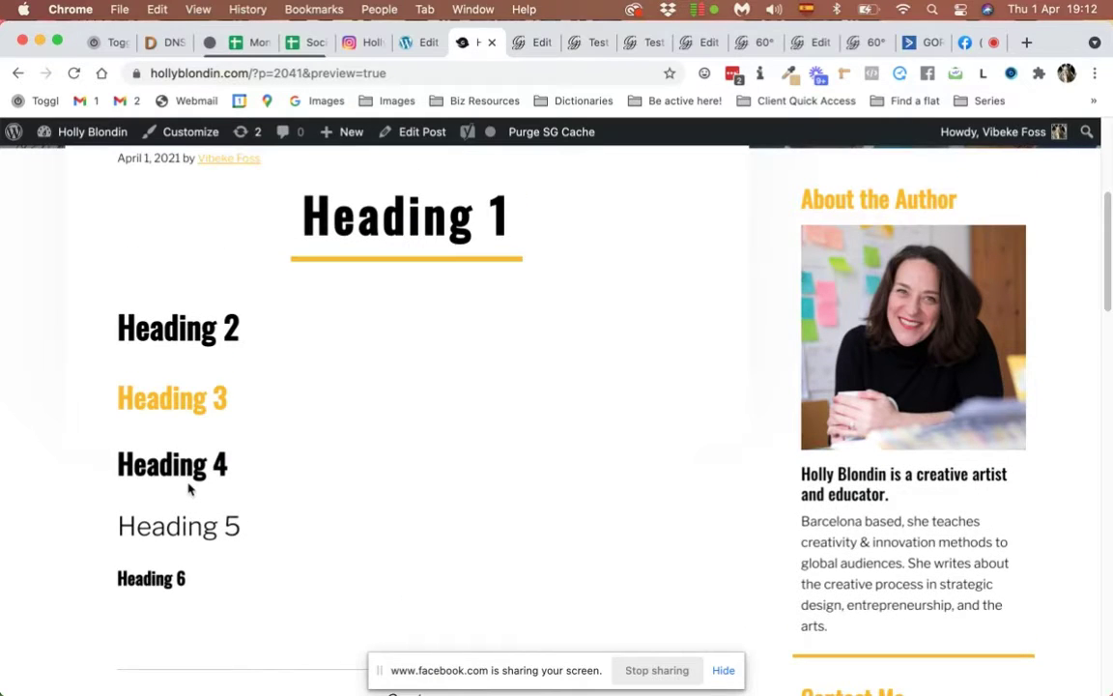
scroll(292, 434, down, 1)
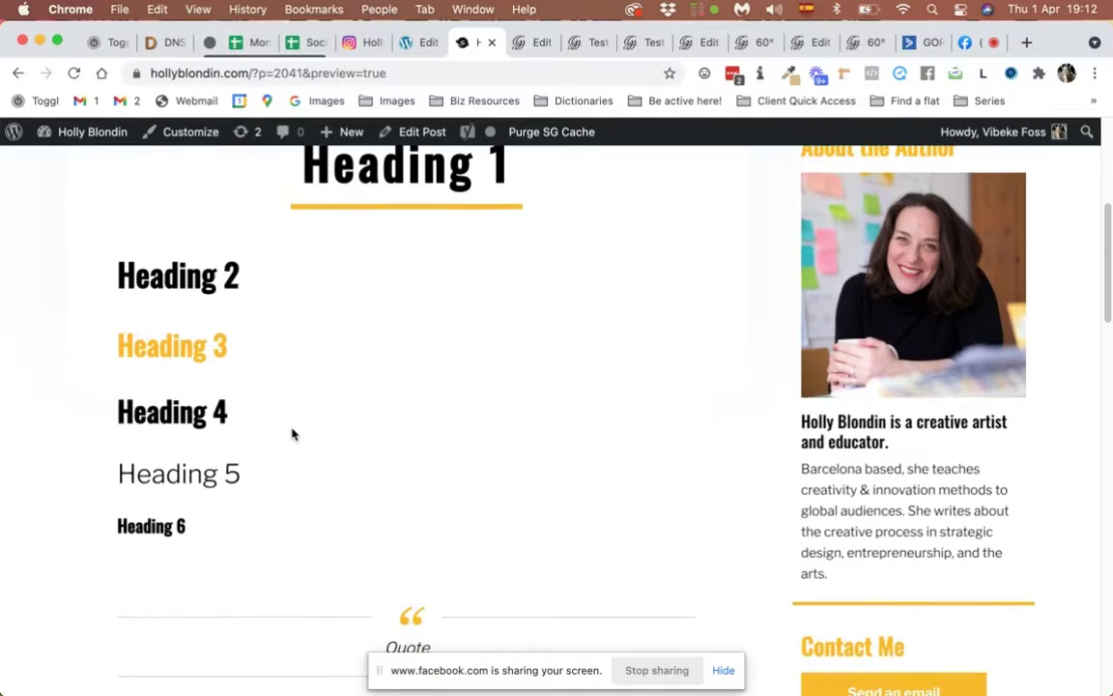
scroll(293, 430, down, 2)
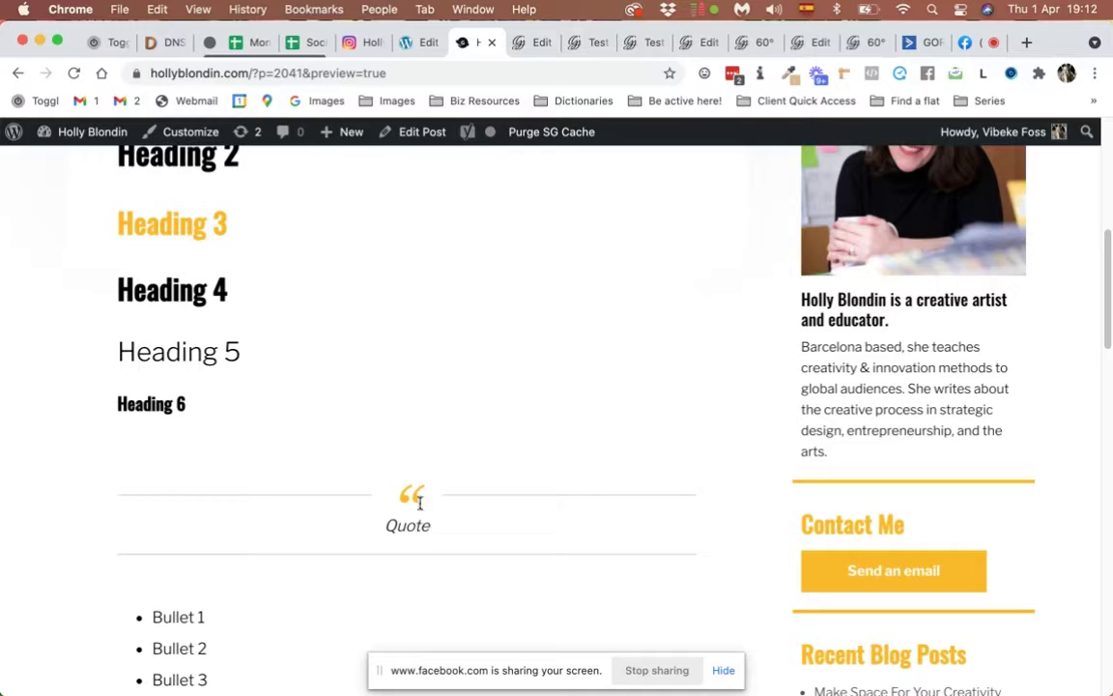
click(533, 42)
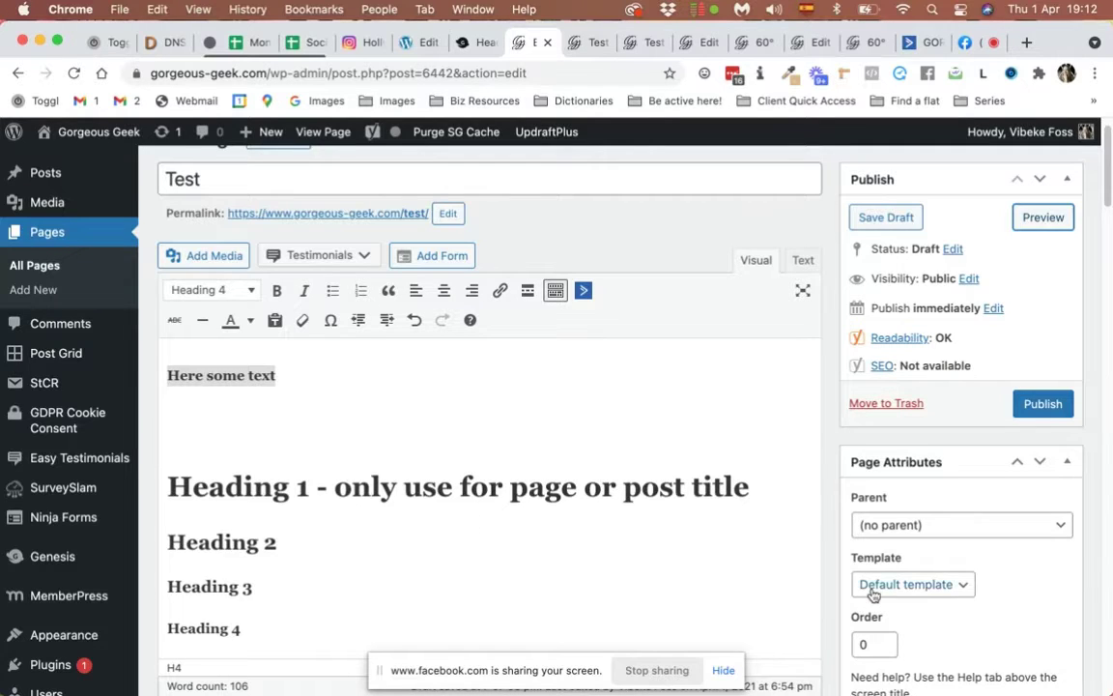
scroll(871, 593, down, 1)
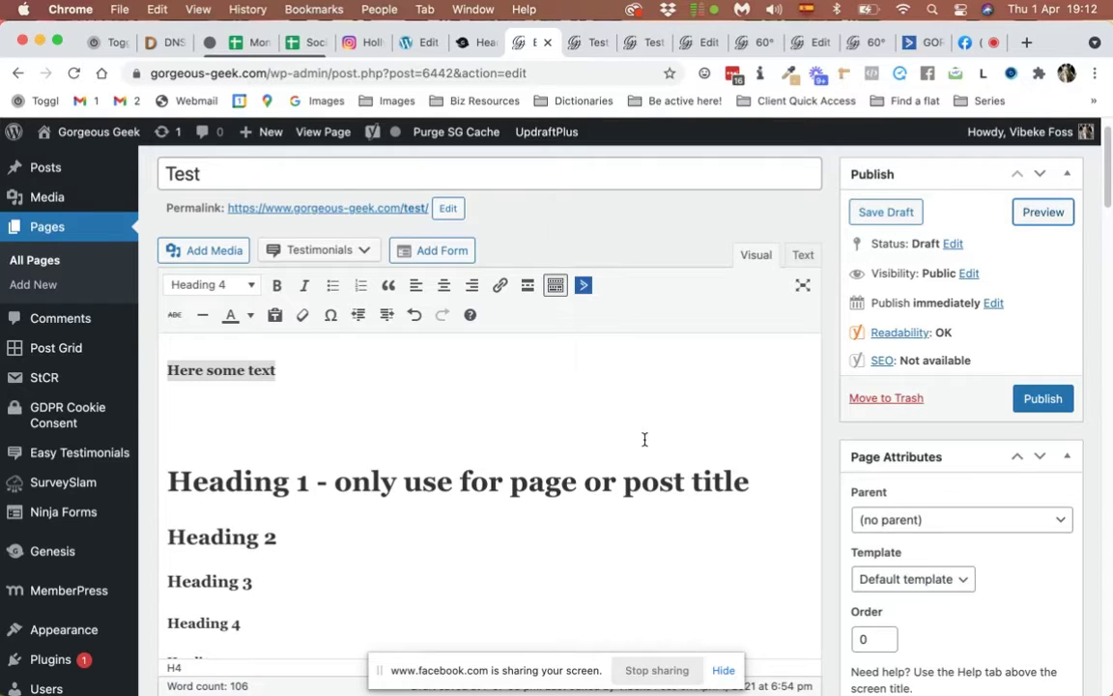
click(584, 415)
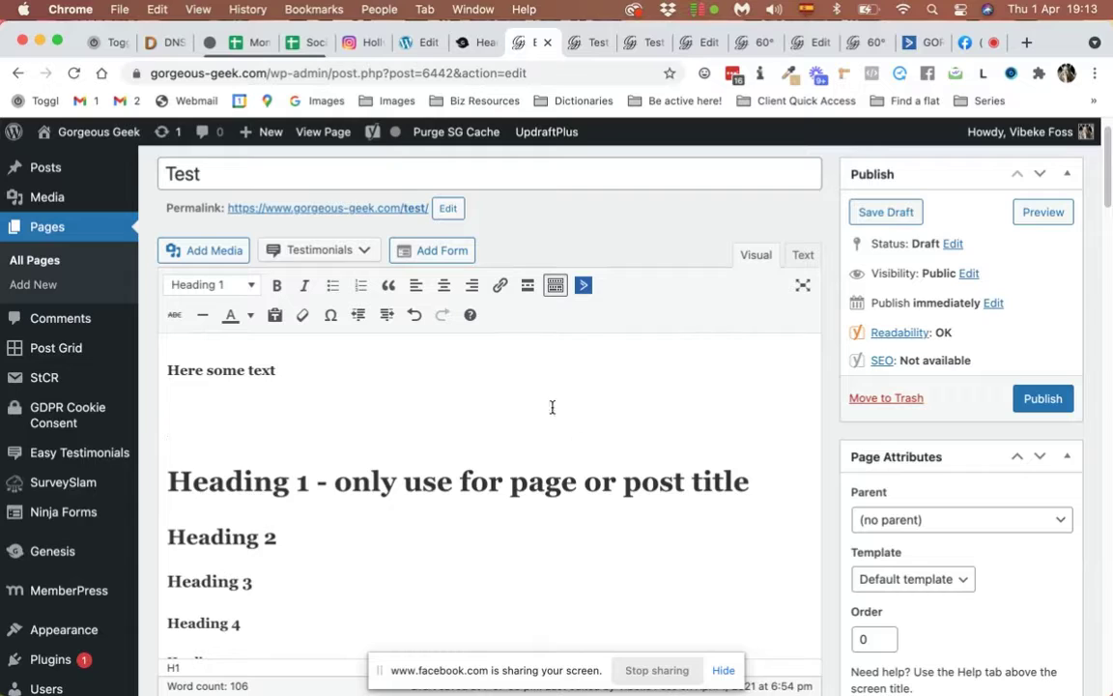
click(206, 288)
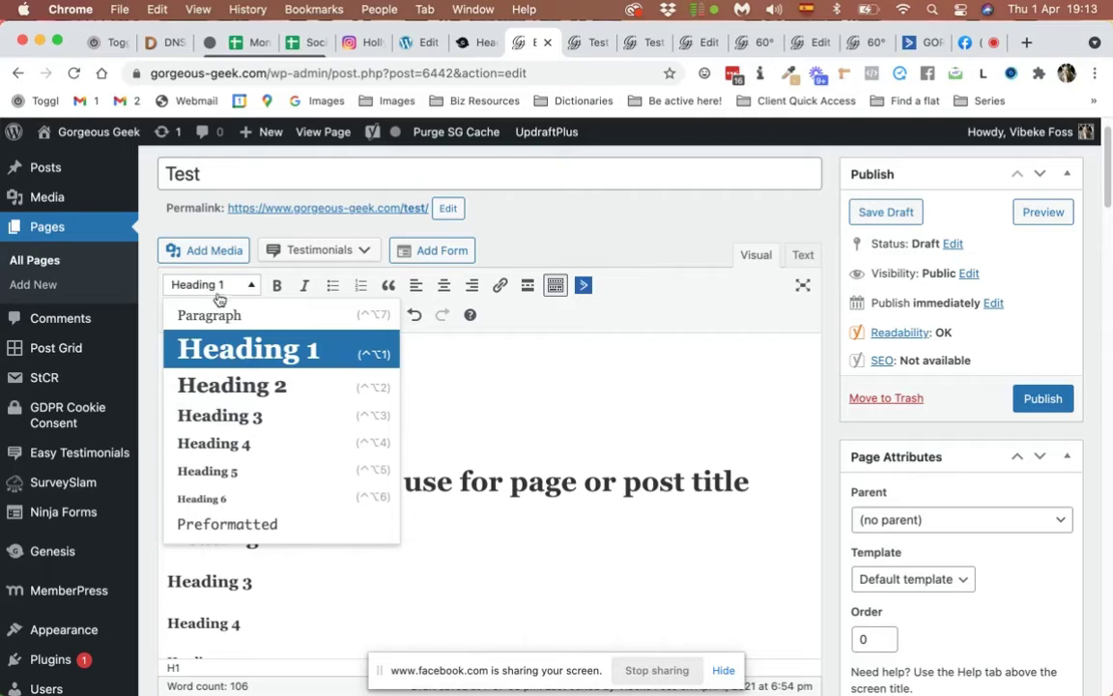
click(216, 290)
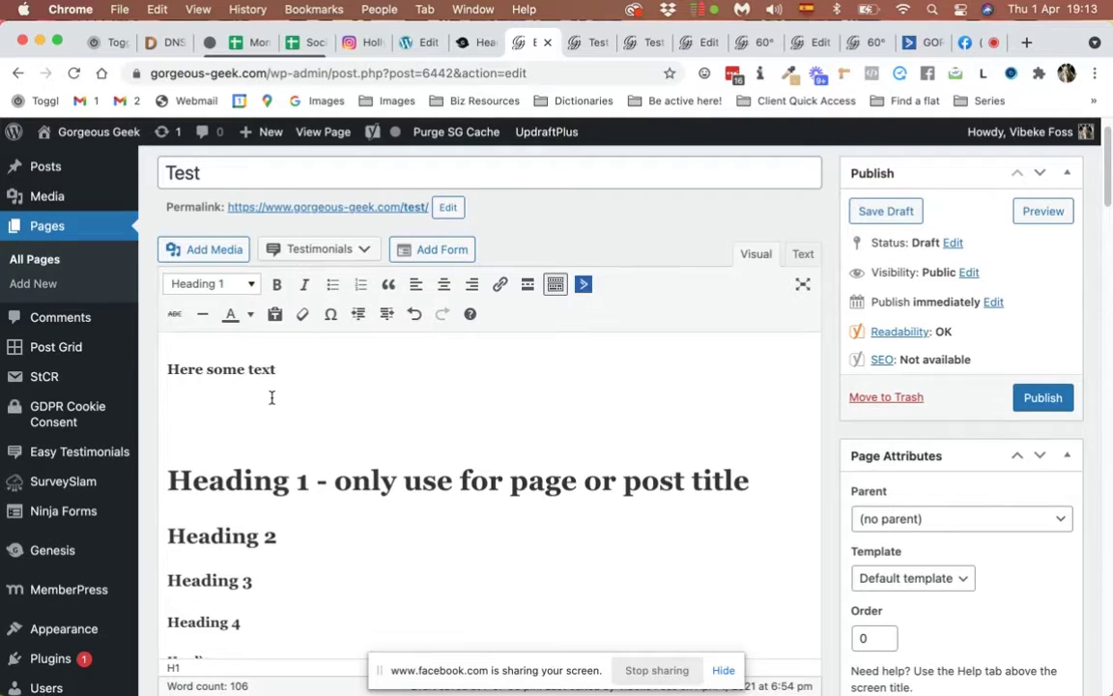
scroll(271, 397, down, 2)
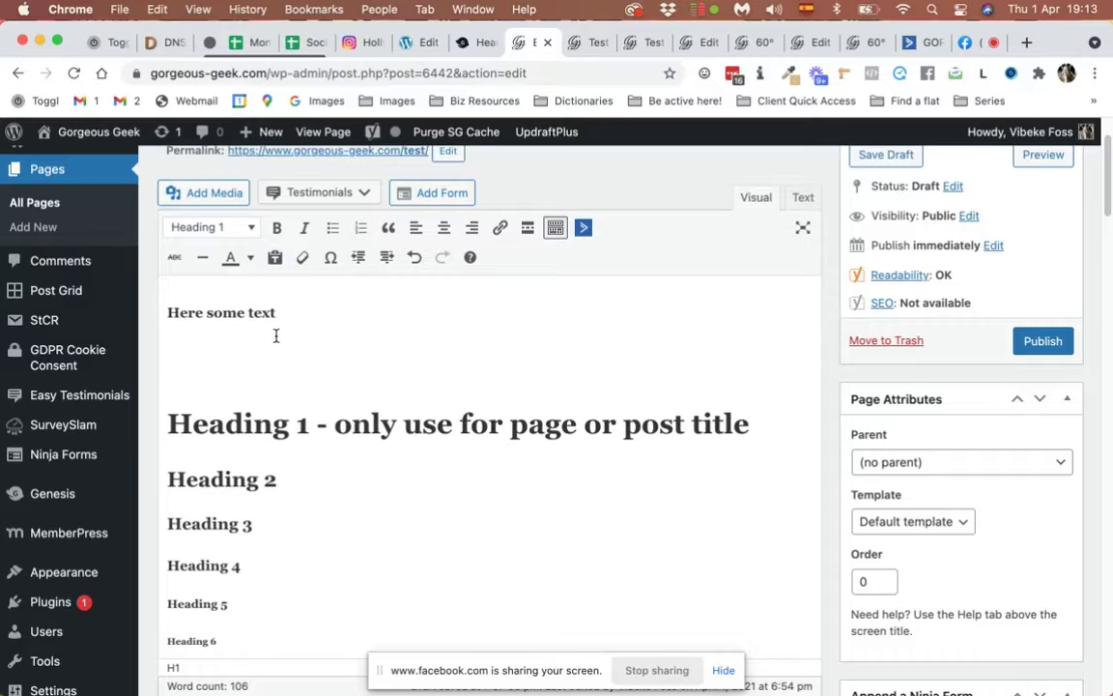
scroll(275, 338, down, 3)
scroll(275, 336, down, 3)
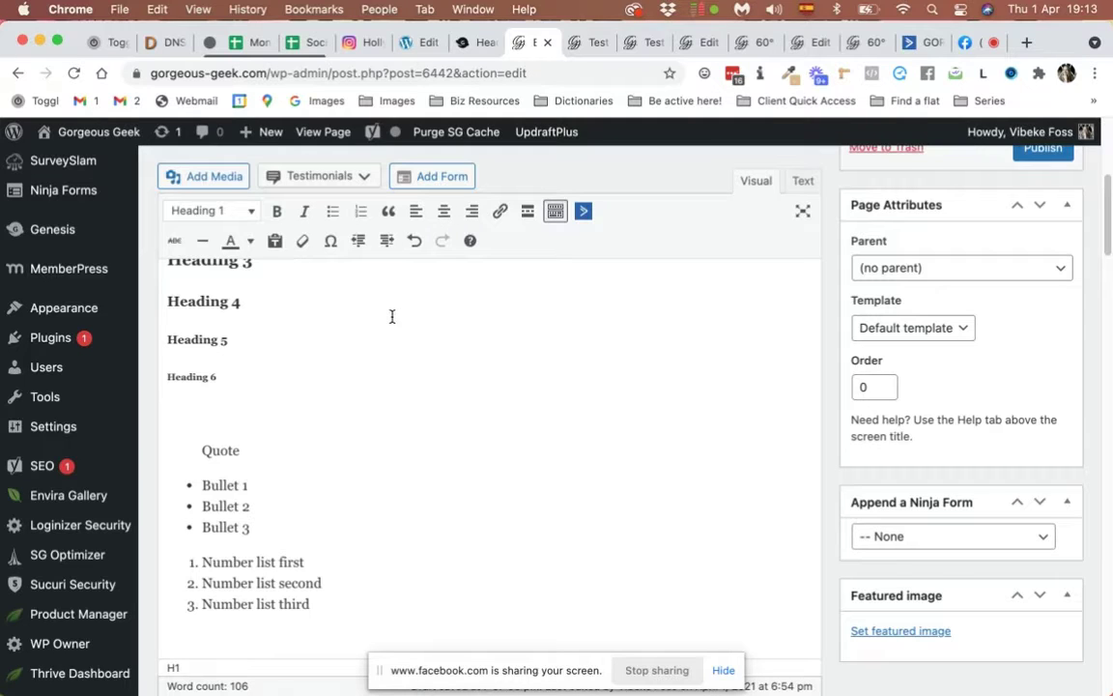
Inspect the Quote line in the editor and Test preview, then compare with the other site's preview.
click(222, 452)
double_click(221, 450)
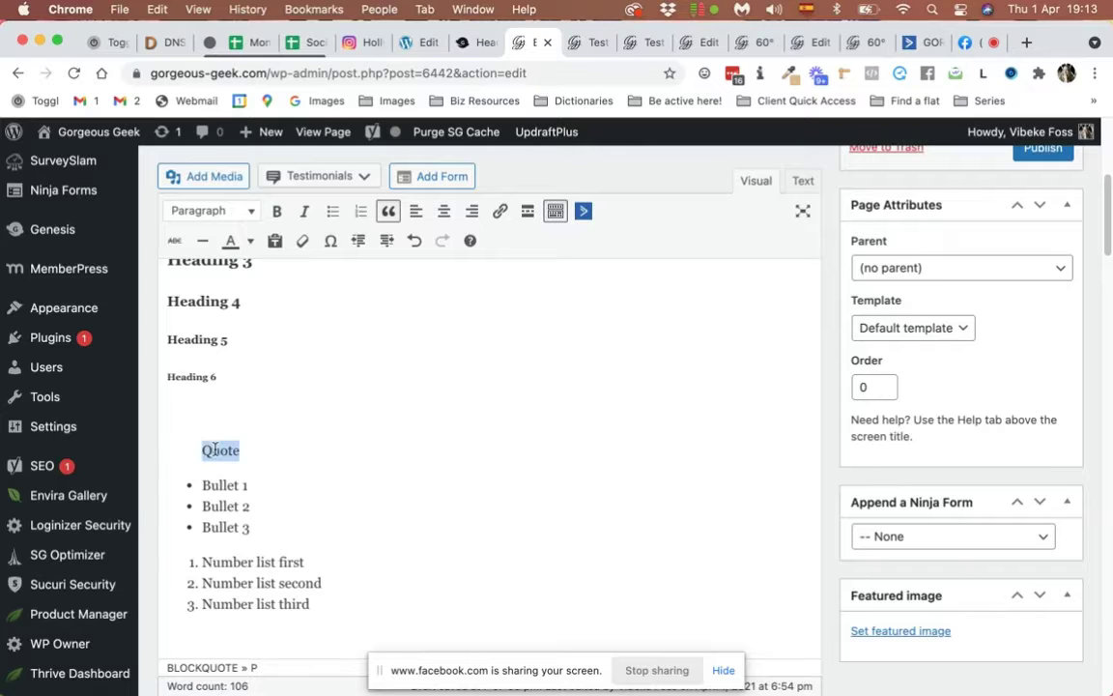
scroll(327, 425, up, 3)
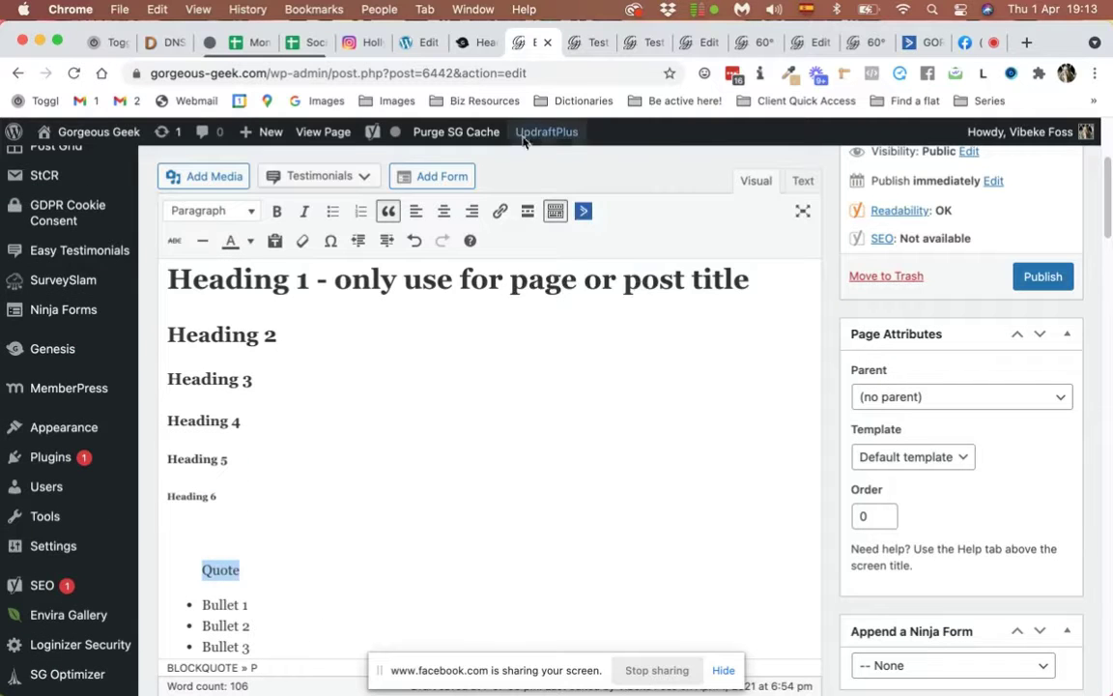
click(584, 43)
scroll(483, 404, down, 4)
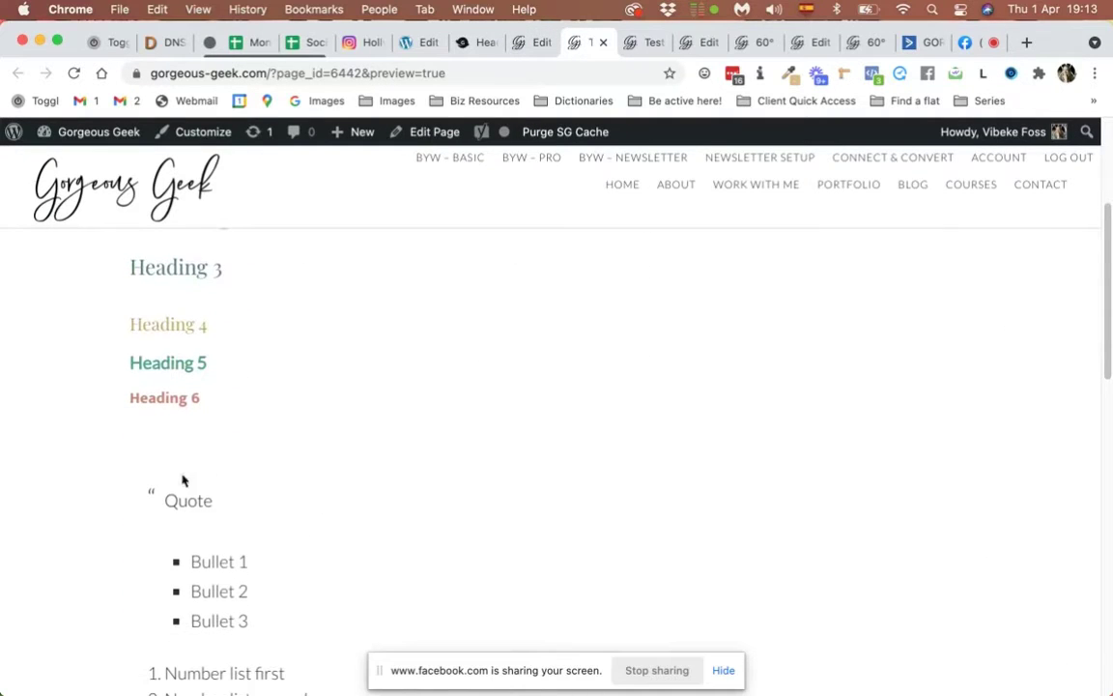
drag(144, 495, 221, 499)
click(236, 503)
drag(148, 495, 217, 500)
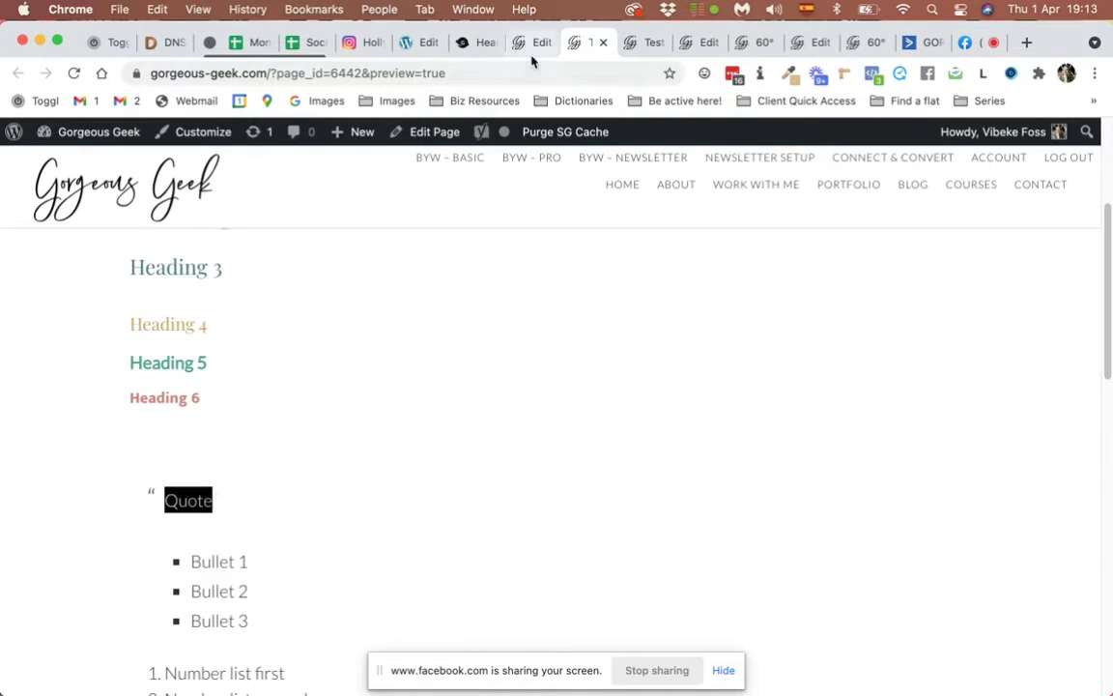
click(464, 43)
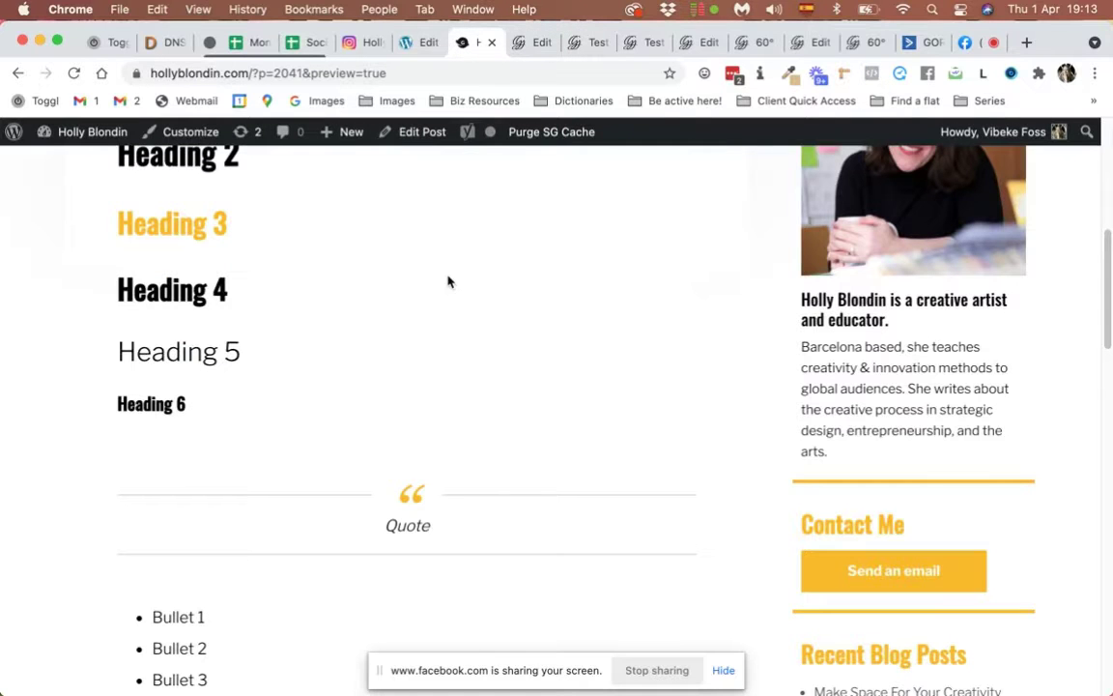
Return to the Test page editor and start a new line below 'Here some text'.
scroll(447, 281, down, 2)
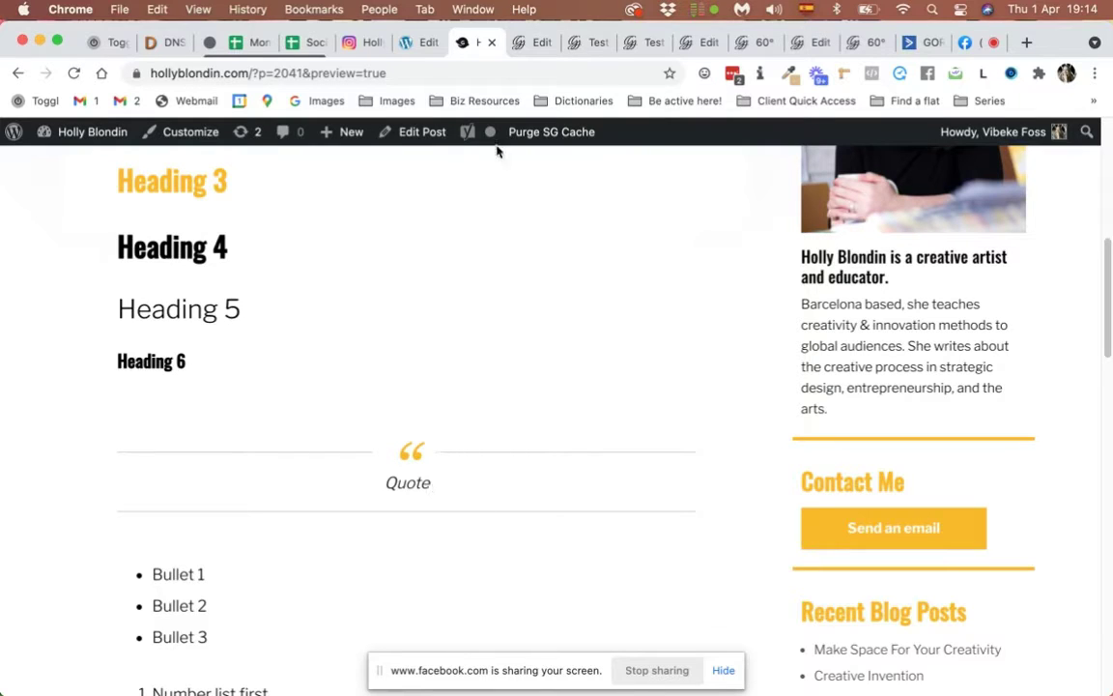
click(530, 43)
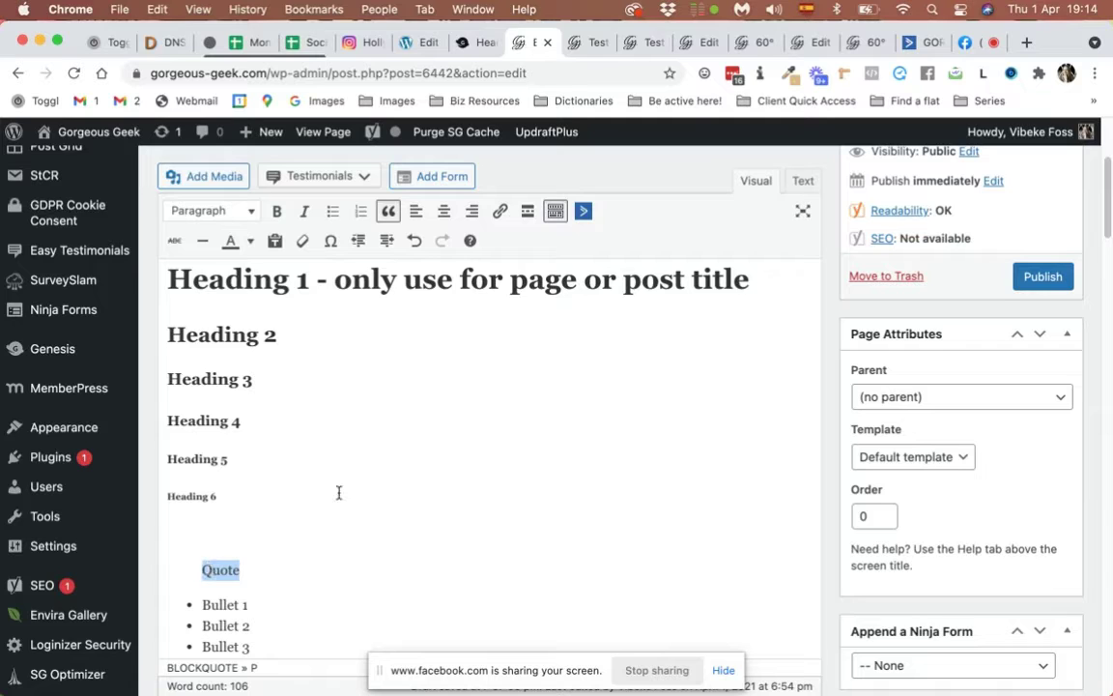
scroll(338, 491, down, 1)
scroll(319, 464, up, 5)
click(260, 354)
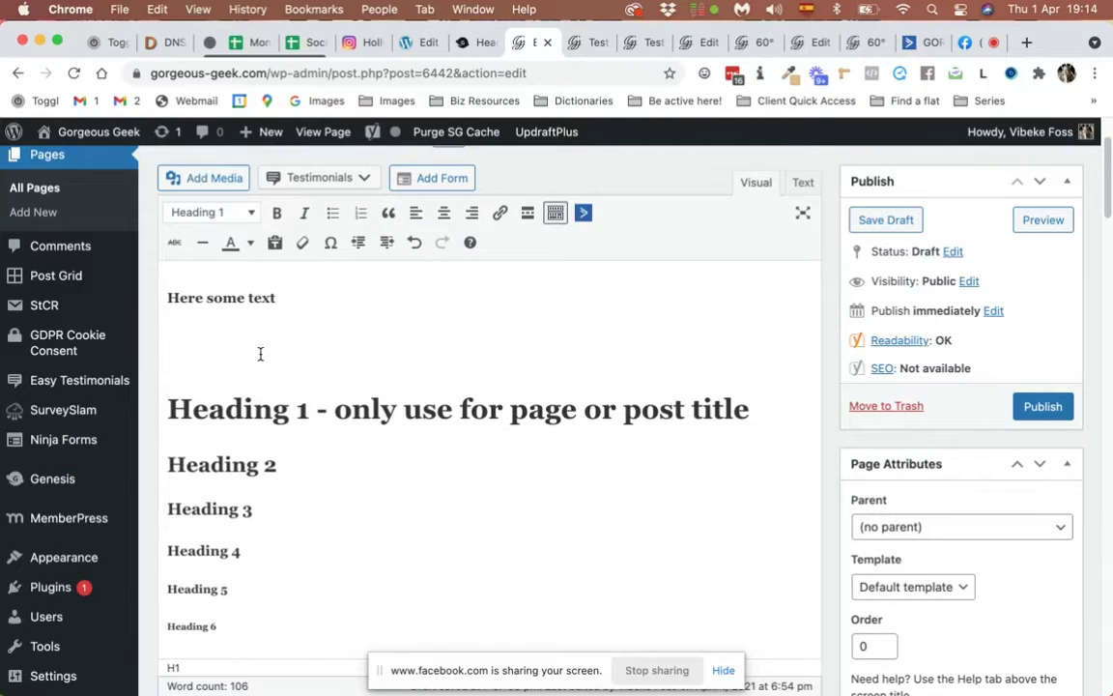
Type 'A quote', set it to Paragraph then Blockquote, and view the page preview.
text(A quote)
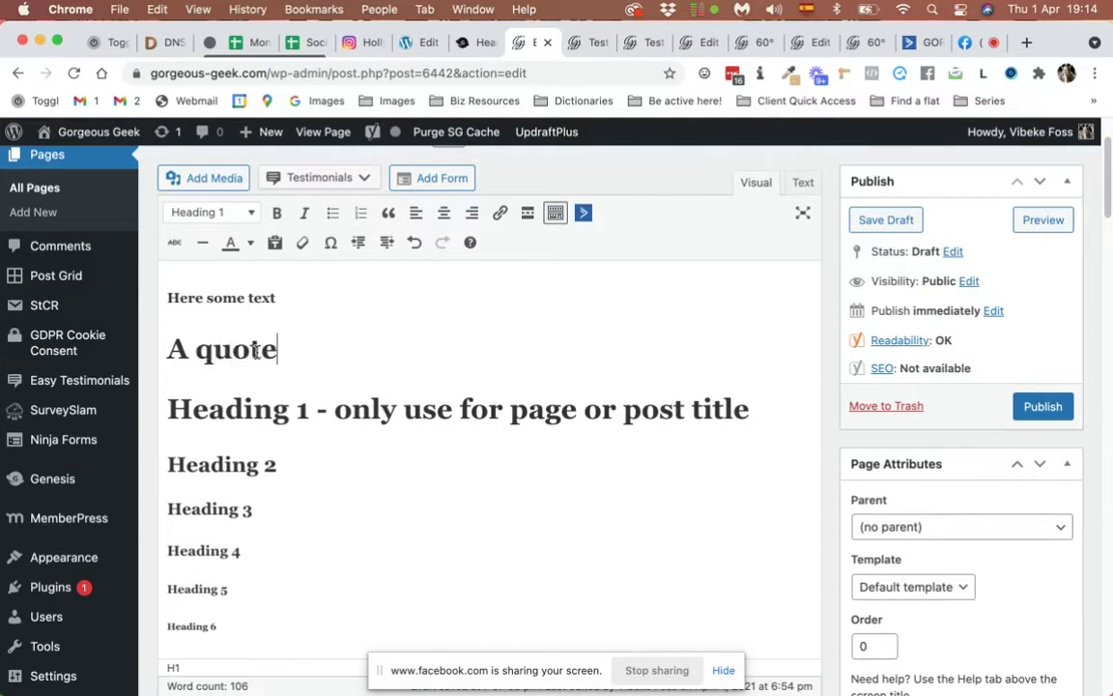
triple_click(225, 350)
click(206, 213)
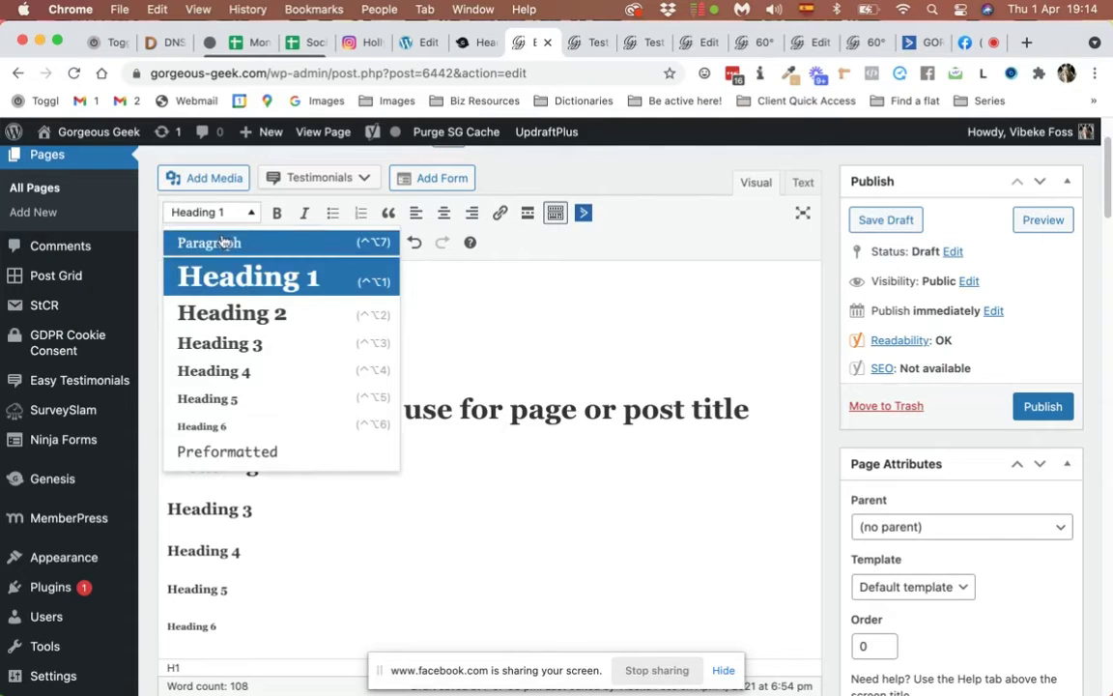
click(223, 242)
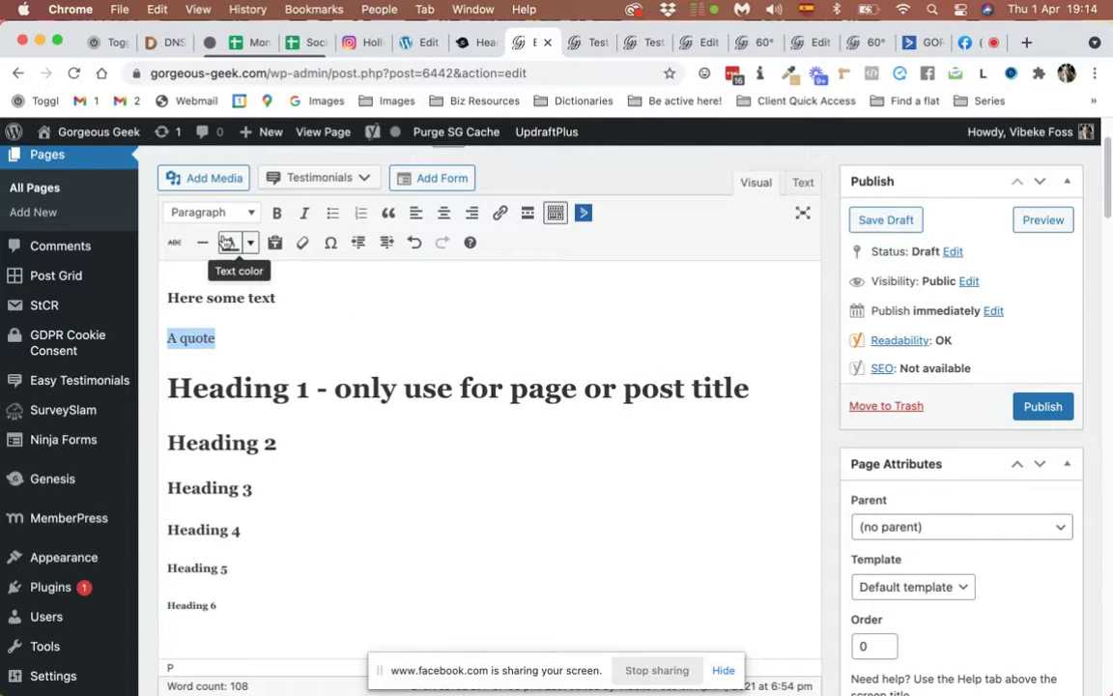
click(389, 213)
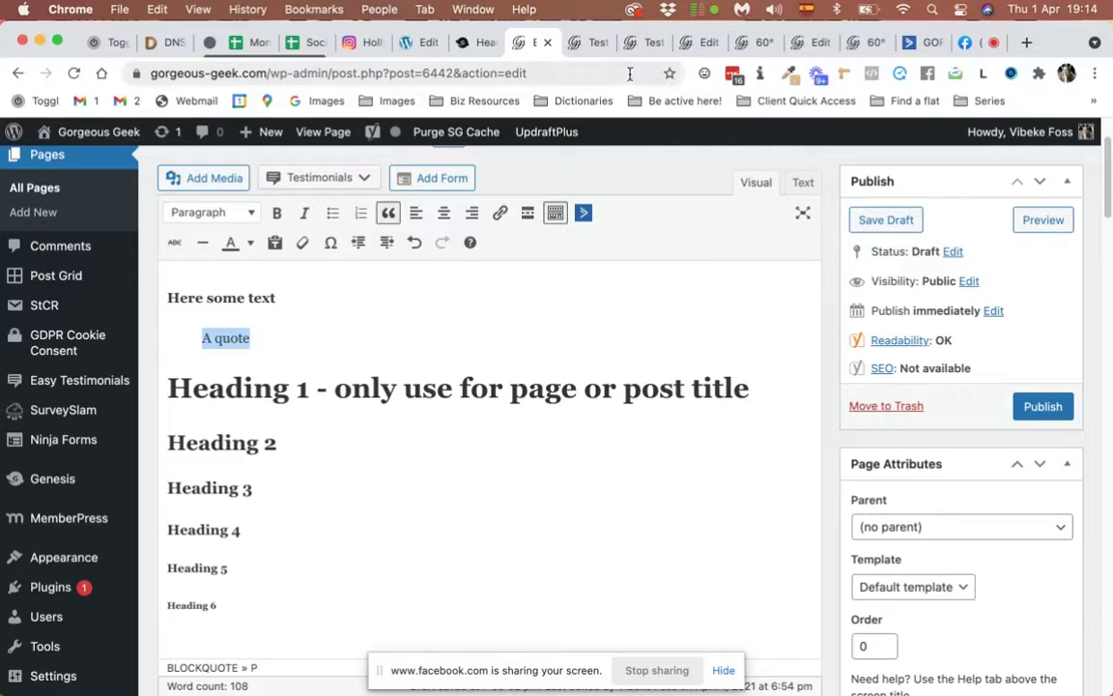
click(584, 42)
click(209, 486)
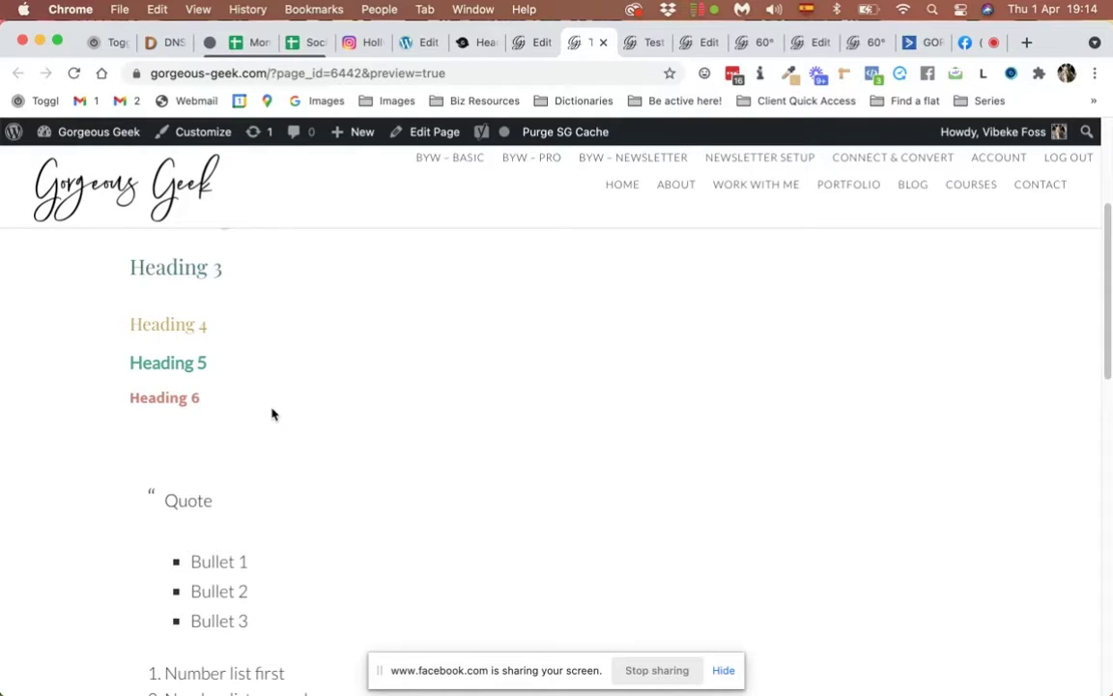
Highlight the Quote text in the preview, then go back to the page editor.
drag(153, 492, 223, 500)
click(224, 500)
click(529, 46)
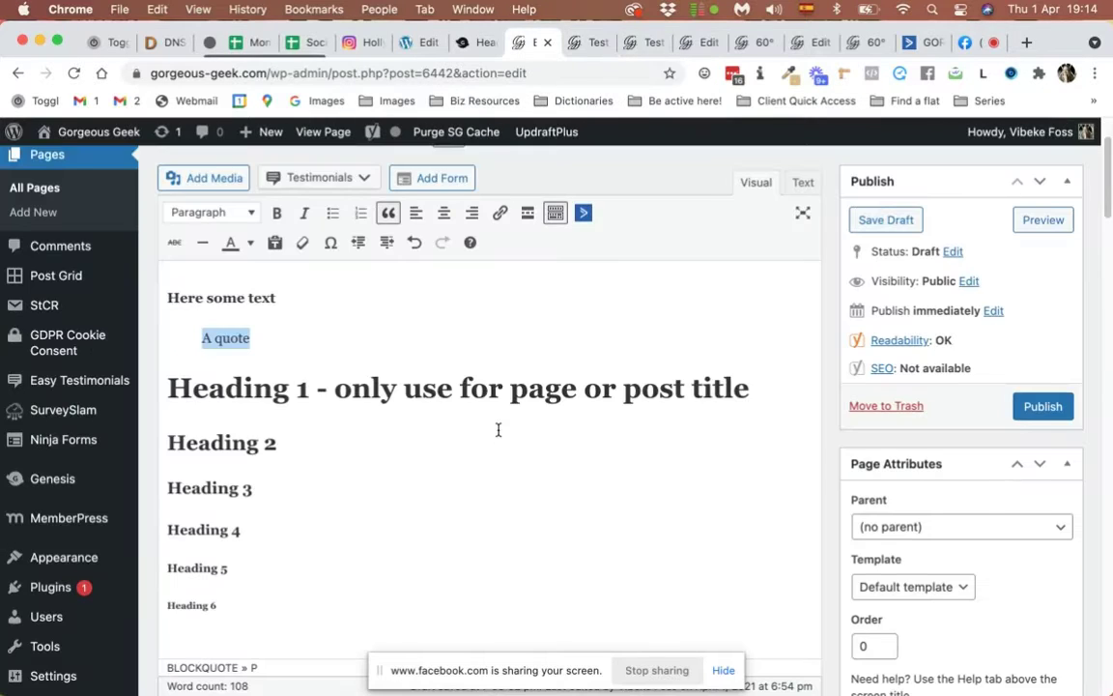
scroll(497, 426, down, 5)
click(289, 579)
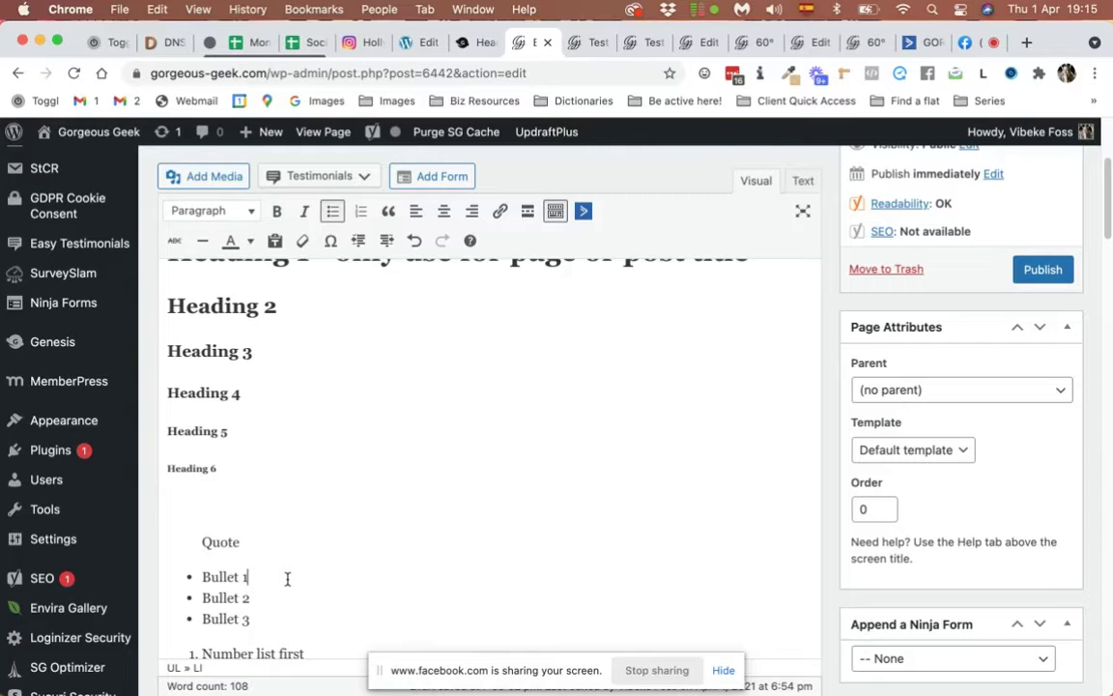
scroll(287, 578, down, 2)
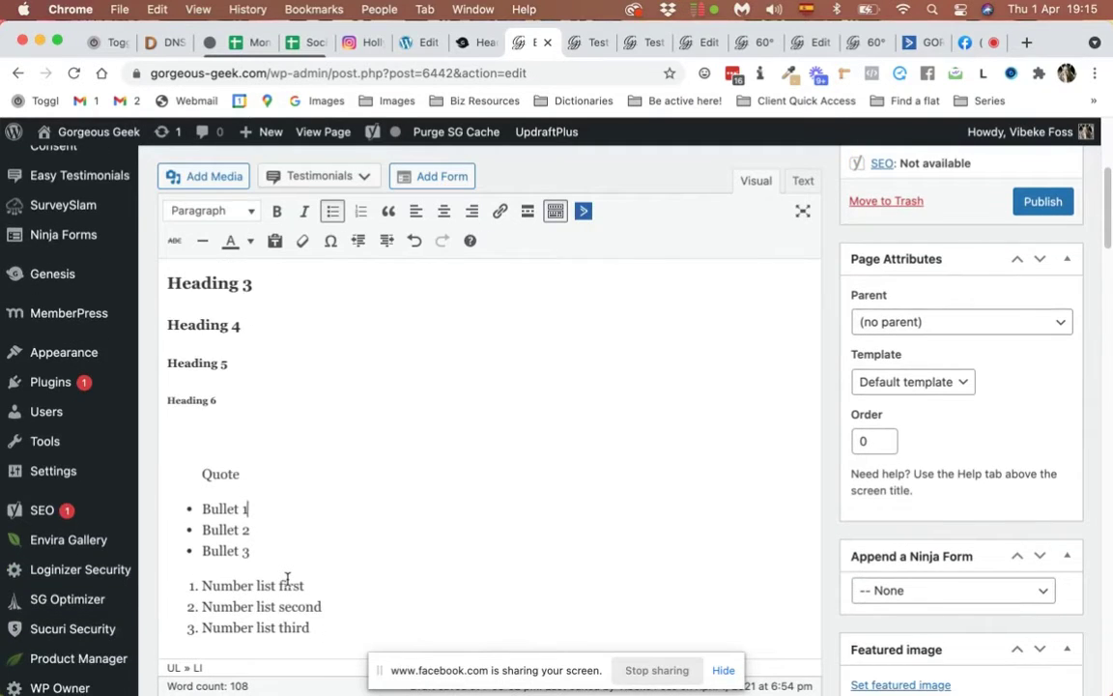
scroll(287, 578, up, 1)
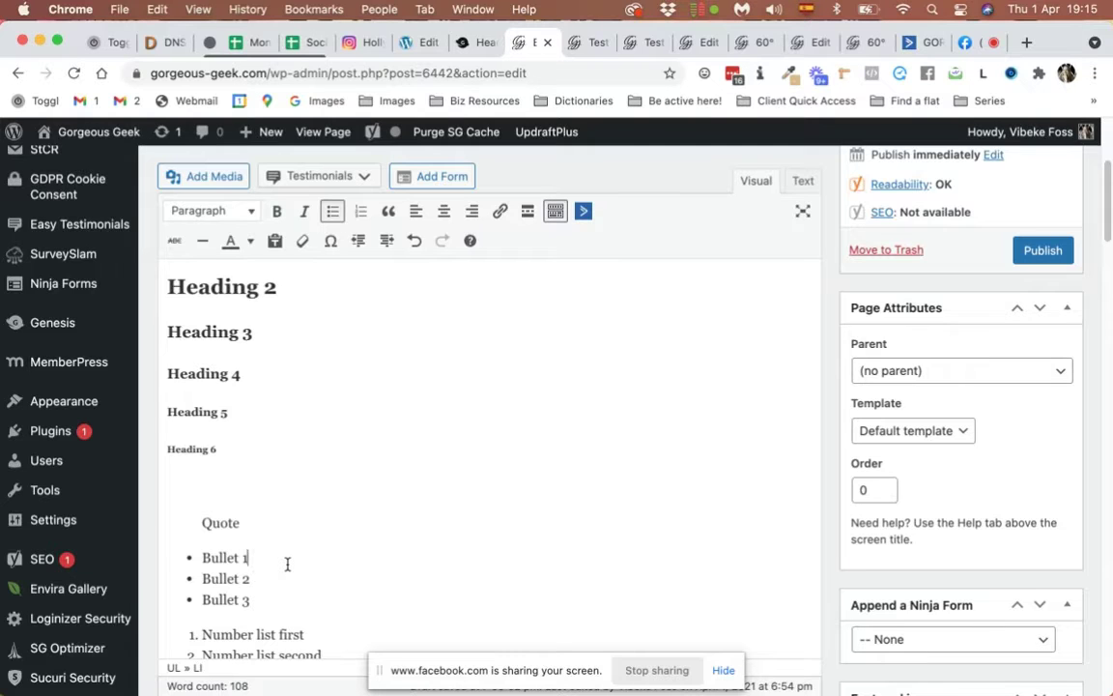
scroll(286, 564, down, 4)
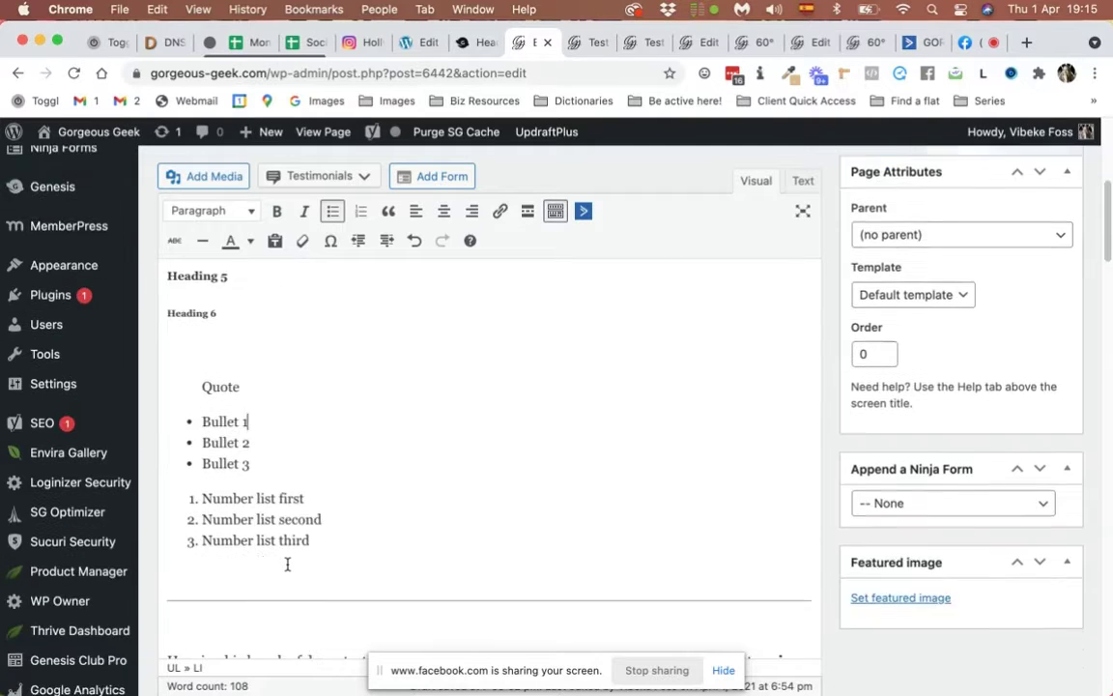
Compare the formatting of the numbered list and the bullet list.
click(276, 452)
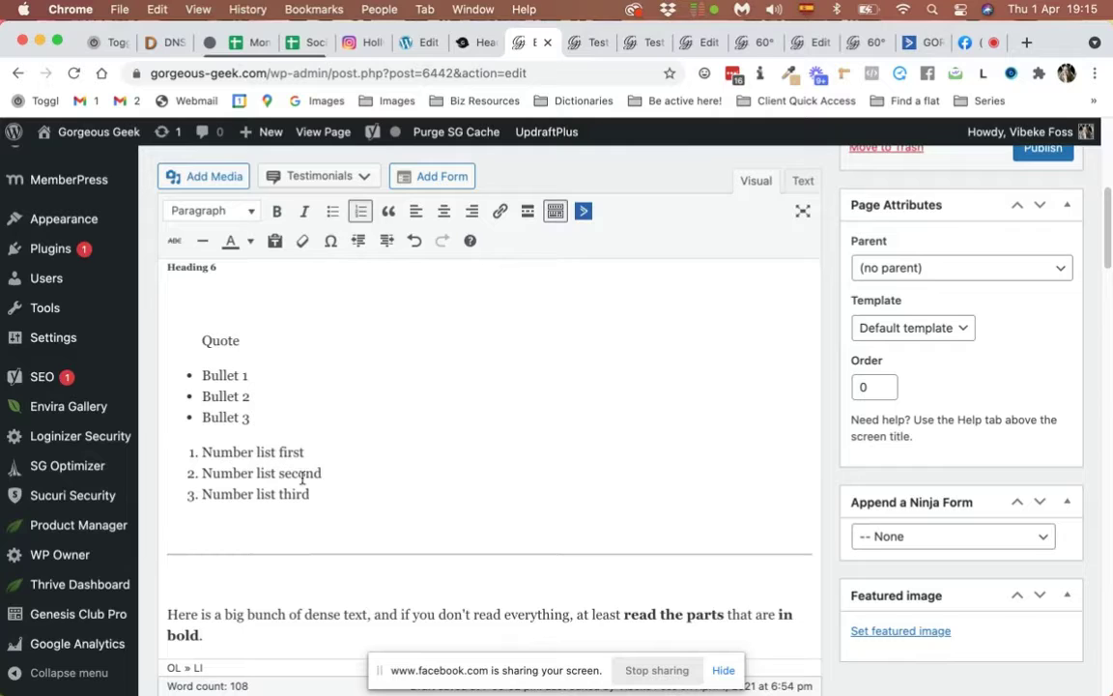
click(226, 391)
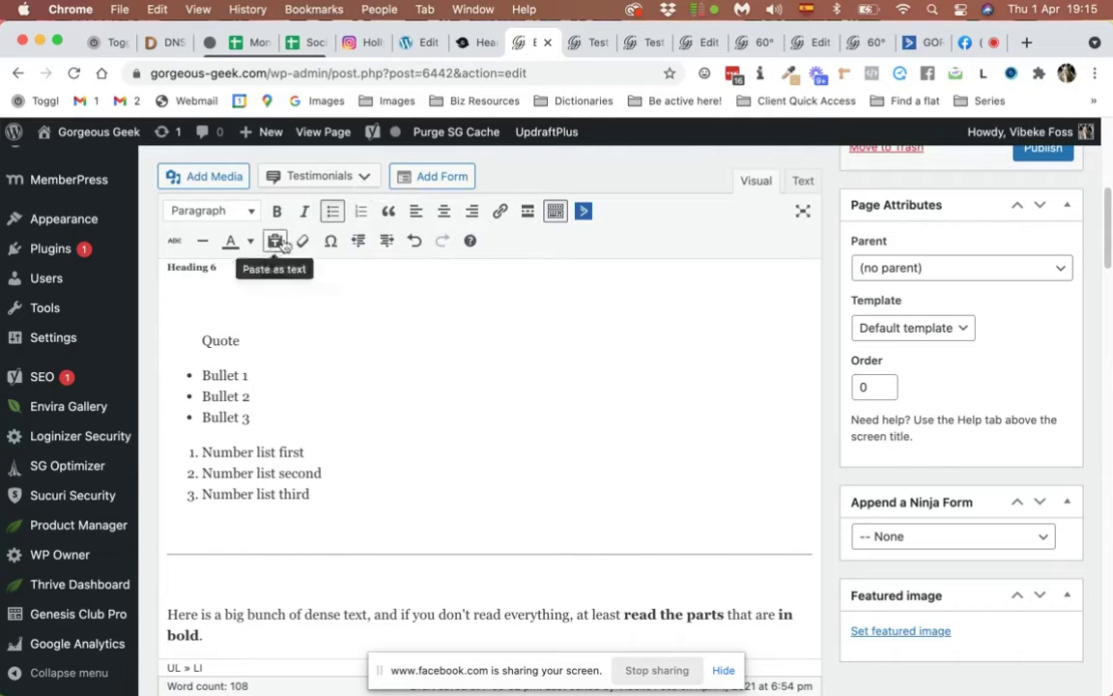
click(223, 467)
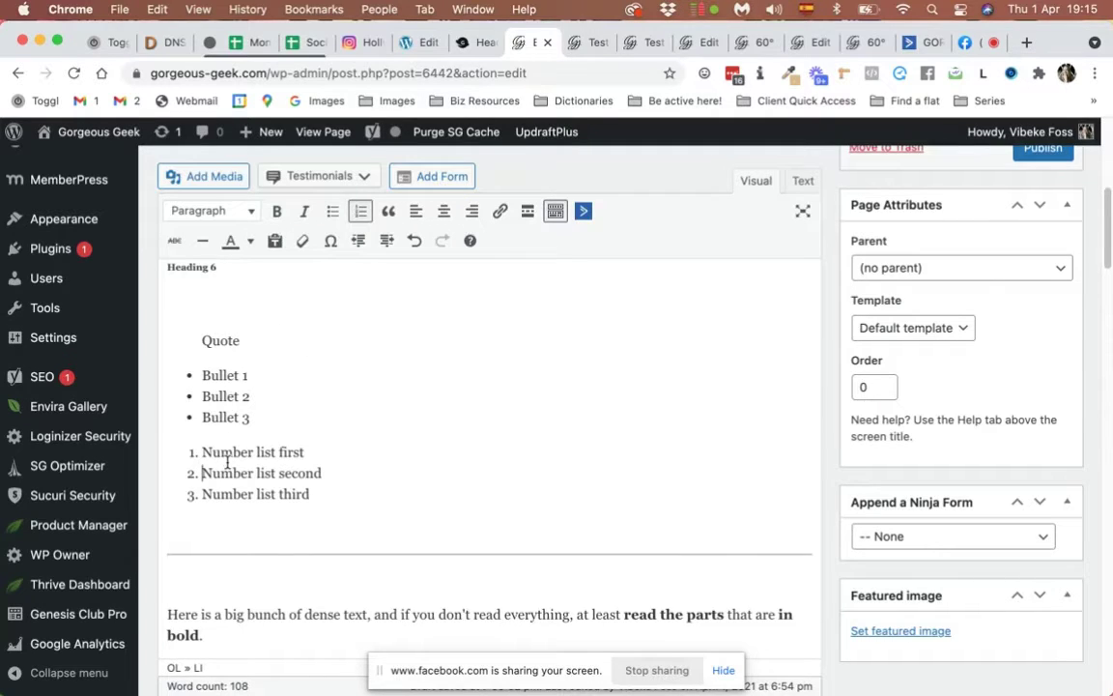
scroll(225, 464, up, 2)
scroll(226, 461, up, 2)
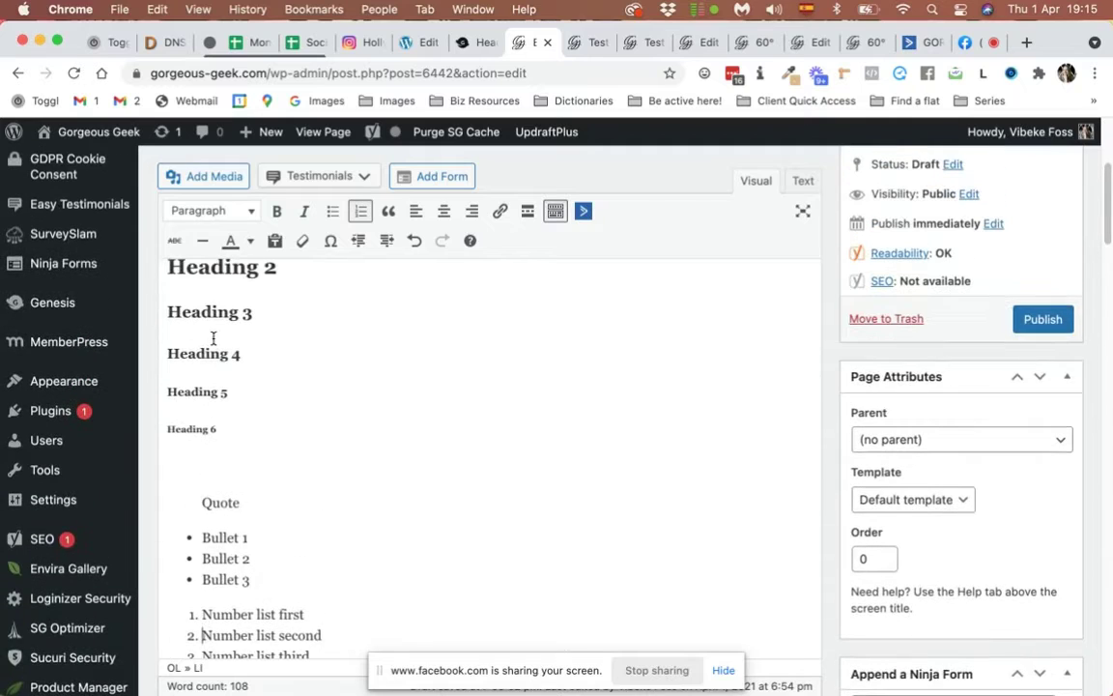
scroll(246, 619, down, 6)
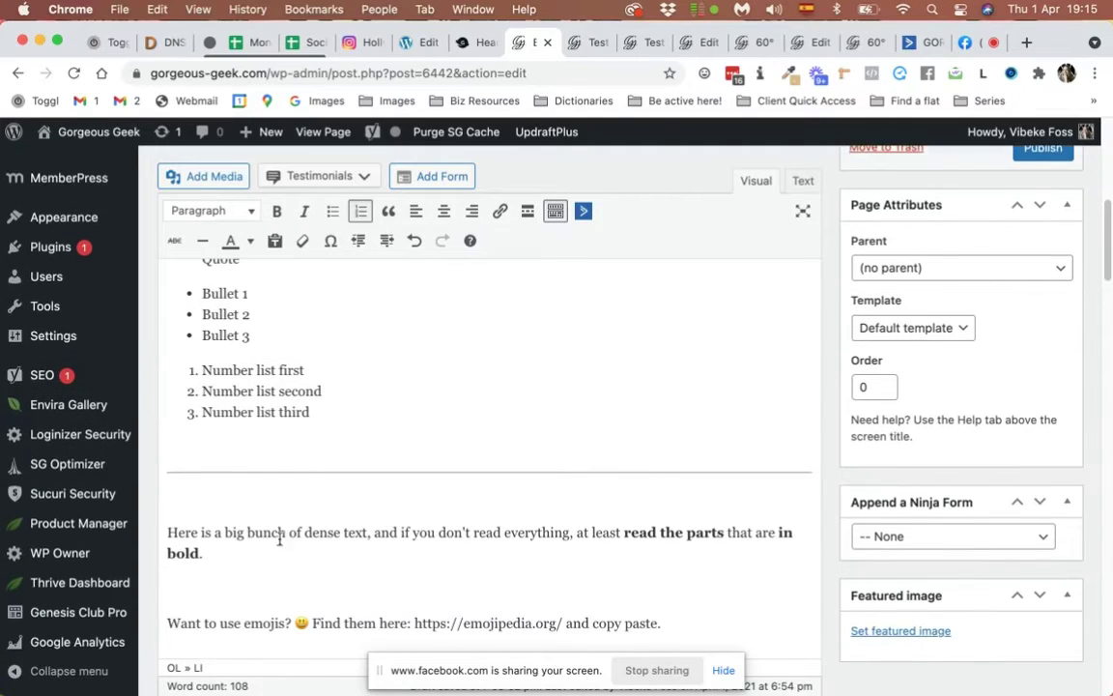
Insert a horizontal divider on the empty line below the numbered list.
click(301, 475)
click(308, 439)
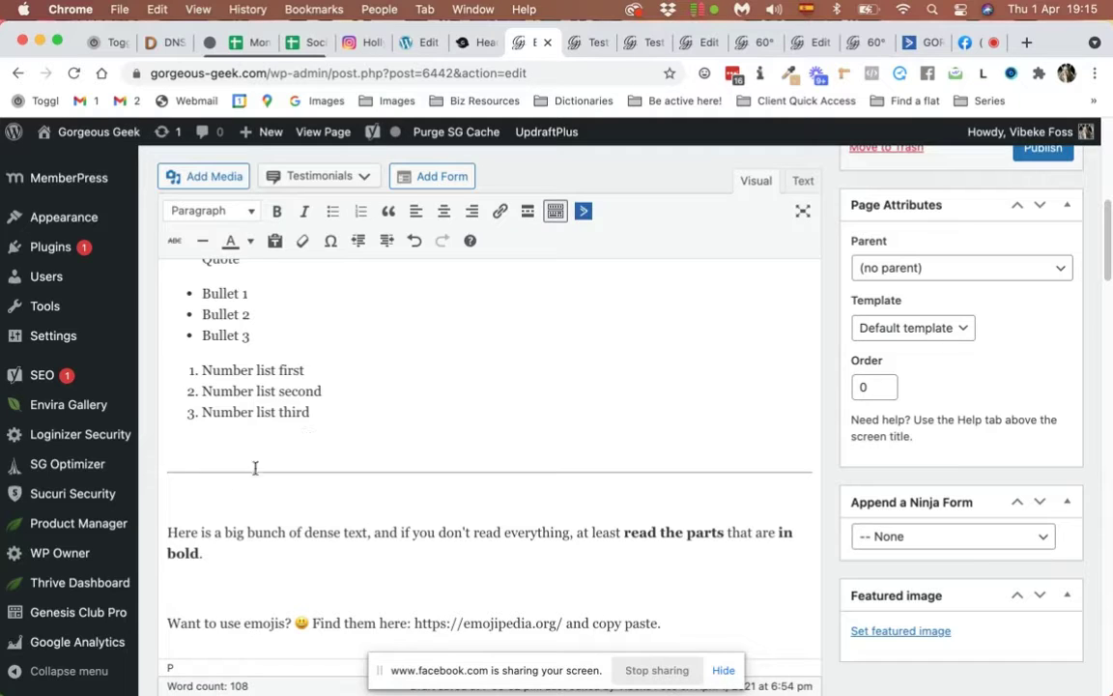
click(200, 243)
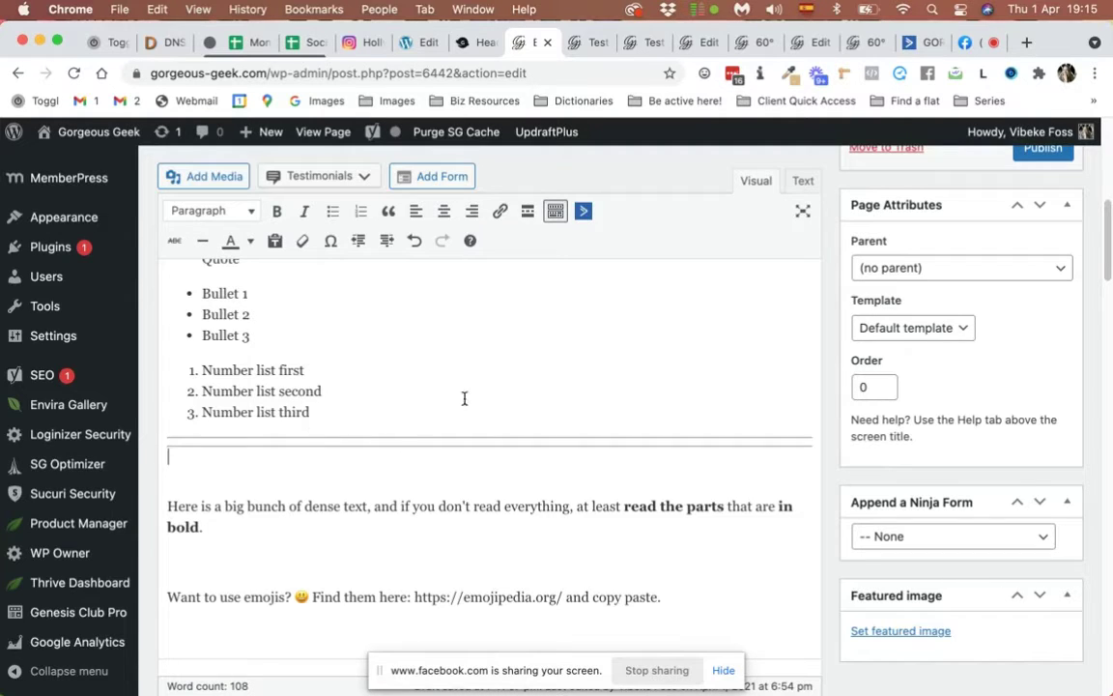
scroll(487, 434, down, 3)
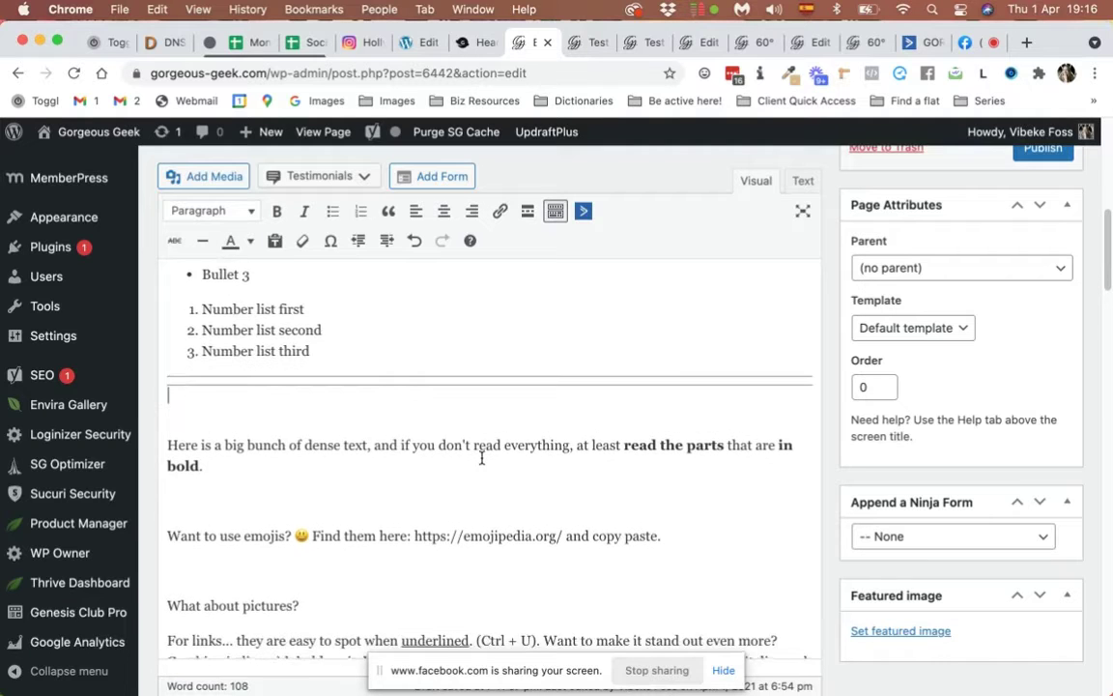
scroll(481, 457, up, 1)
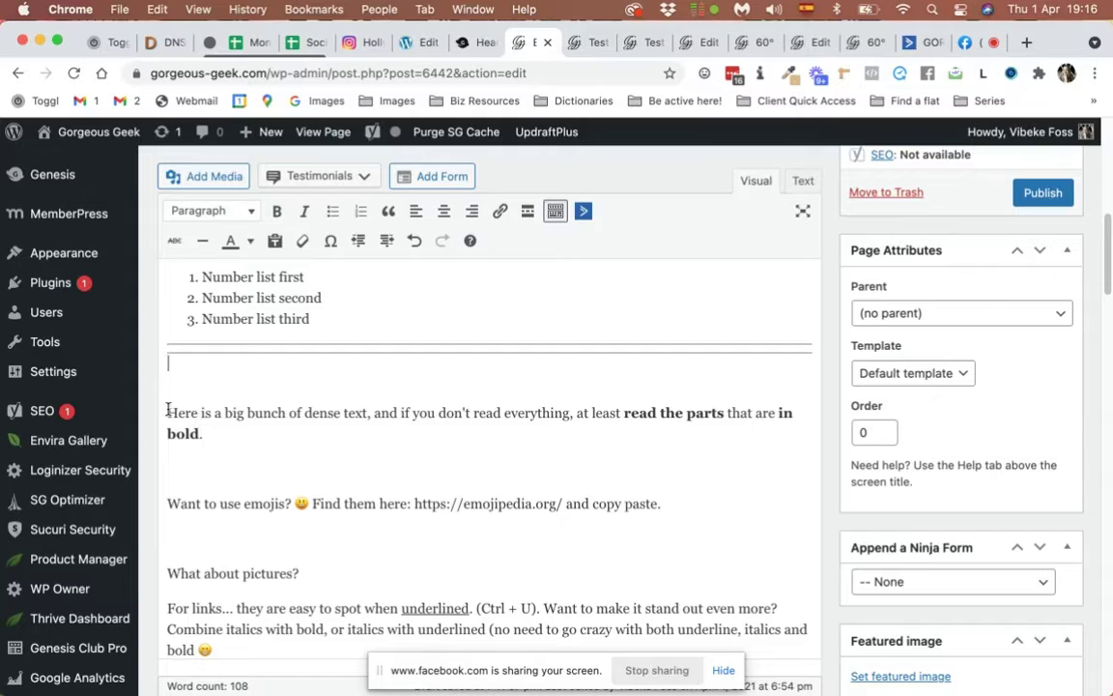
drag(166, 412, 231, 439)
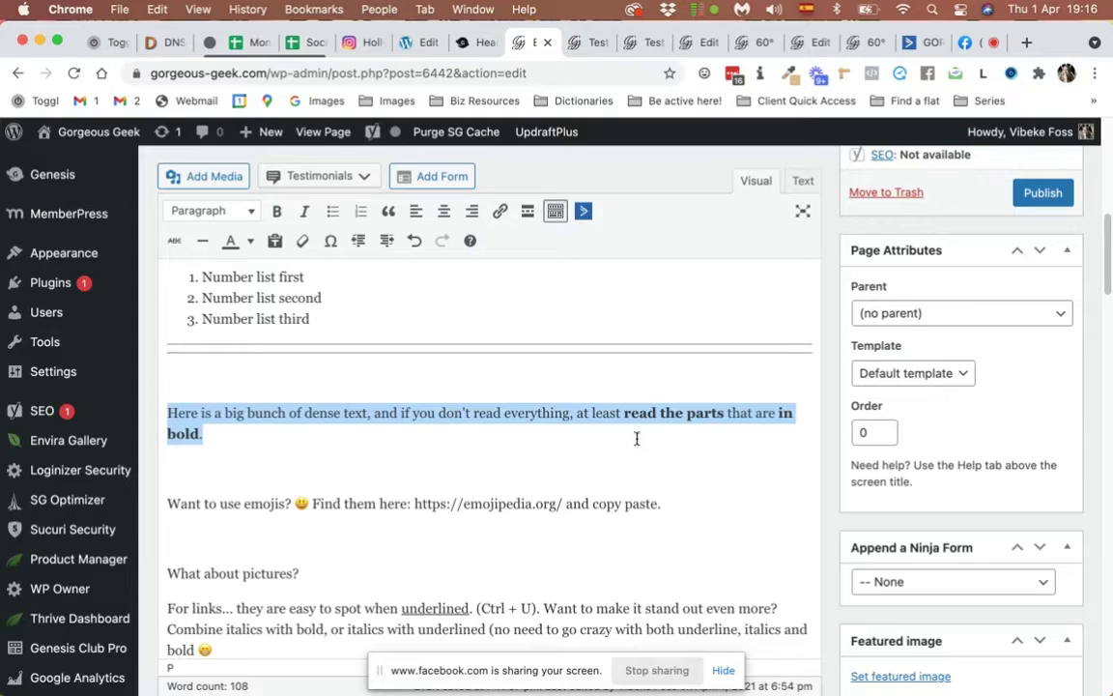
click(655, 413)
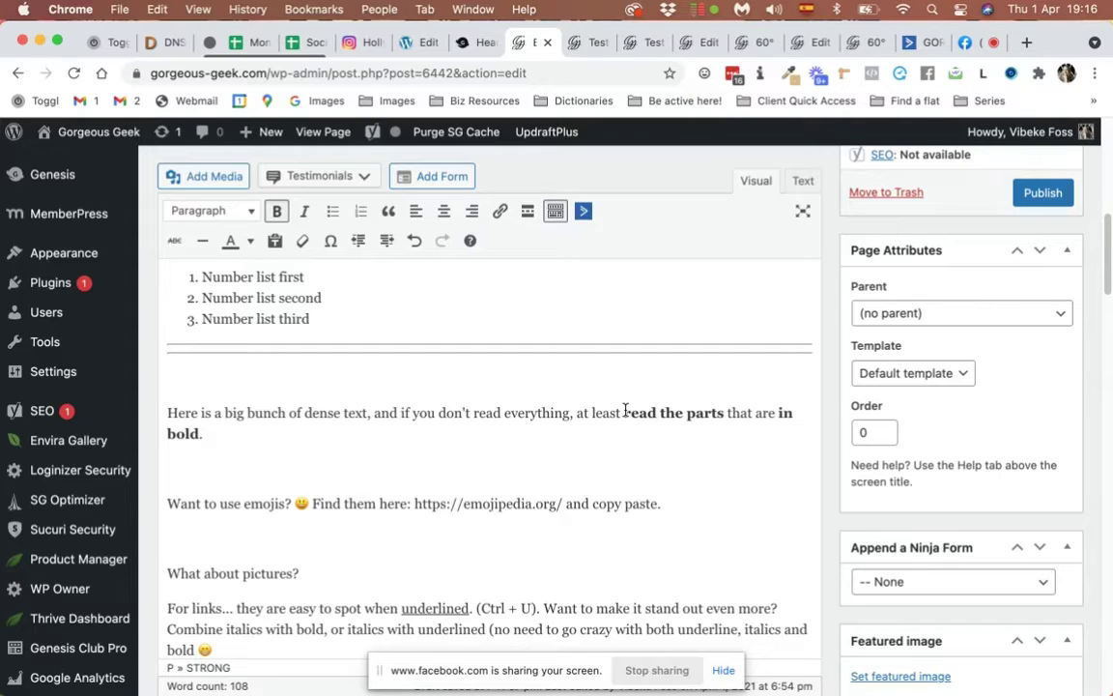
scroll(624, 408, down, 3)
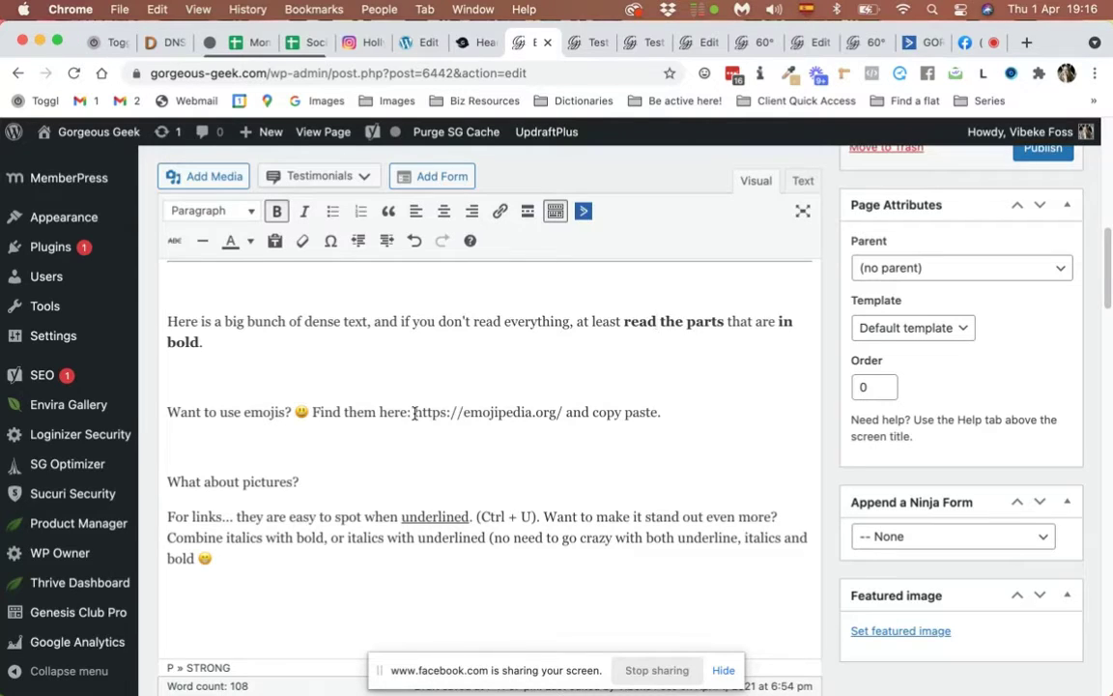
drag(413, 413, 562, 413)
key(super+c)
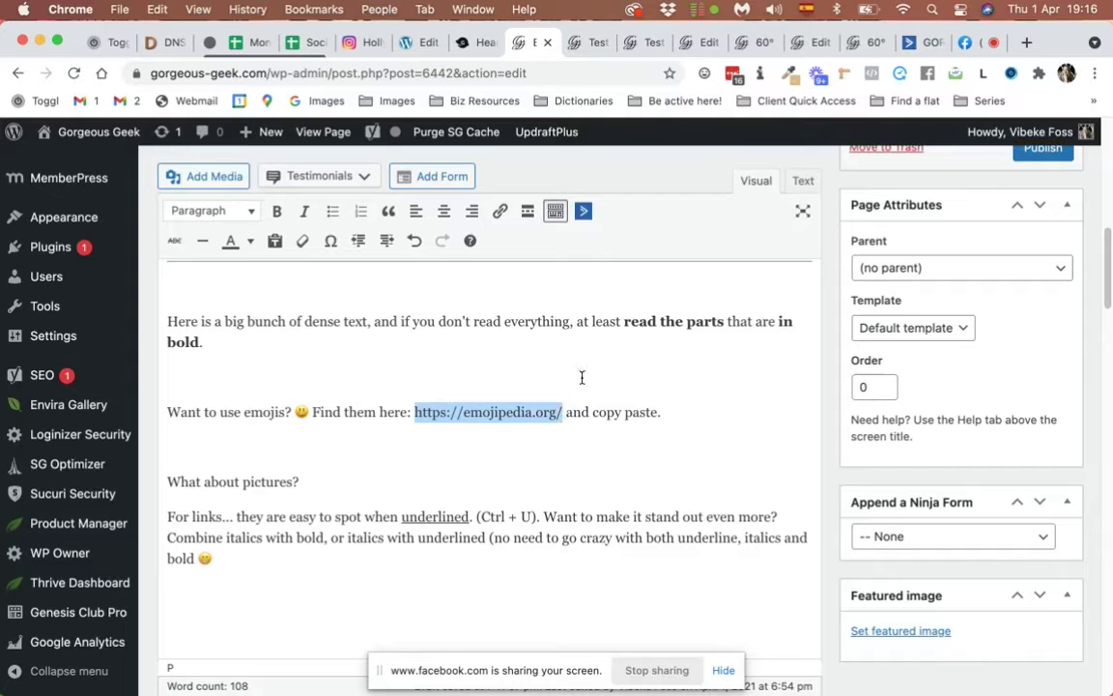
click(1026, 42)
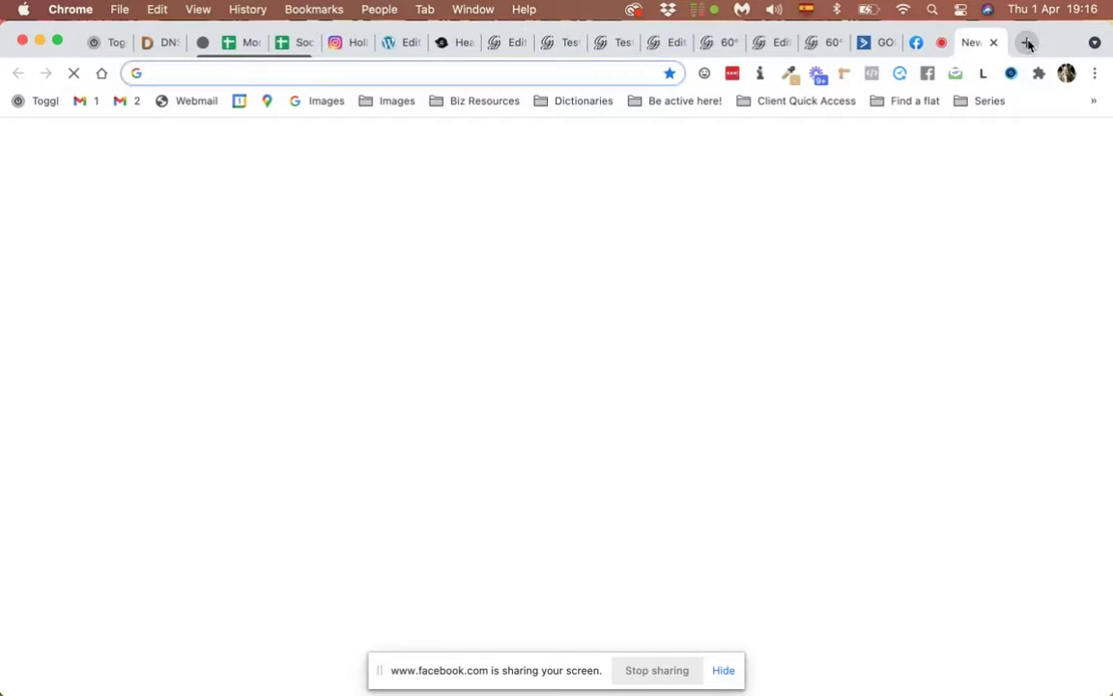
Load emojipedia.org and go to Beaming Face with Smiling Eyes under Smileys & People.
key(super+v)
key(Return)
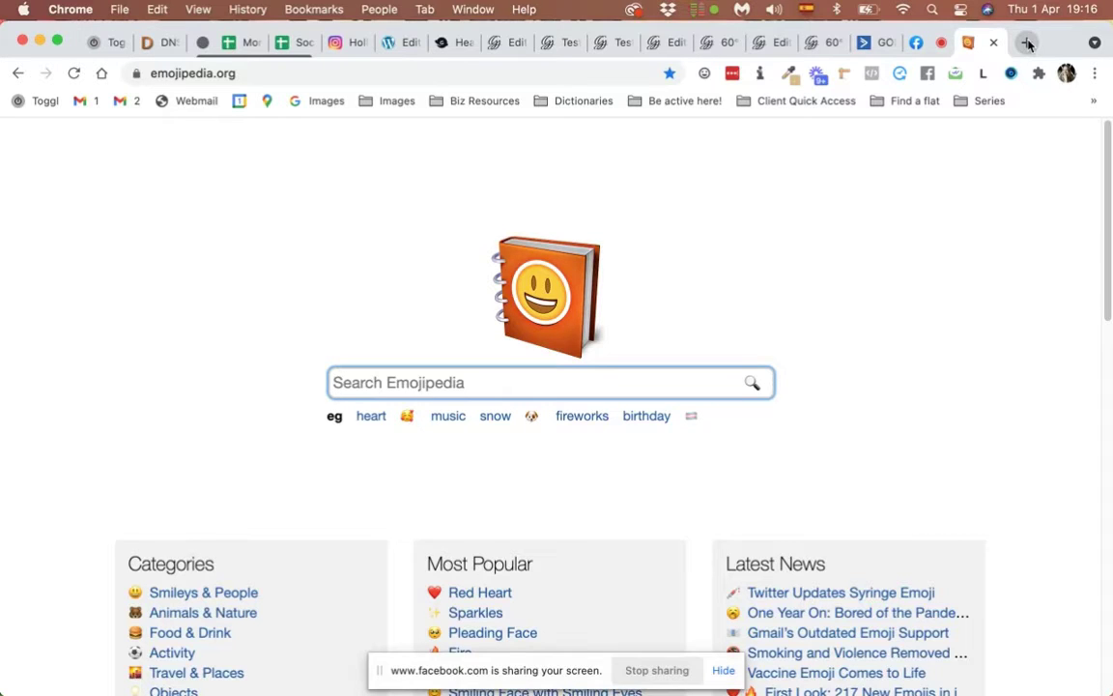
scroll(624, 391, down, 2)
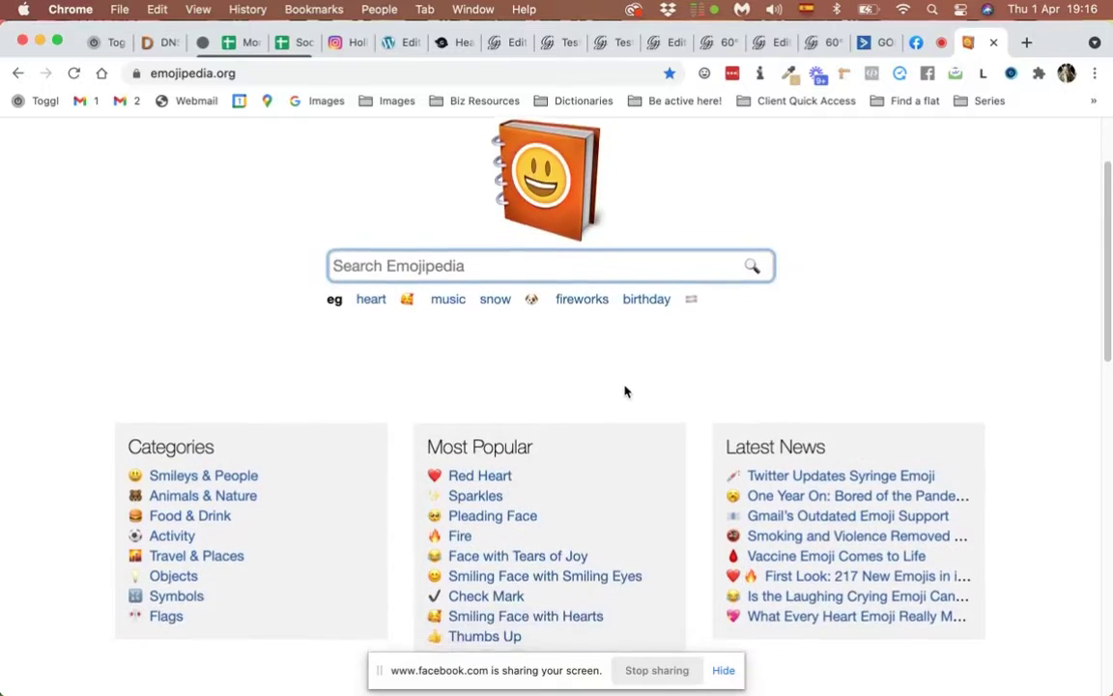
scroll(624, 391, down, 1)
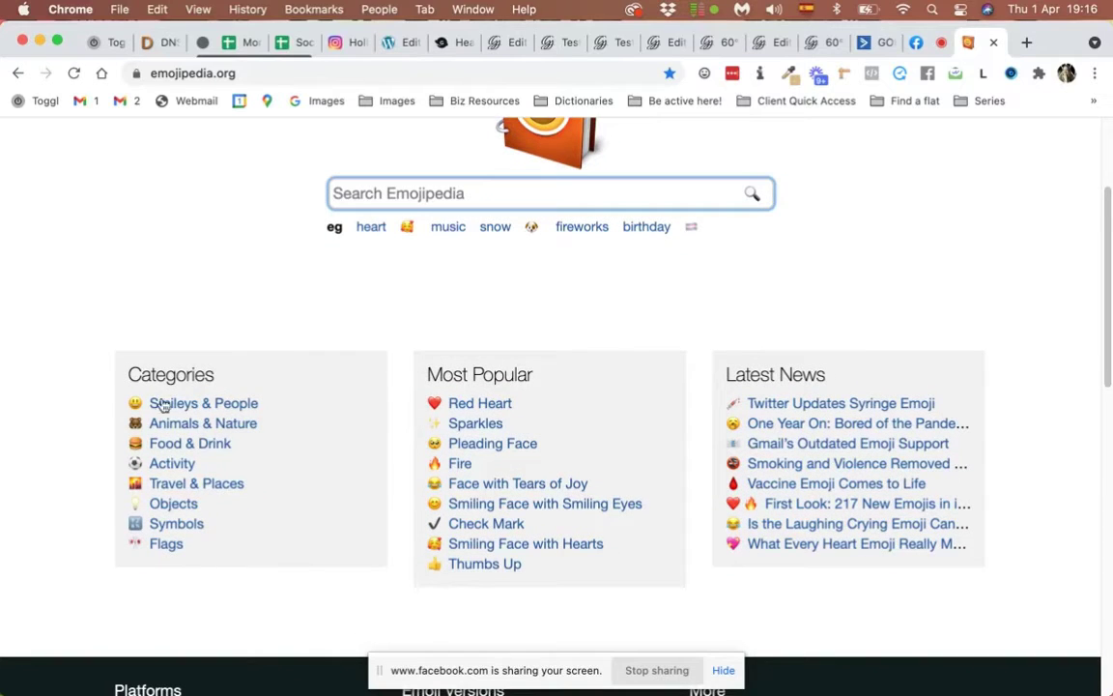
click(165, 406)
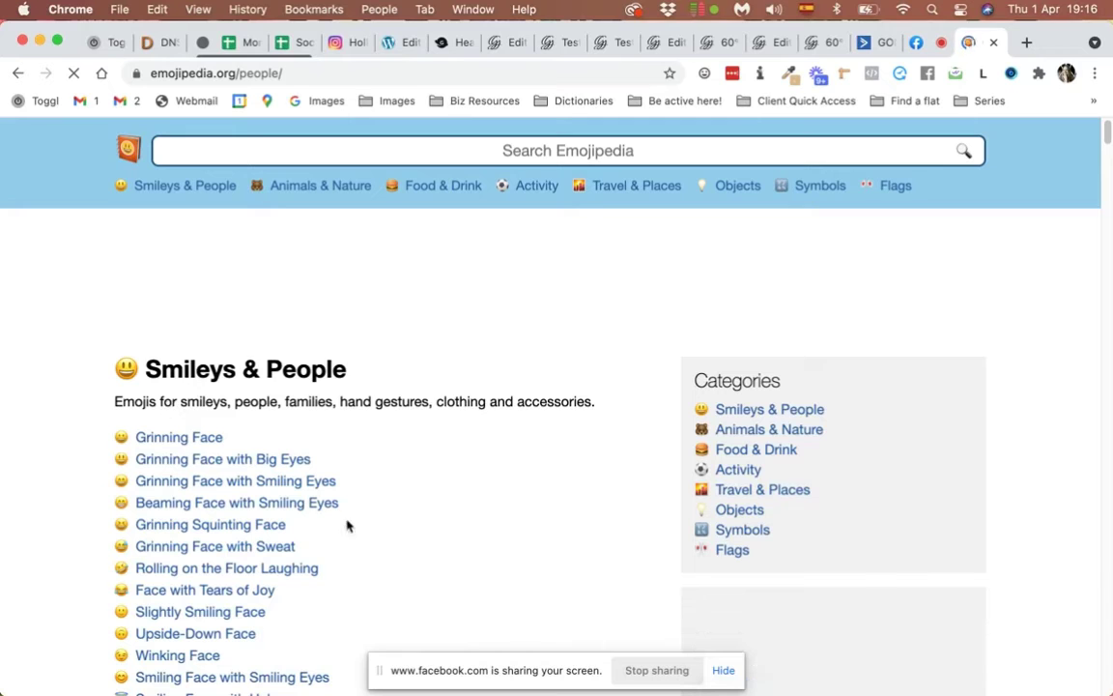
scroll(348, 525, down, 2)
scroll(347, 524, down, 2)
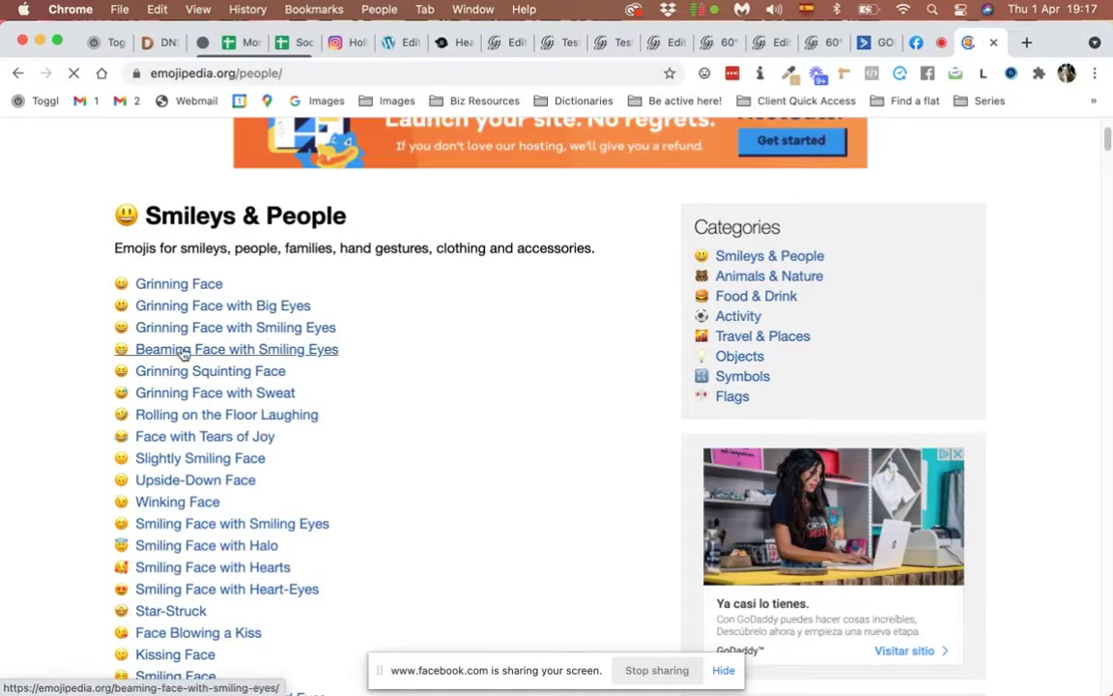
click(154, 354)
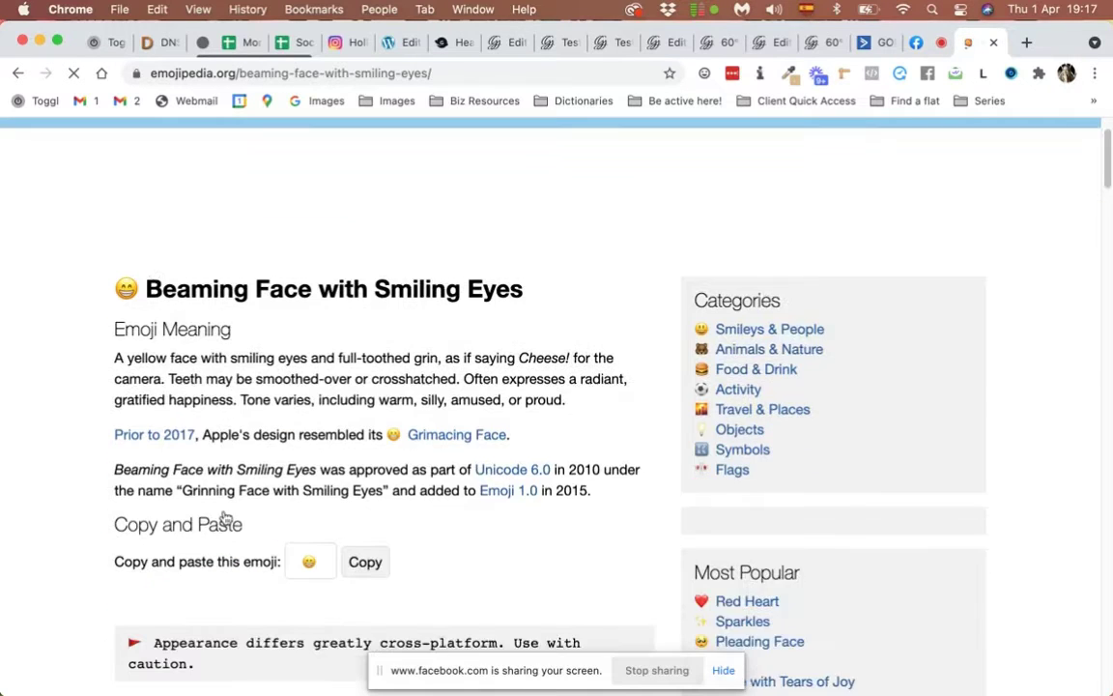
Copy the Beaming Face with Smiling Eyes emoji to the clipboard.
click(367, 553)
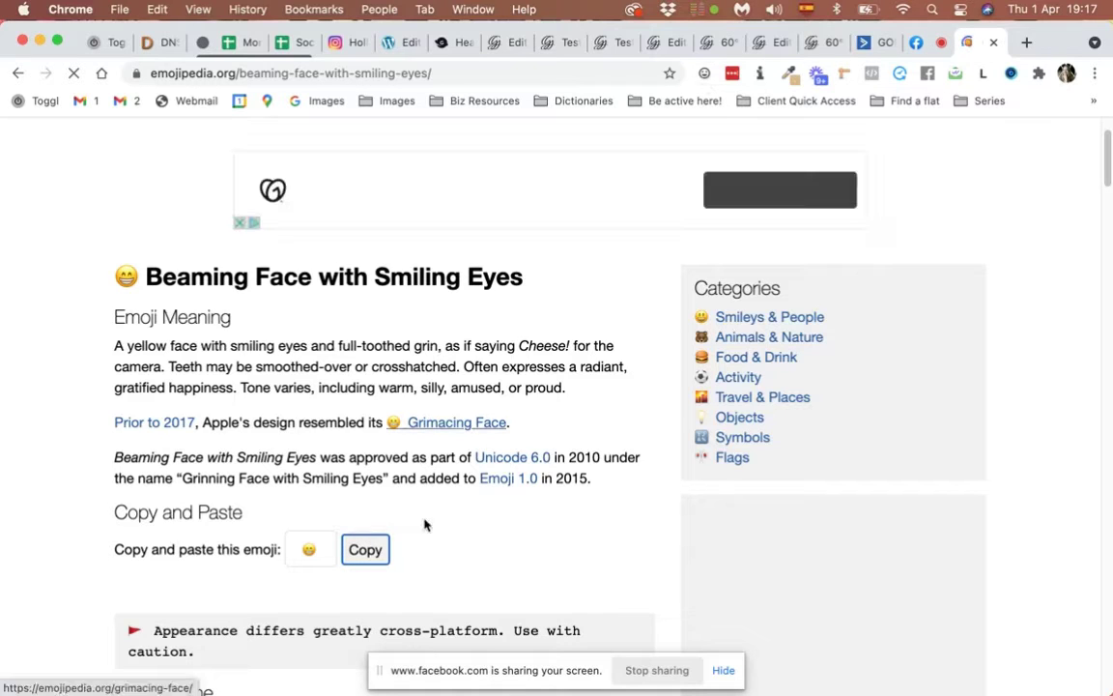
scroll(425, 525, down, 1)
scroll(425, 524, down, 1)
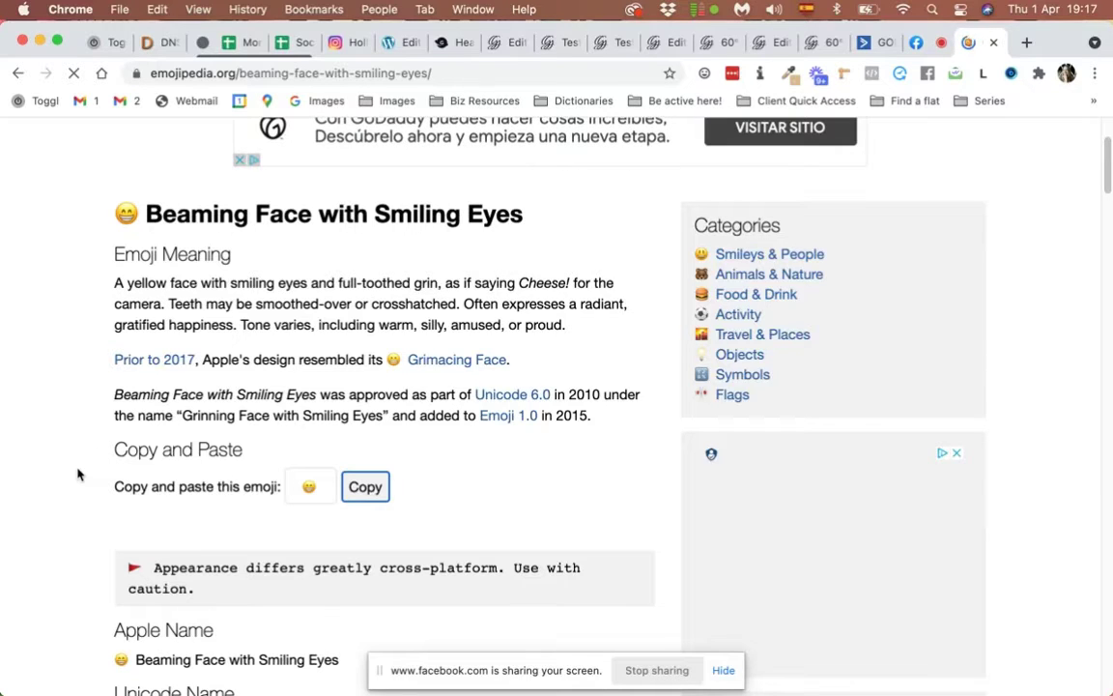
Browse the emoji's vendor designs, then switch back to the WordPress editor tab.
scroll(78, 472, down, 1)
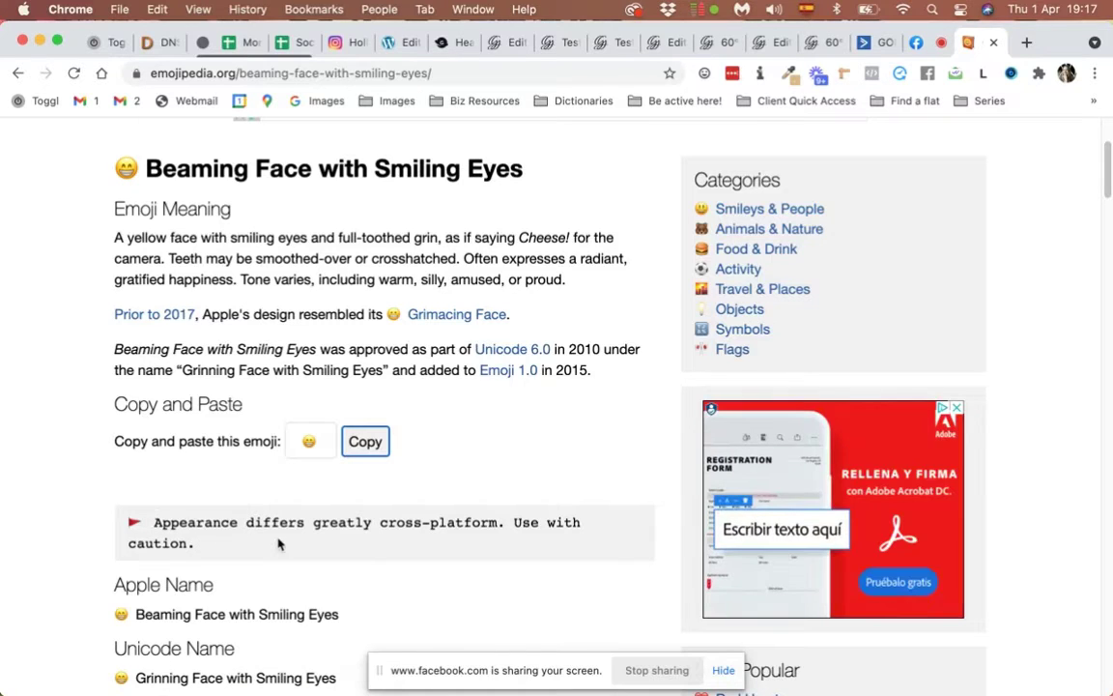
scroll(278, 544, down, 3)
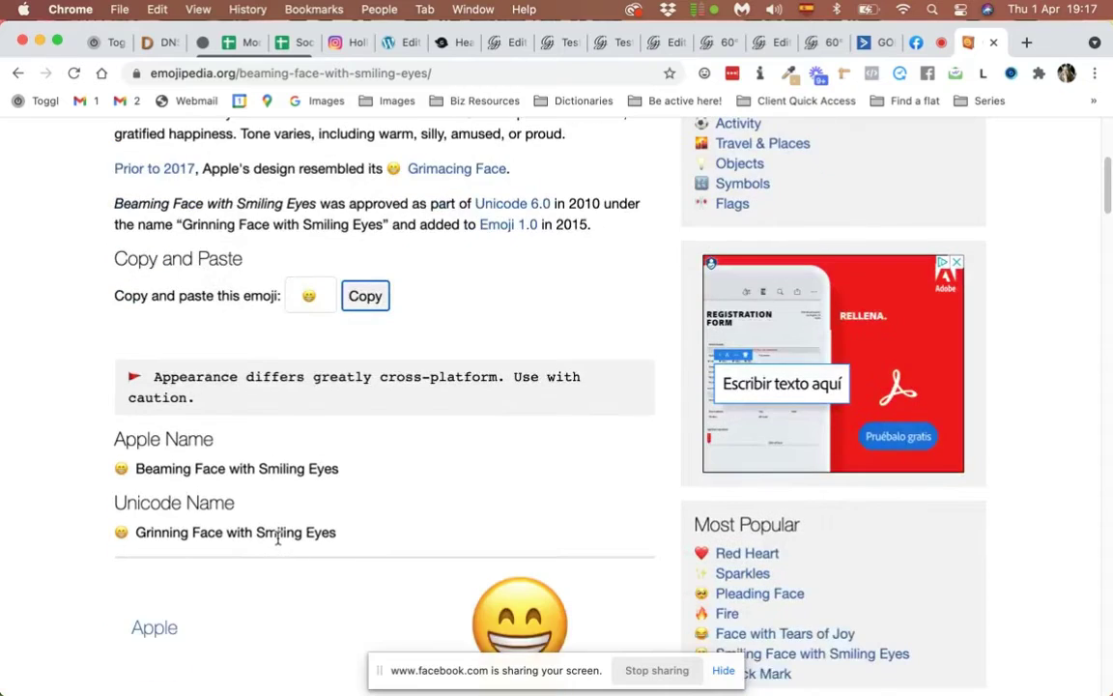
scroll(279, 541, down, 2)
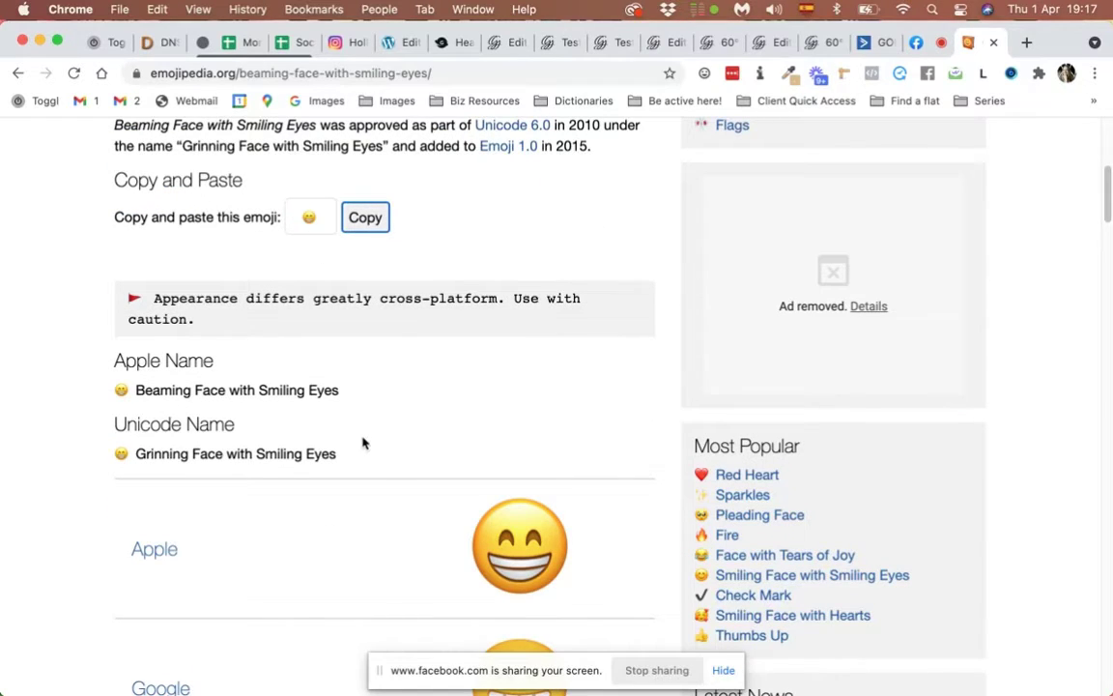
scroll(375, 532, down, 2)
scroll(378, 532, down, 6)
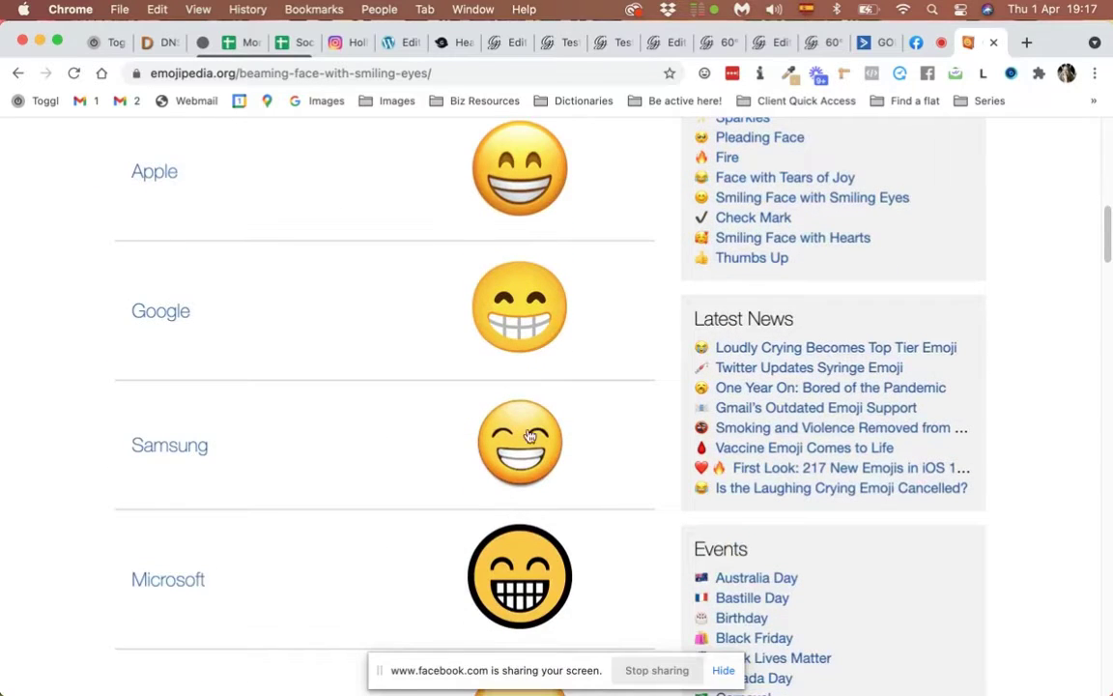
scroll(422, 589, down, 1)
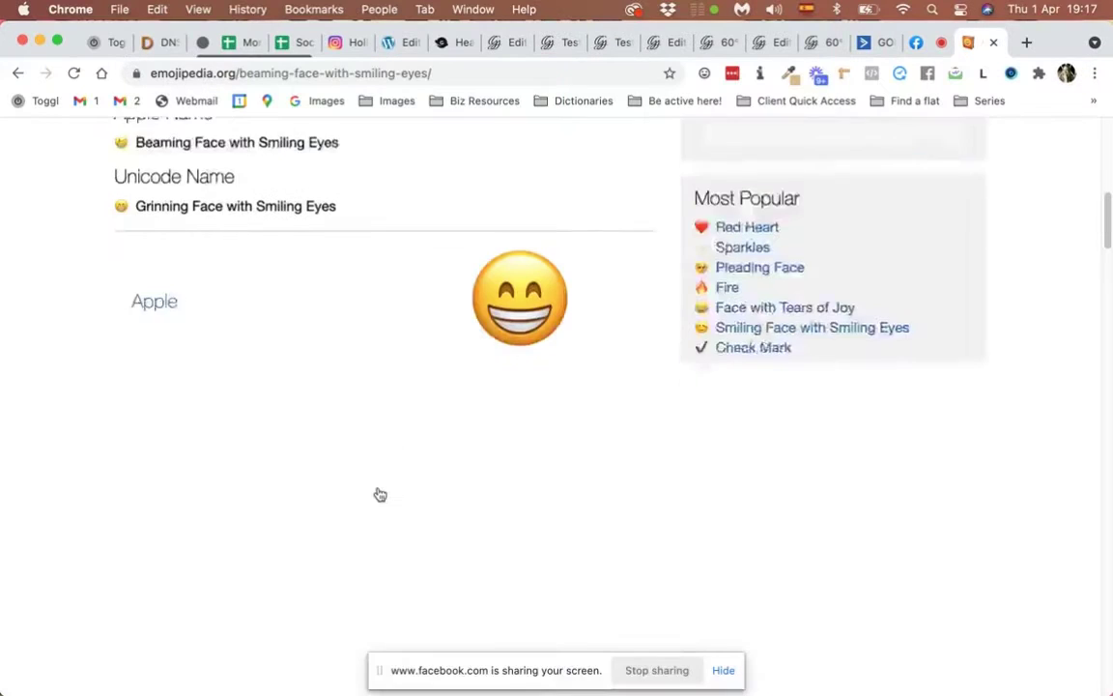
scroll(380, 495, down, 6)
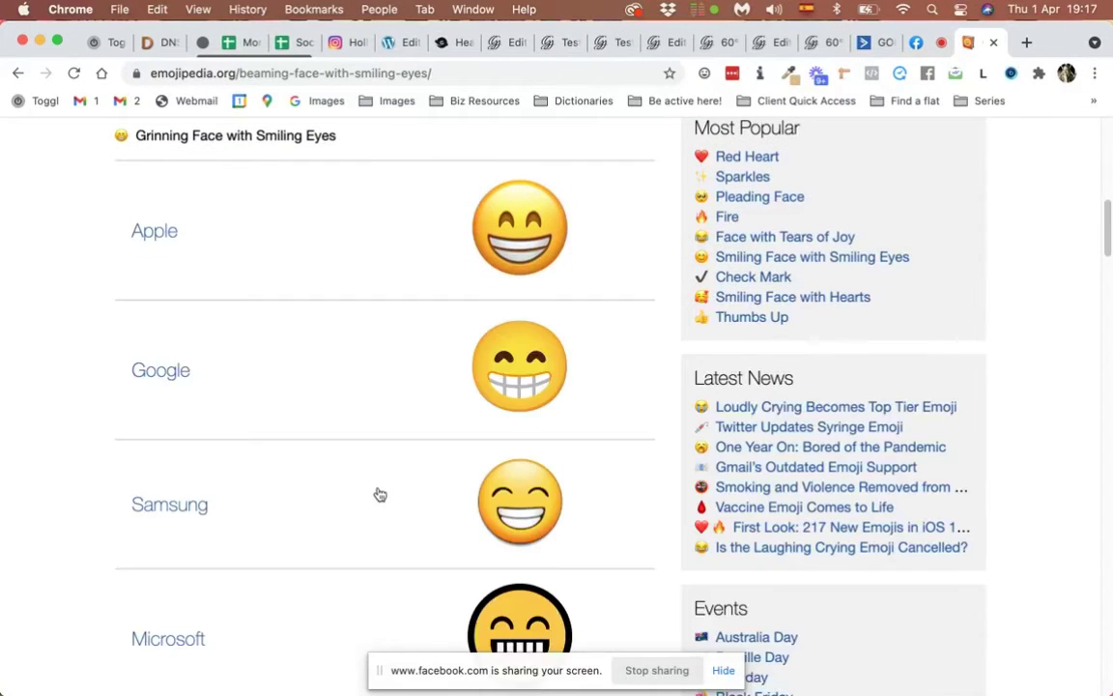
scroll(380, 494, down, 5)
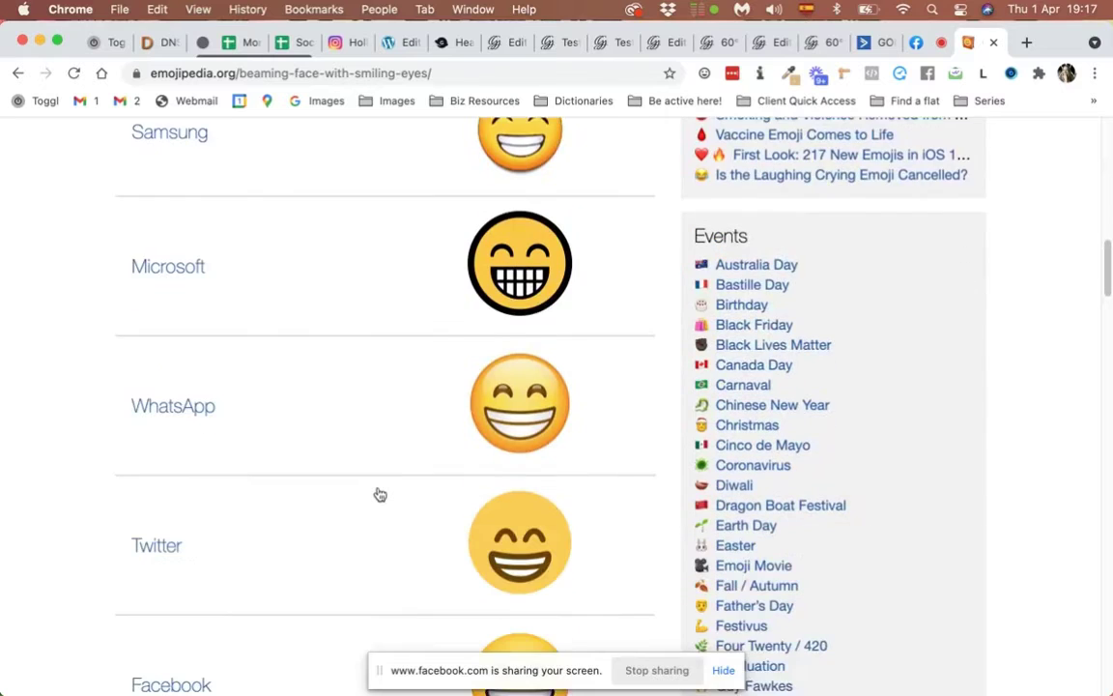
scroll(379, 495, down, 5)
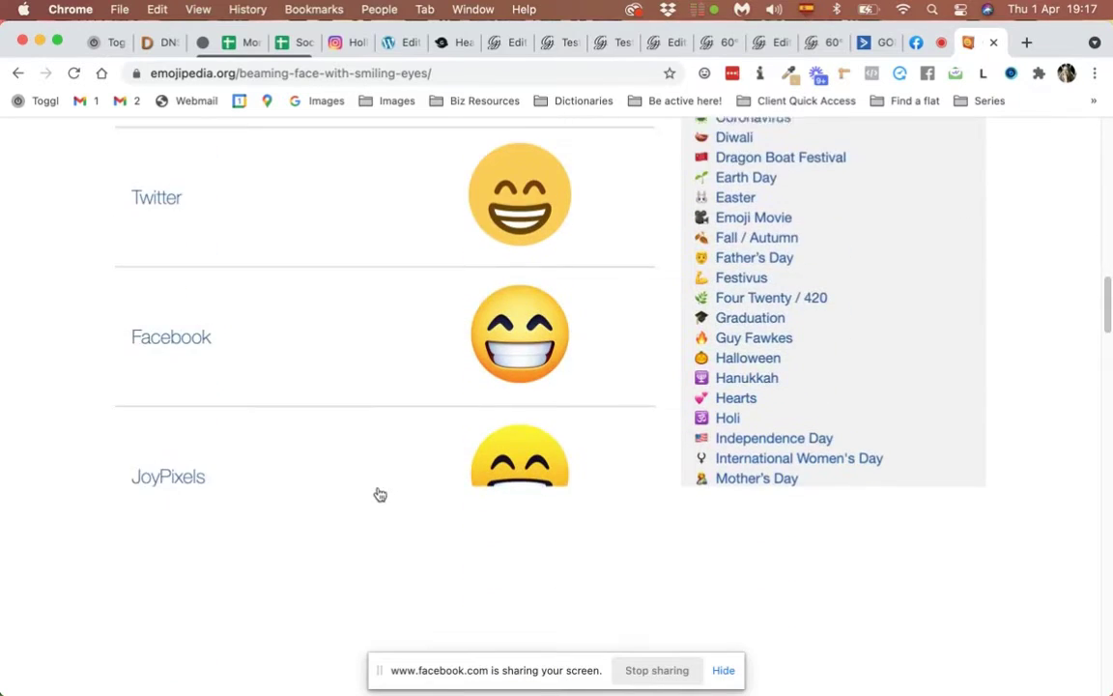
scroll(379, 494, down, 5)
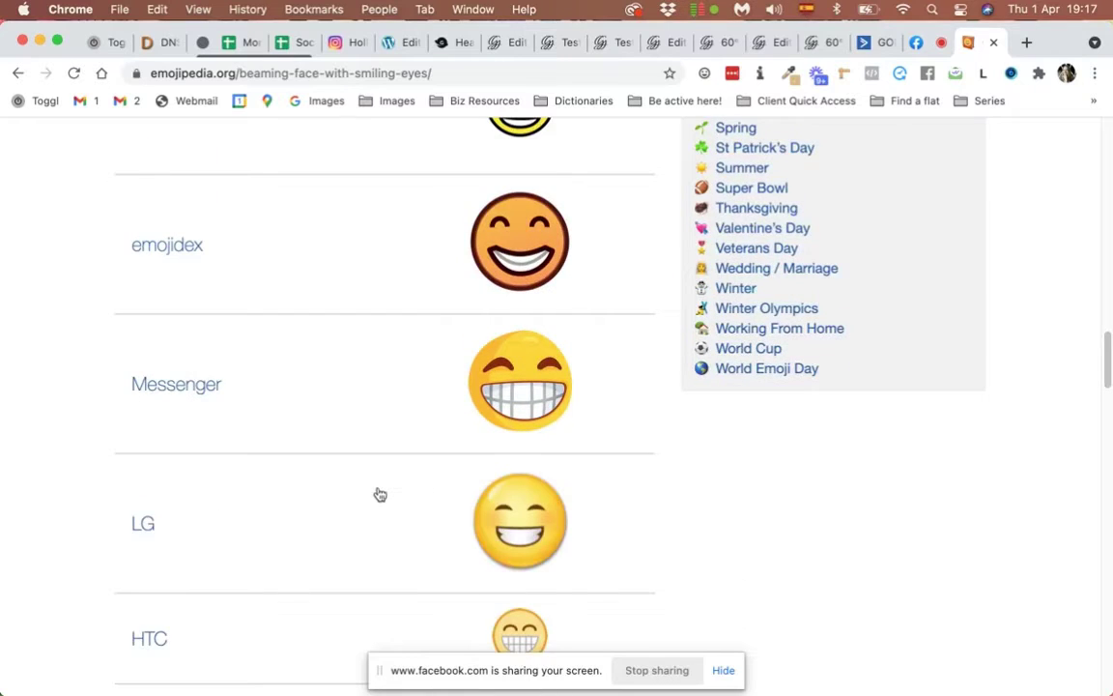
scroll(380, 494, down, 3)
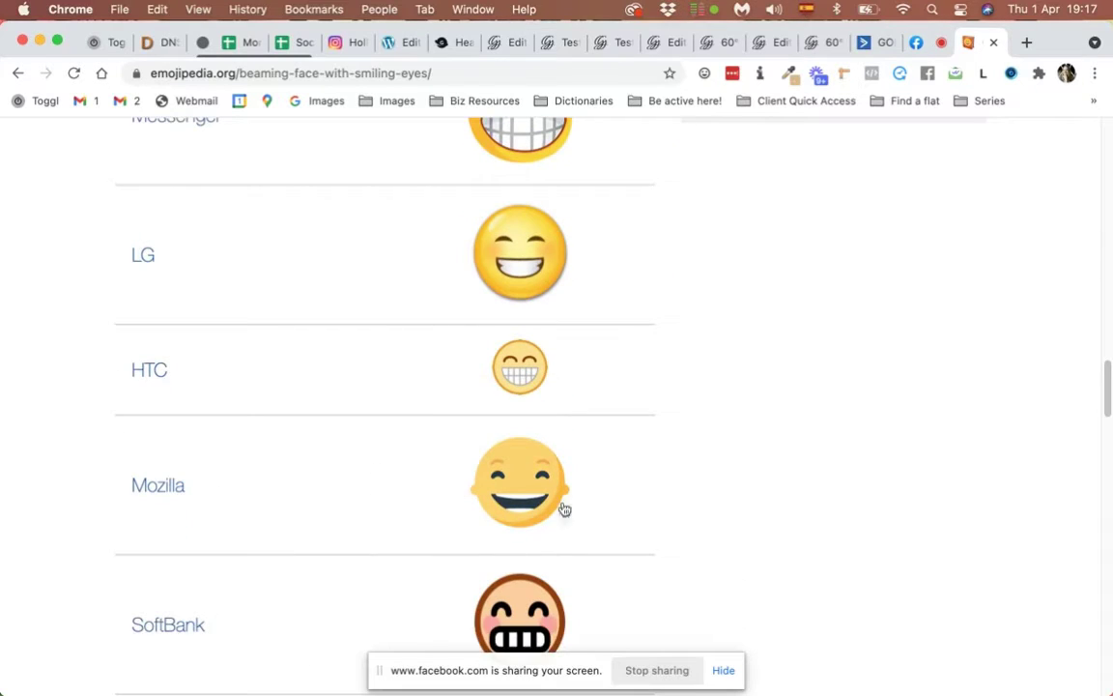
scroll(403, 483, down, 2)
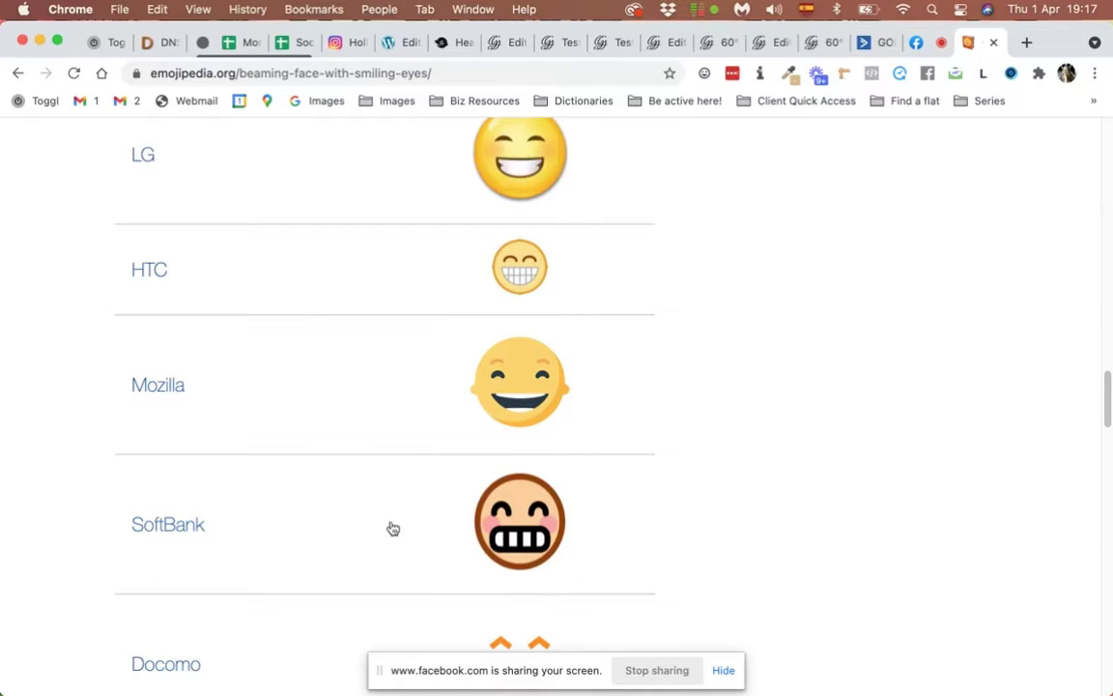
scroll(390, 526, down, 2)
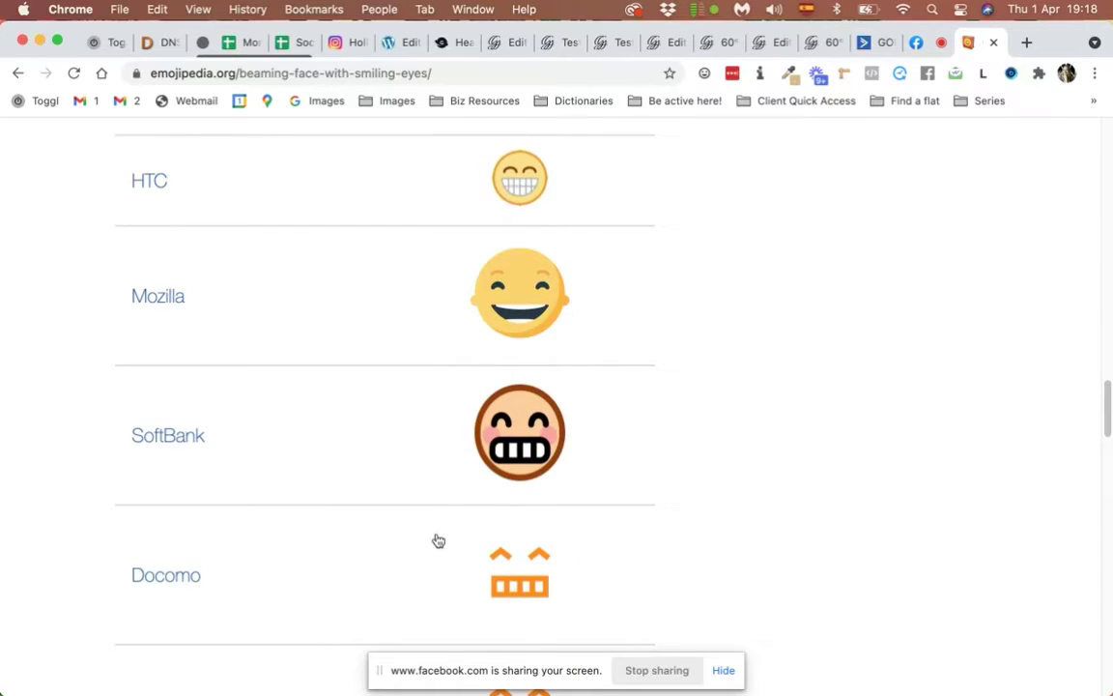
scroll(433, 538, down, 5)
scroll(429, 538, down, 2)
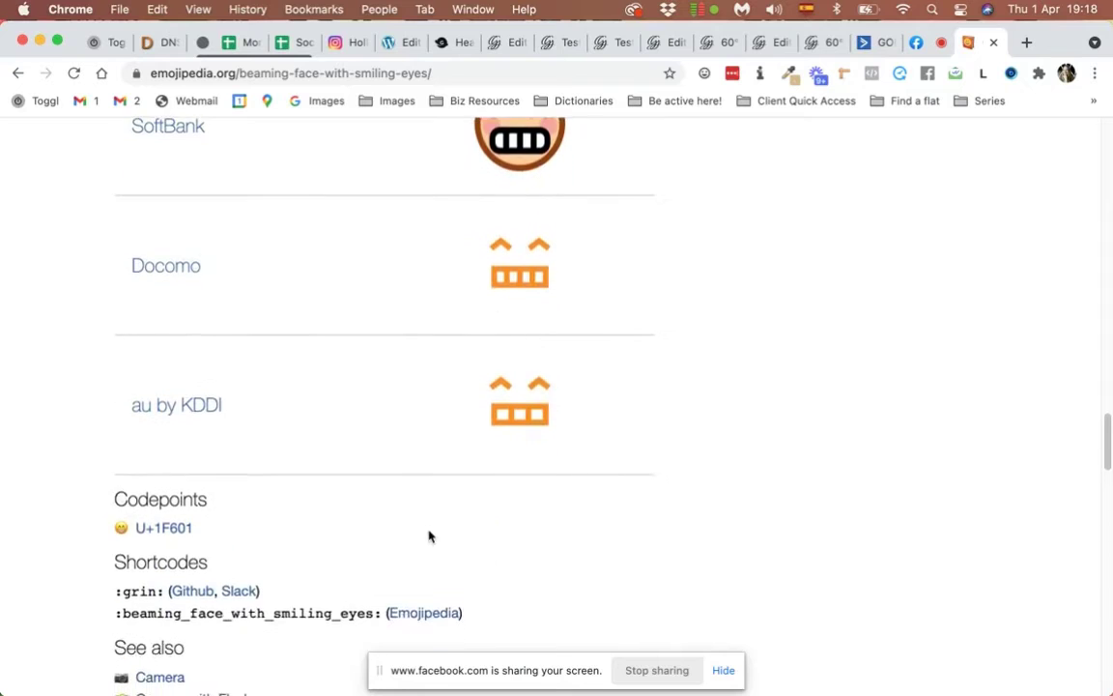
scroll(427, 535, up, 20)
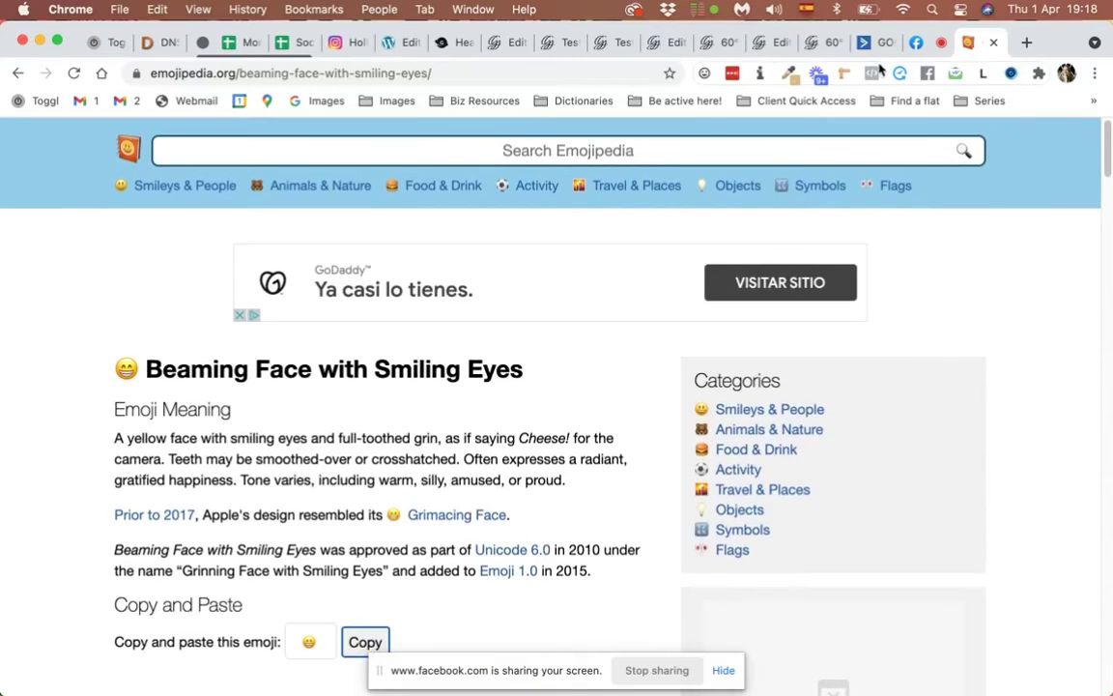
click(503, 44)
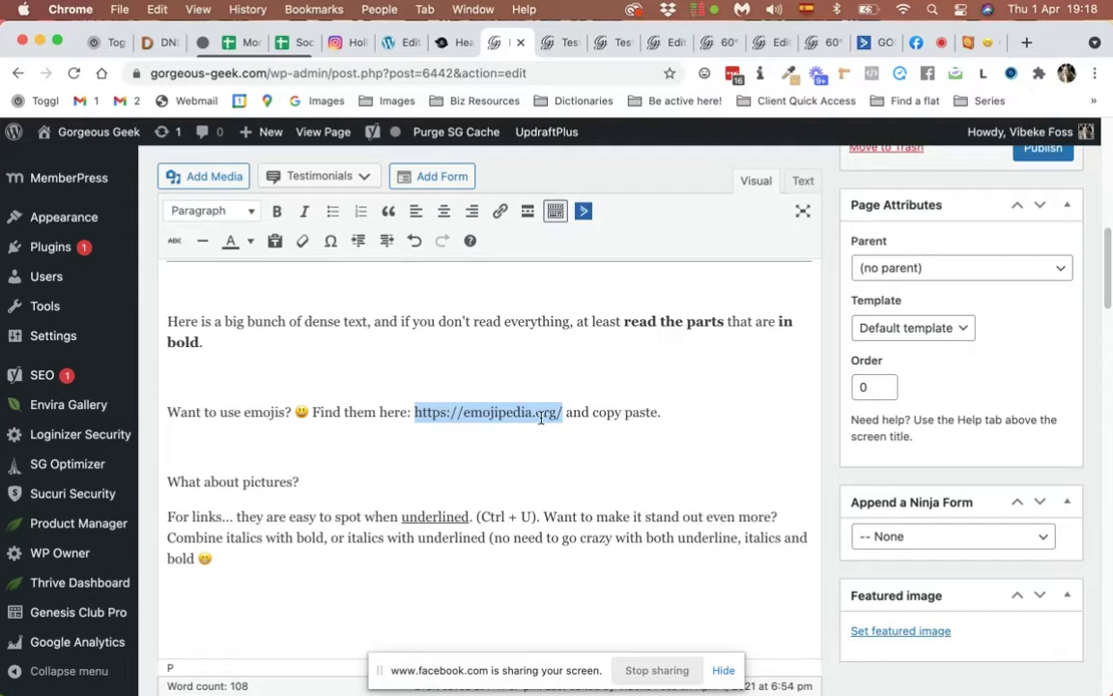
Make the word 'spot' both italic and bold.
click(311, 481)
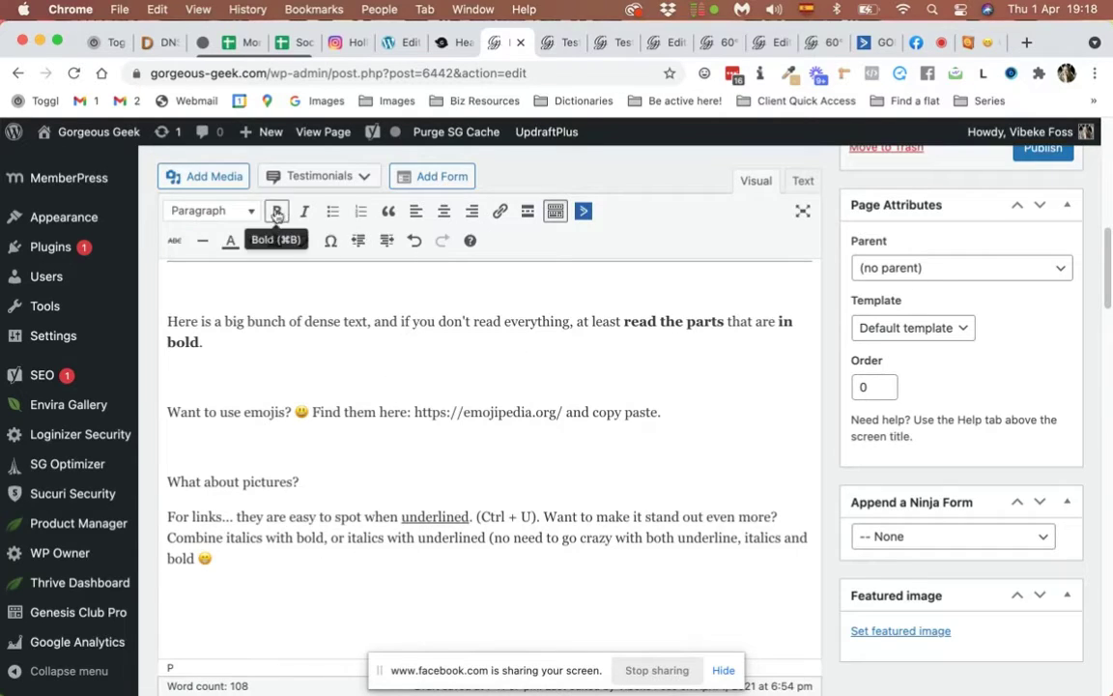
double_click(349, 522)
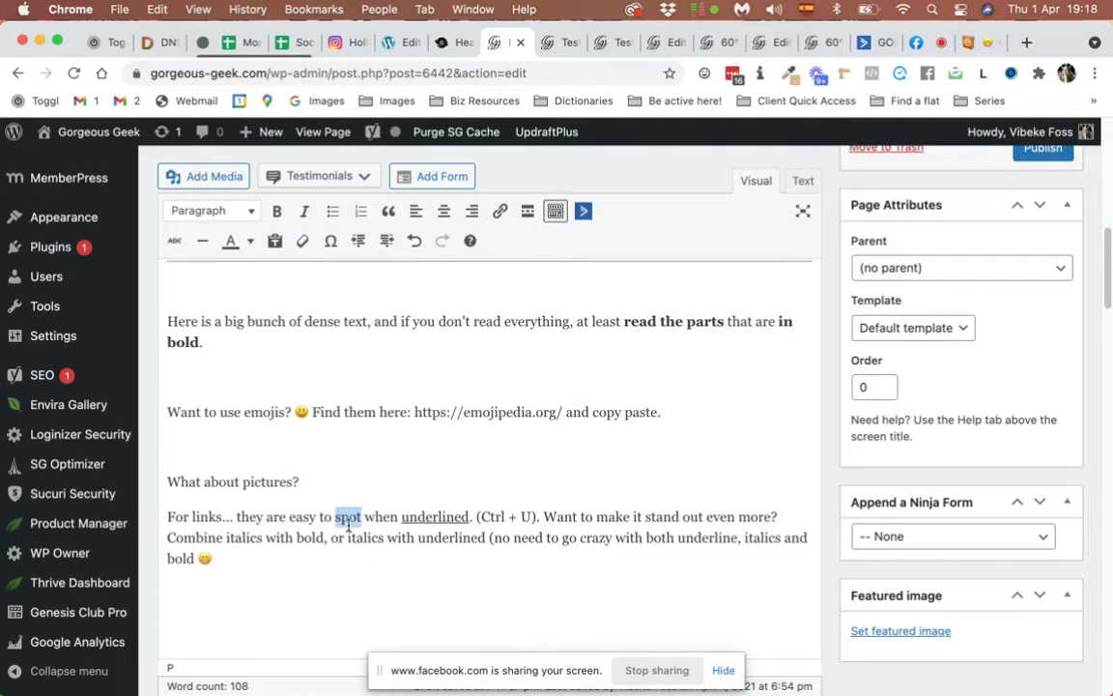
click(304, 211)
click(276, 212)
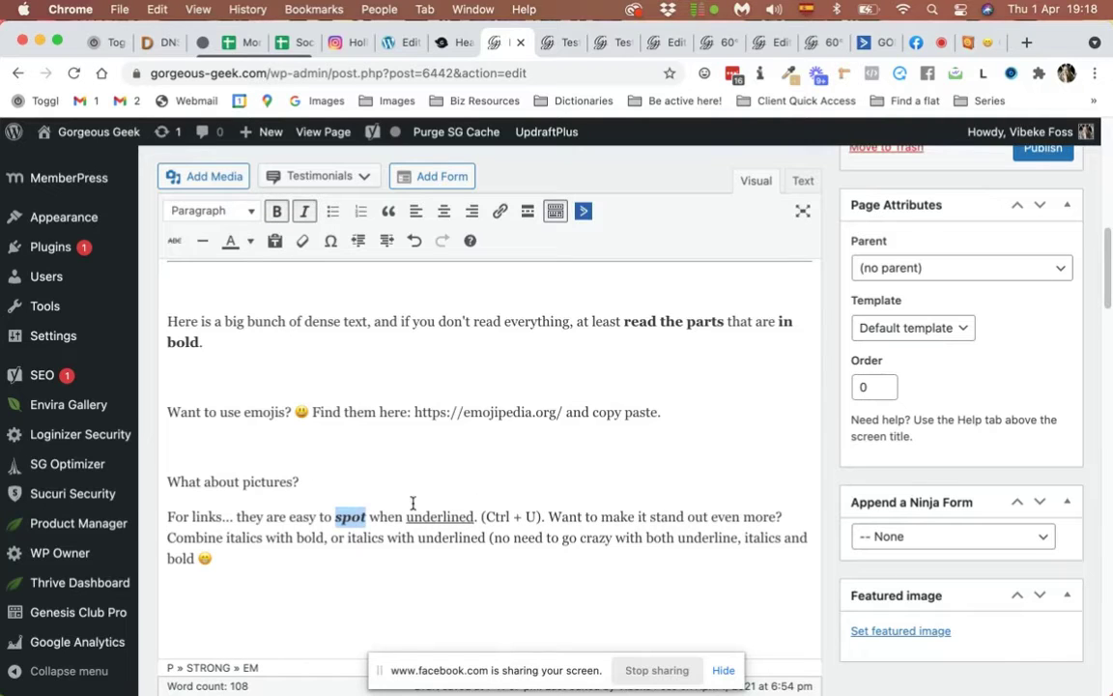
Underline the word 'Want', then scroll back to the top of the page.
double_click(566, 518)
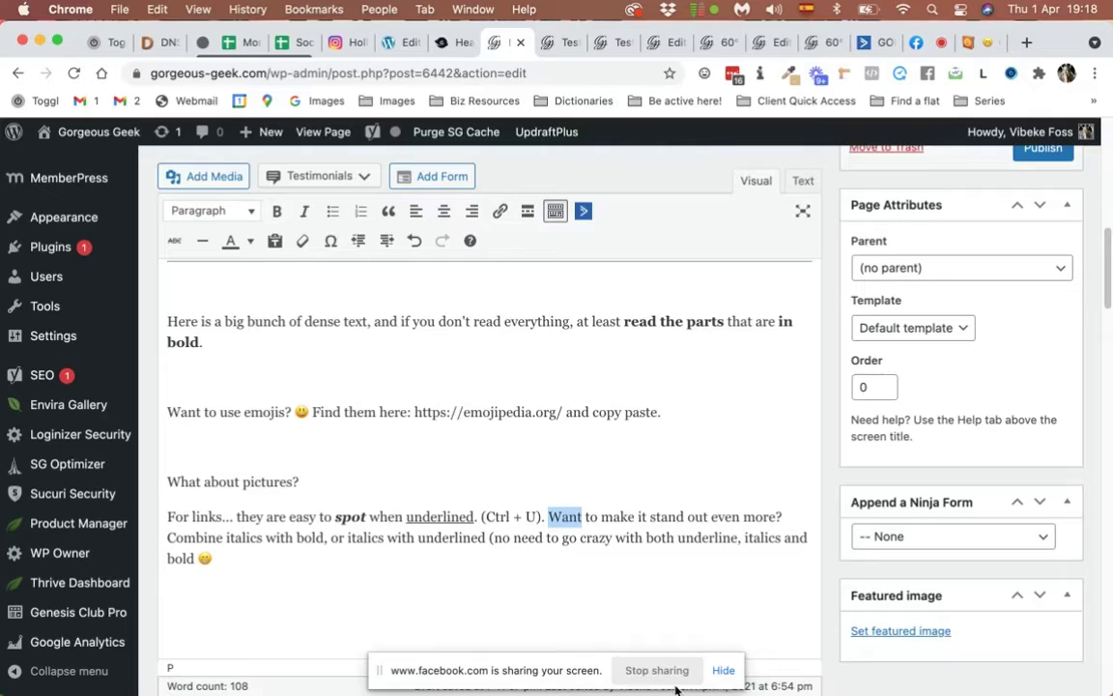
key(super+u)
click(666, 517)
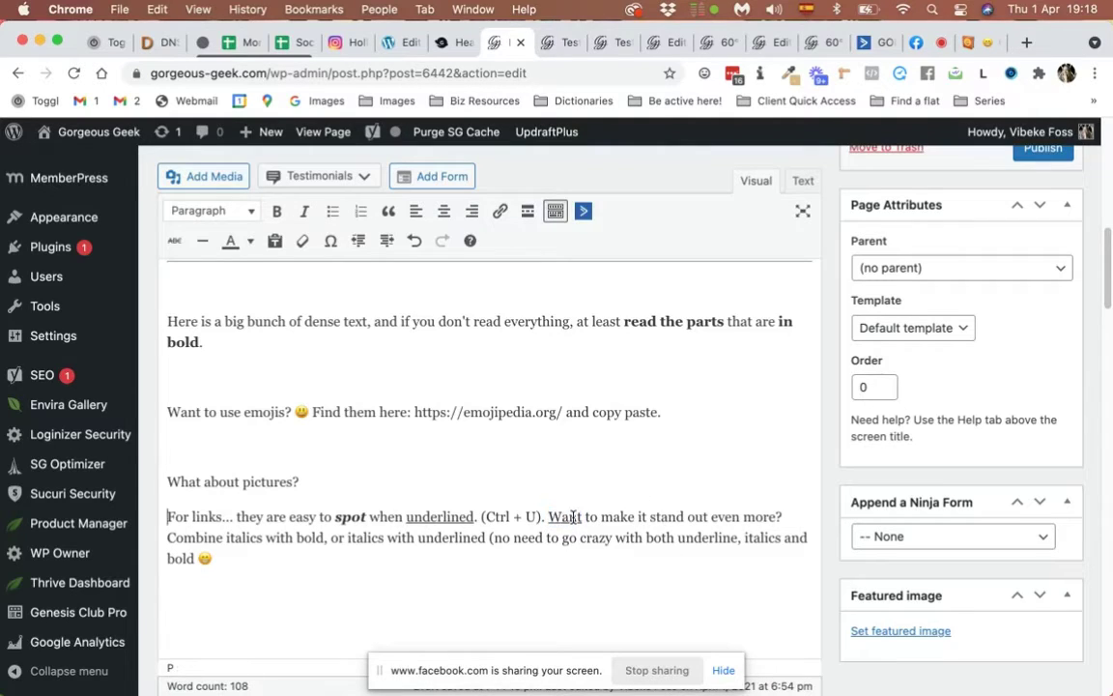
scroll(574, 518, up, 1)
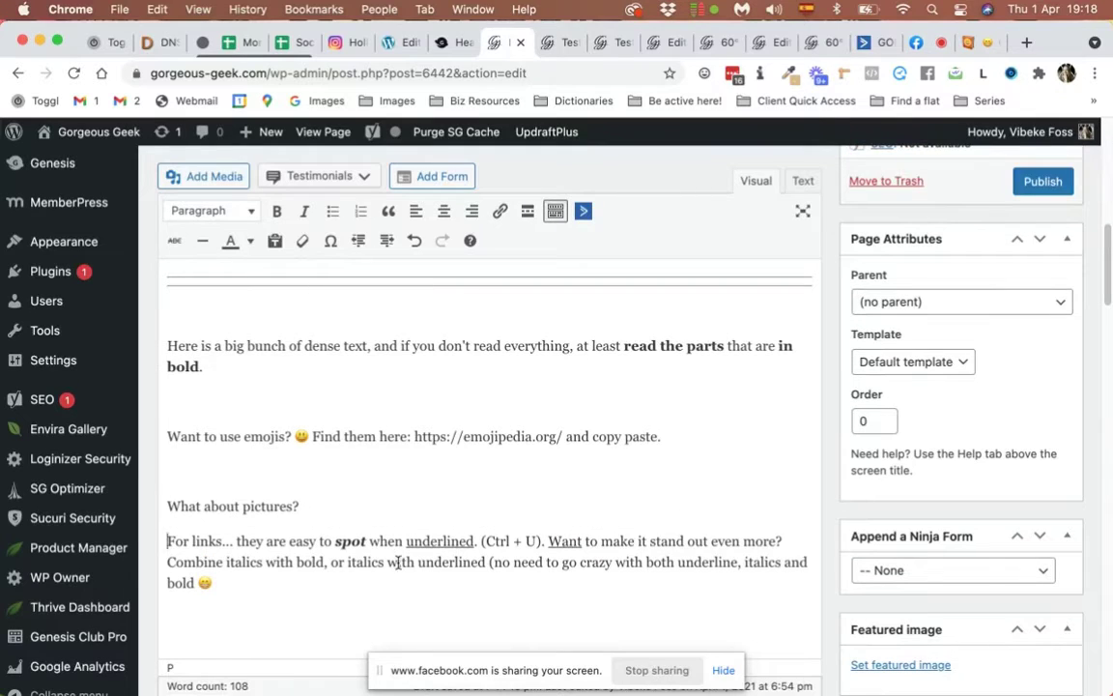
key(super+Left)
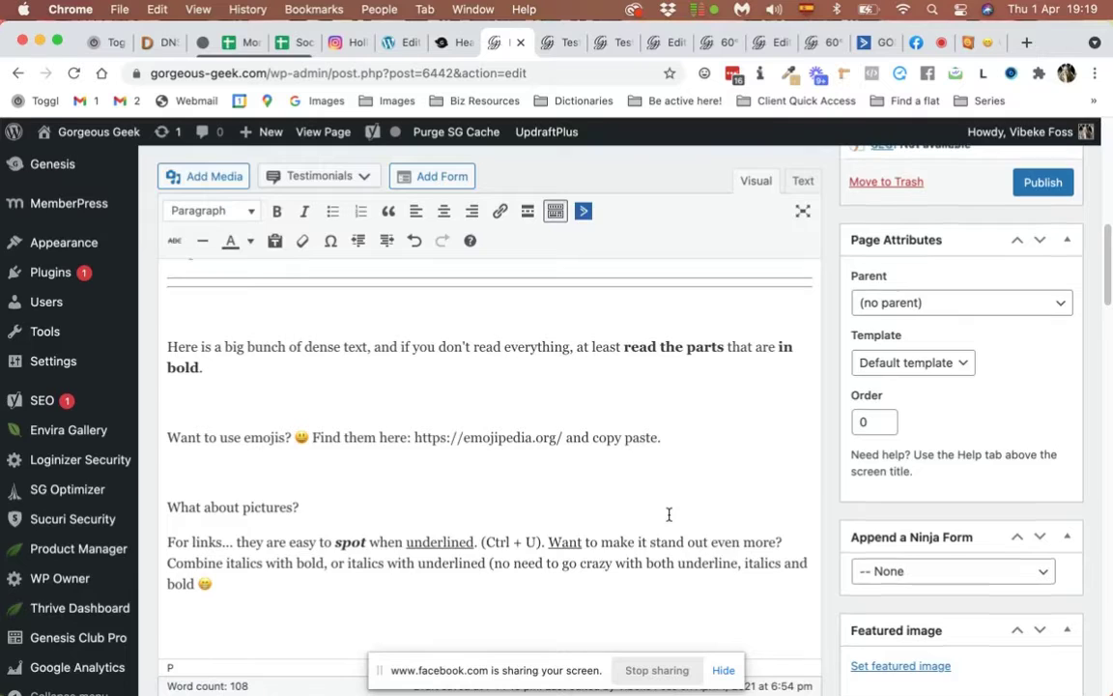
scroll(666, 514, up, 2)
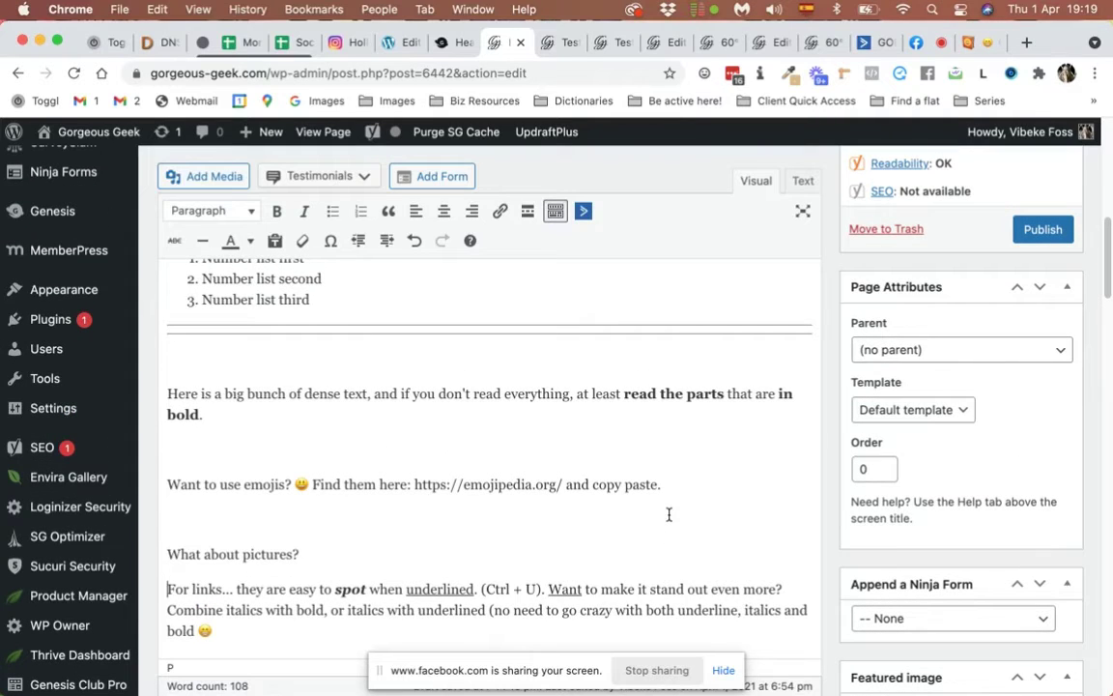
scroll(667, 514, up, 10)
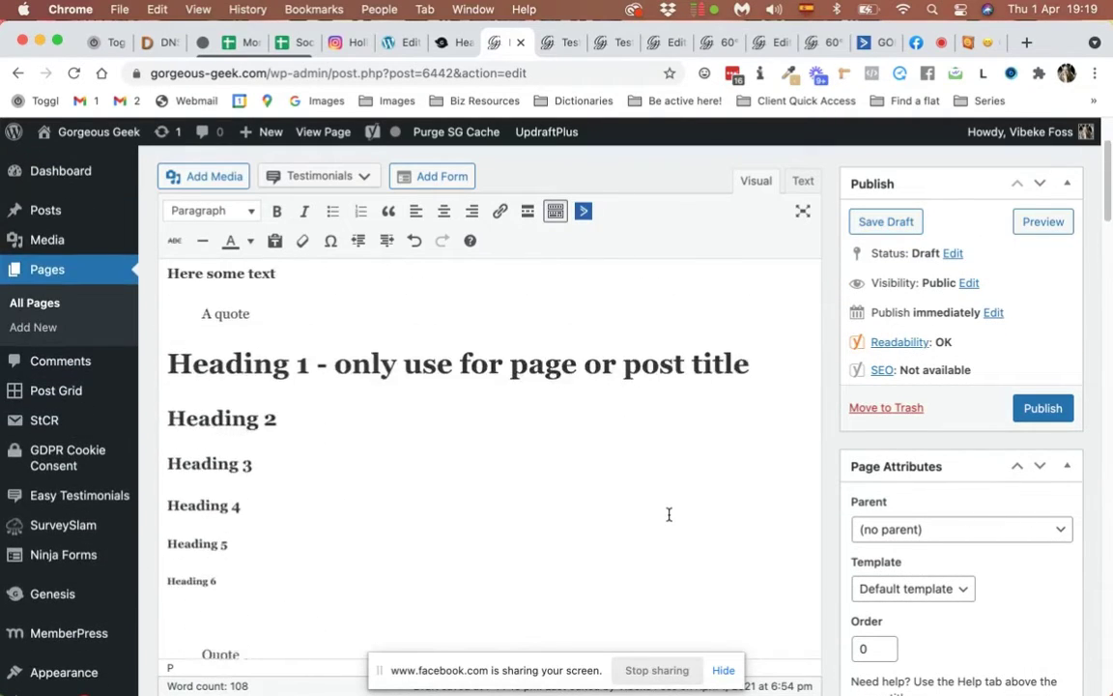
scroll(668, 514, up, 4)
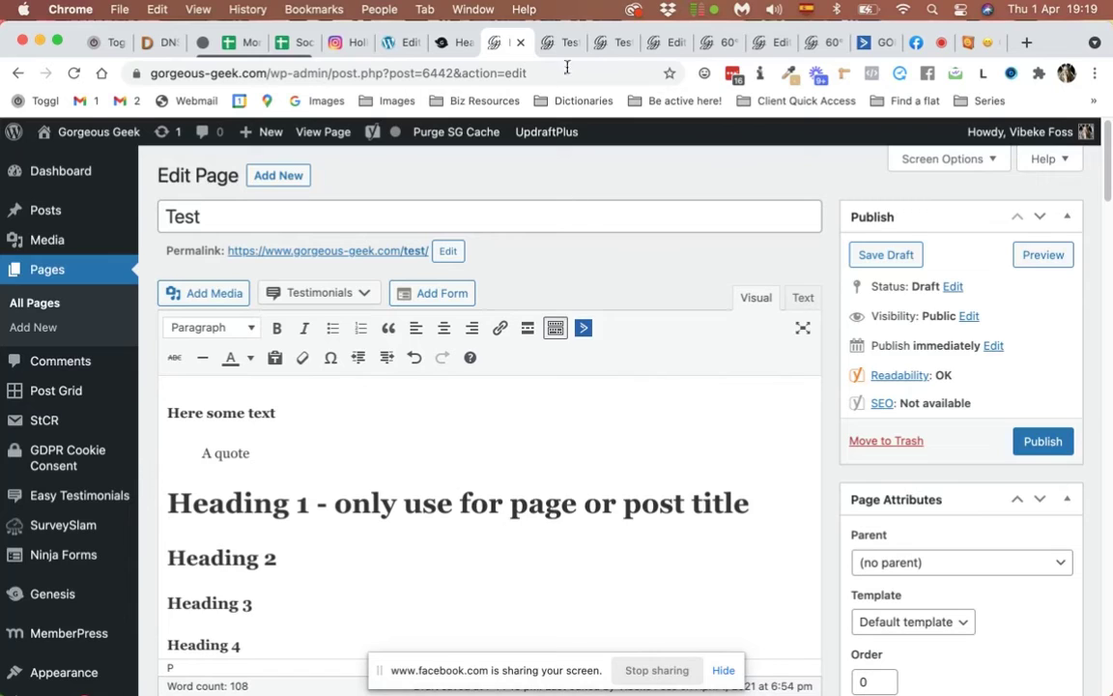
Scroll through the other site's page preview for comparison, then return to the Test preview.
click(440, 50)
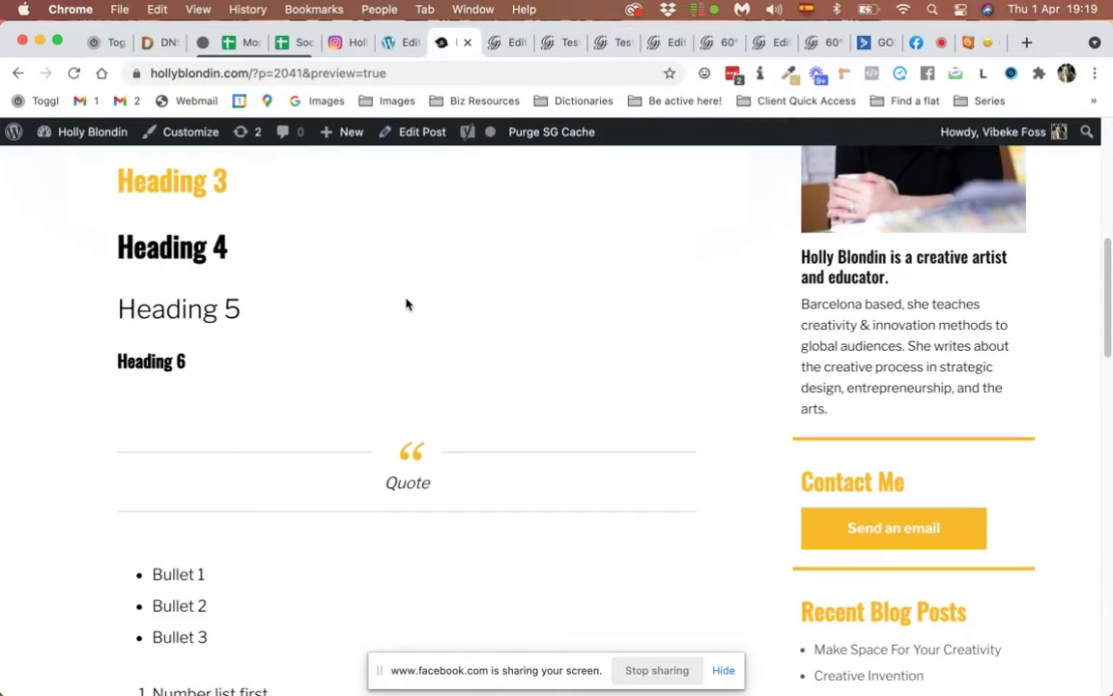
scroll(405, 303, up, 5)
scroll(405, 300, down, 5)
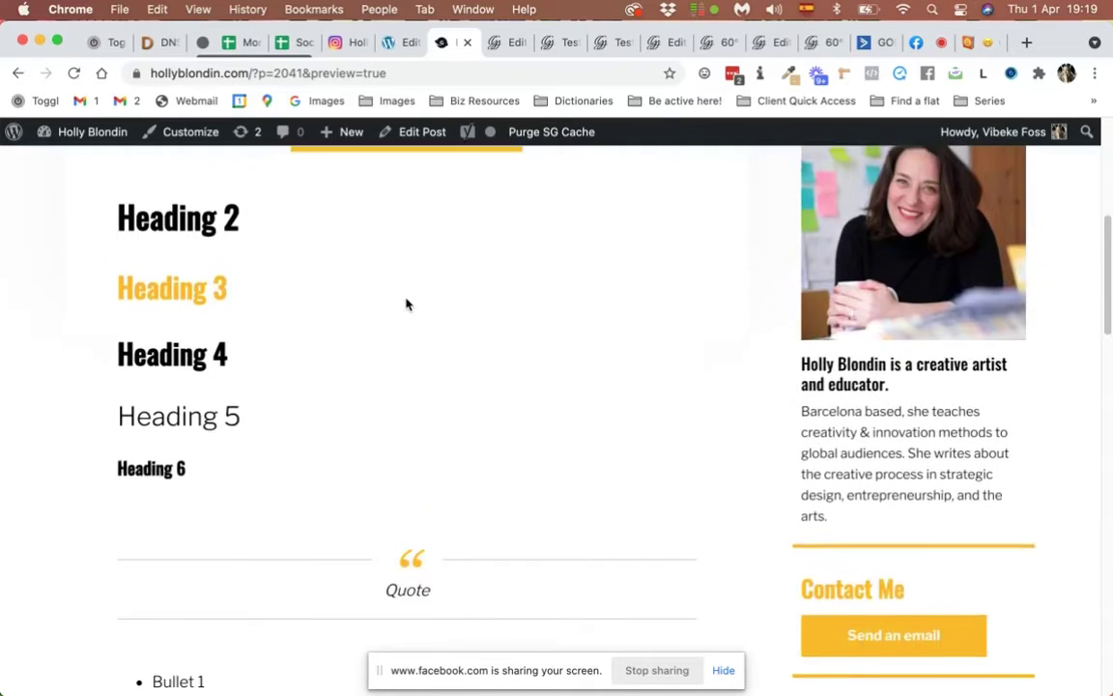
scroll(406, 304, down, 5)
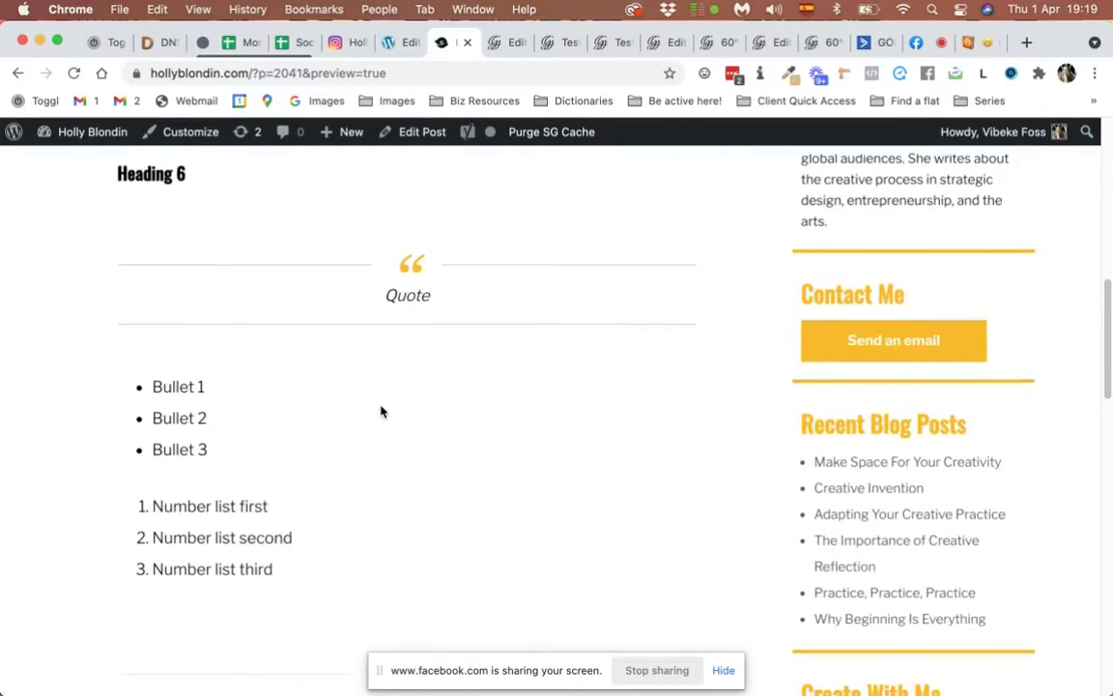
scroll(221, 499, down, 6)
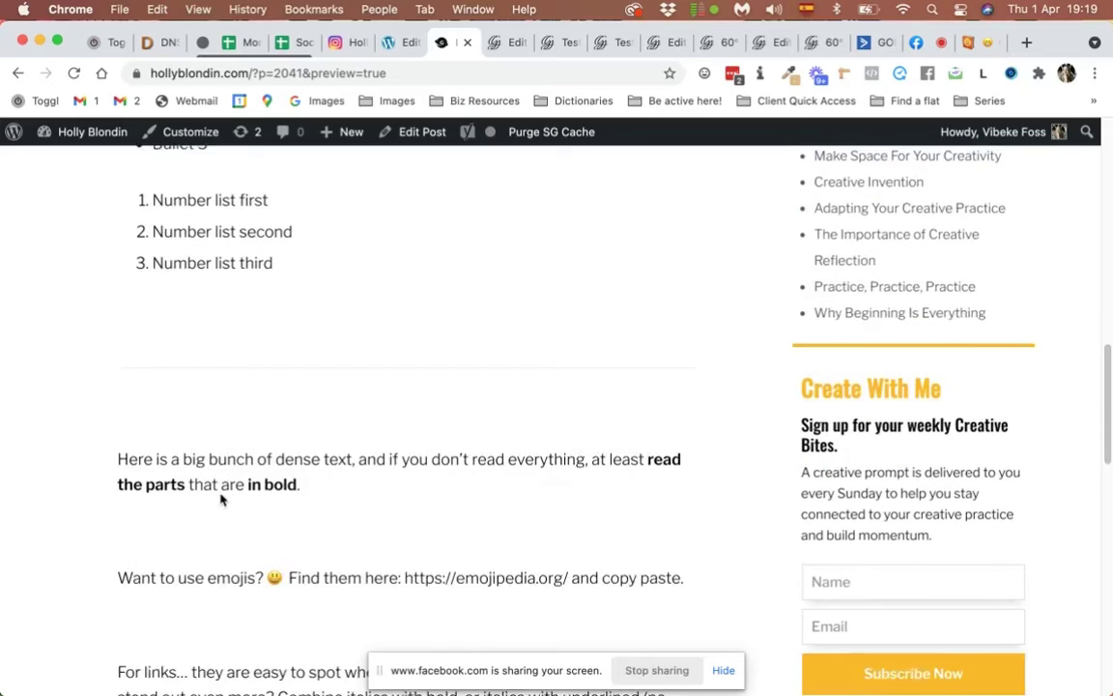
scroll(259, 527, down, 3)
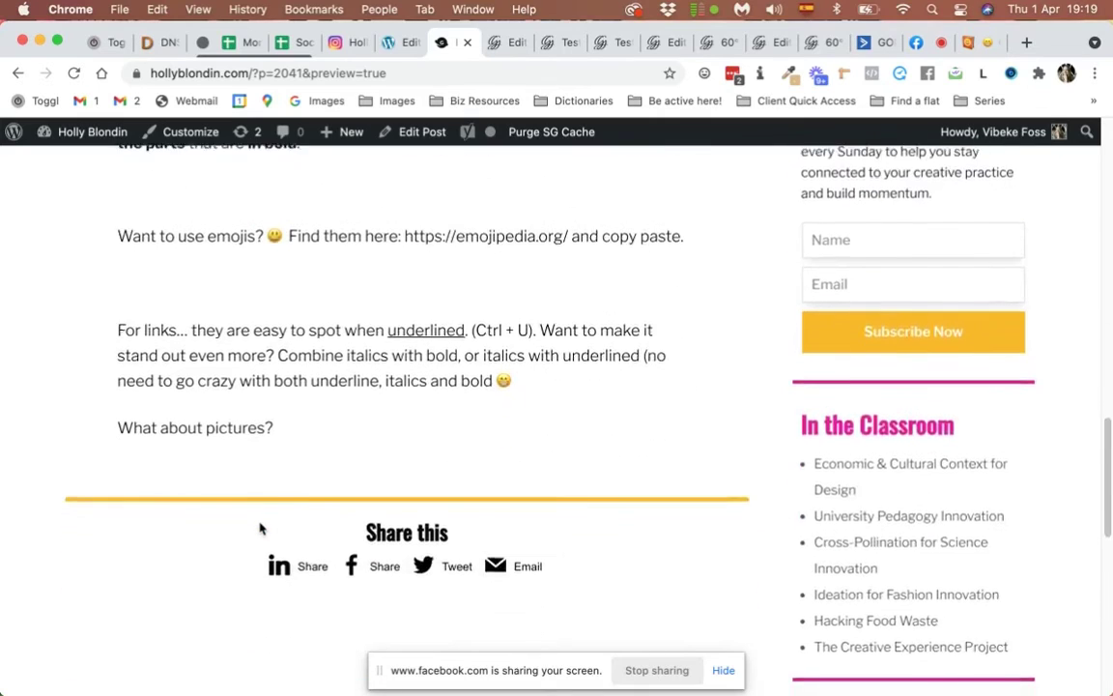
scroll(261, 526, up, 12)
scroll(259, 522, up, 1)
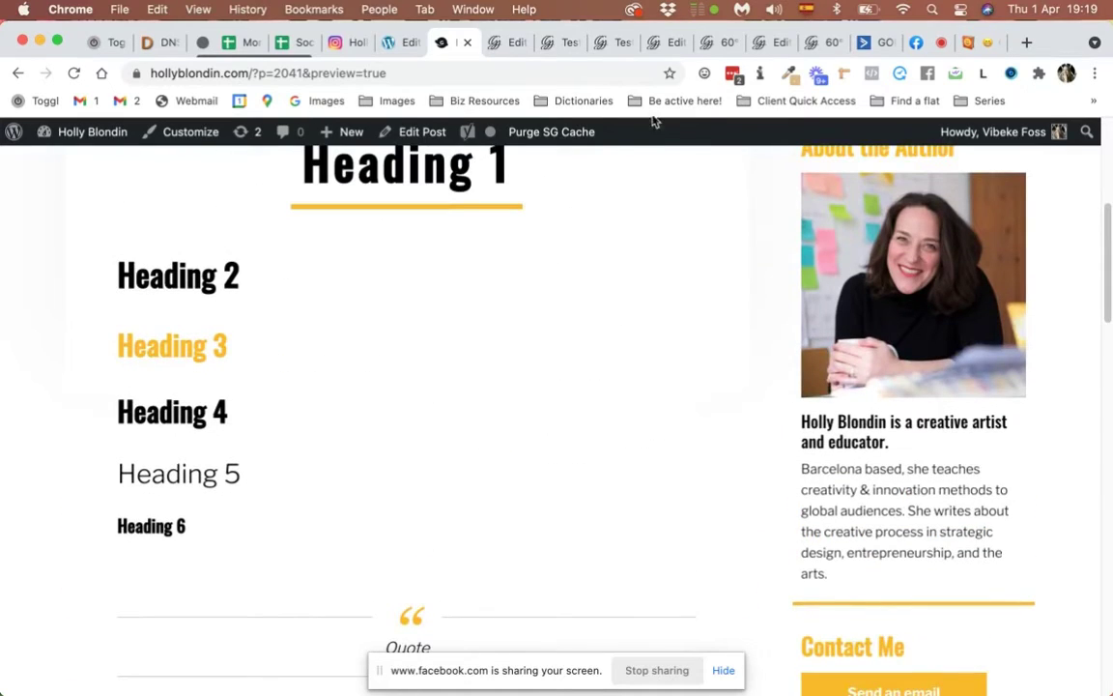
click(612, 43)
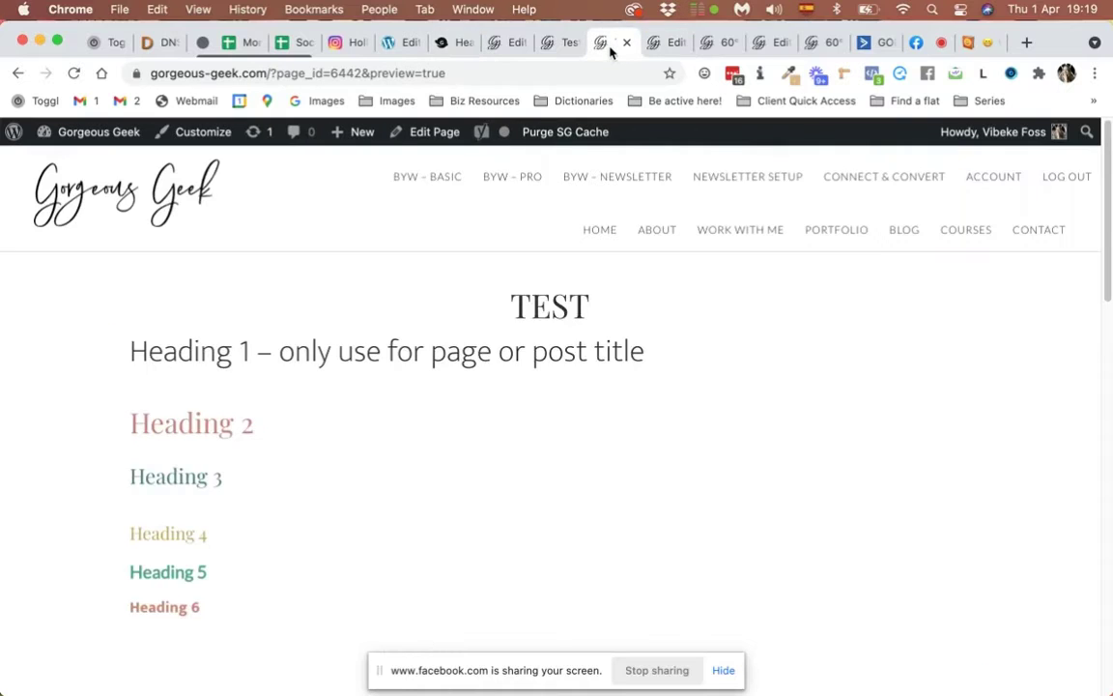
Look over the editor of the emotional intelligence competencies page.
click(654, 44)
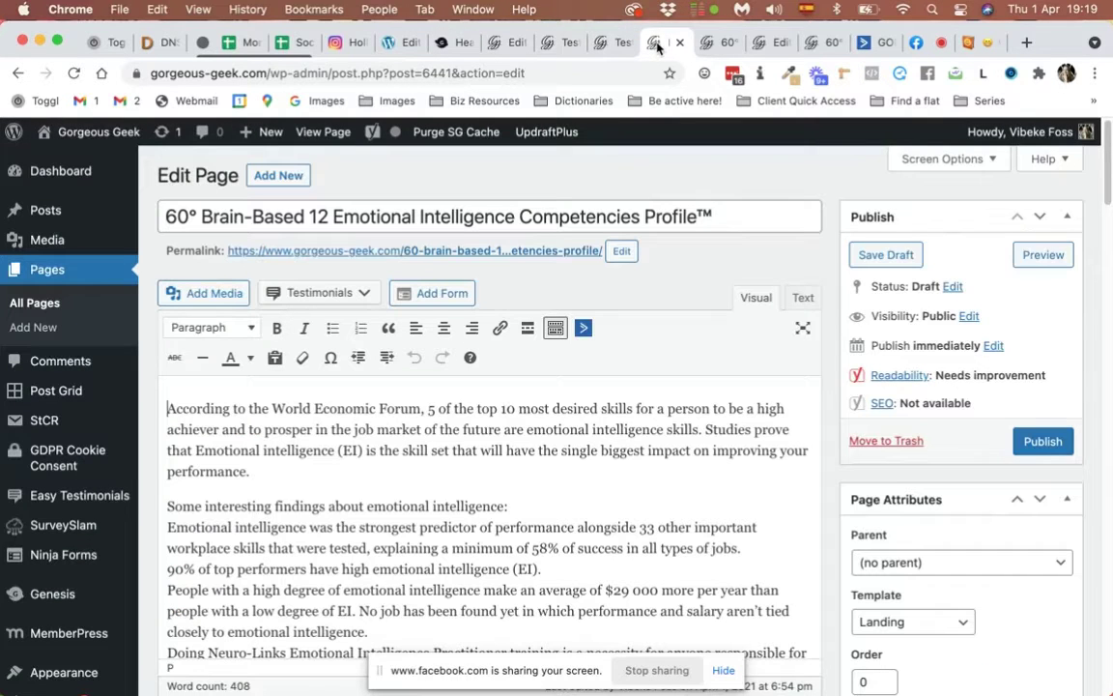
scroll(593, 591, down, 8)
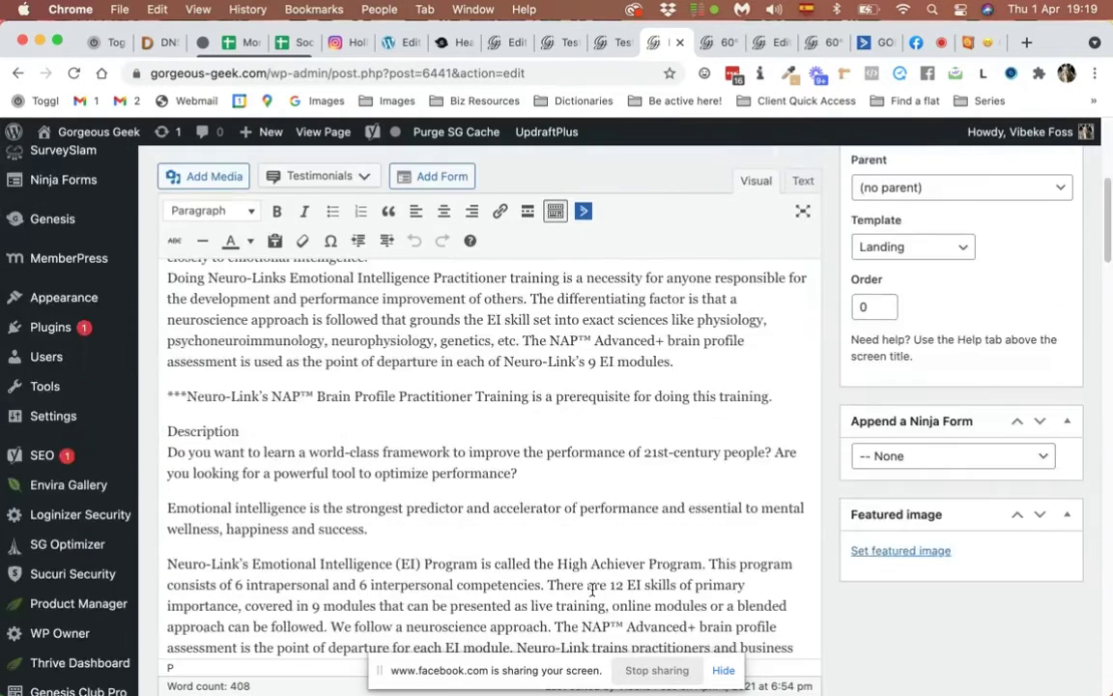
scroll(593, 592, down, 5)
scroll(593, 591, up, 6)
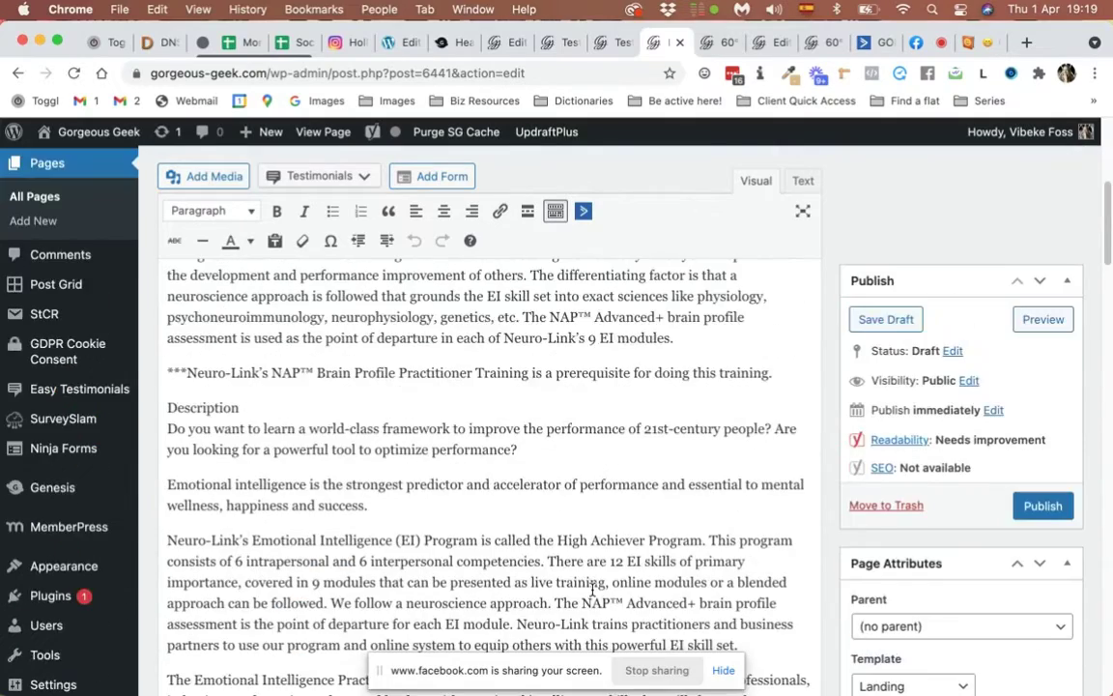
scroll(593, 591, up, 8)
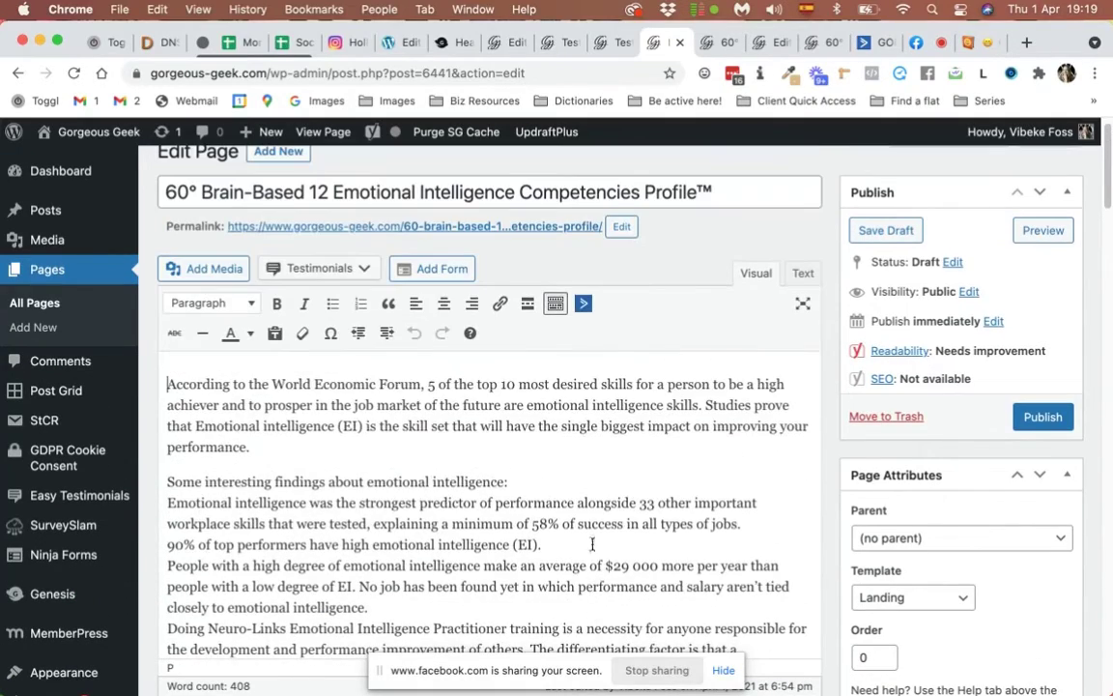
Scroll through the original page's preview (page_id=6441) and its dense paragraphs.
click(716, 42)
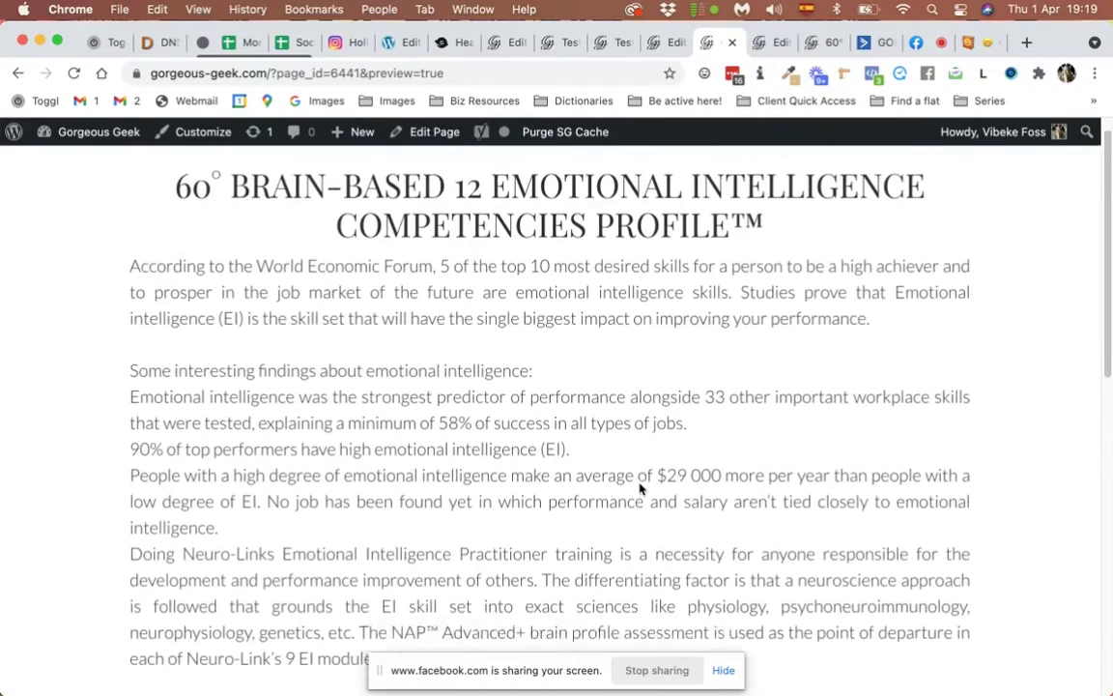
scroll(639, 489, down, 5)
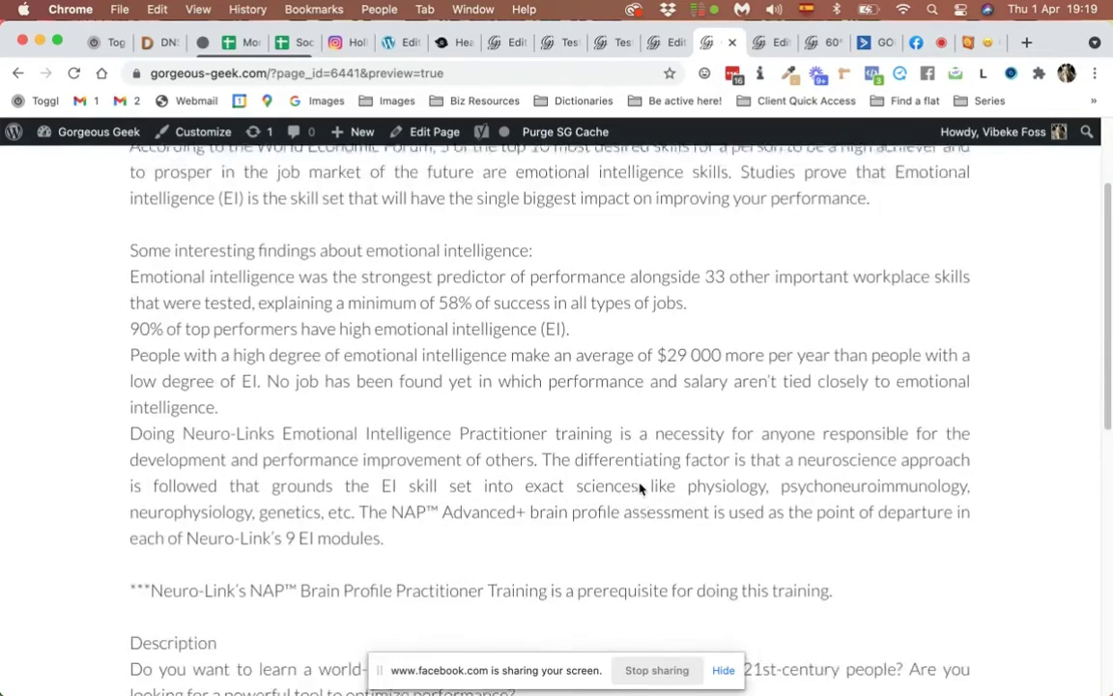
scroll(639, 489, down, 8)
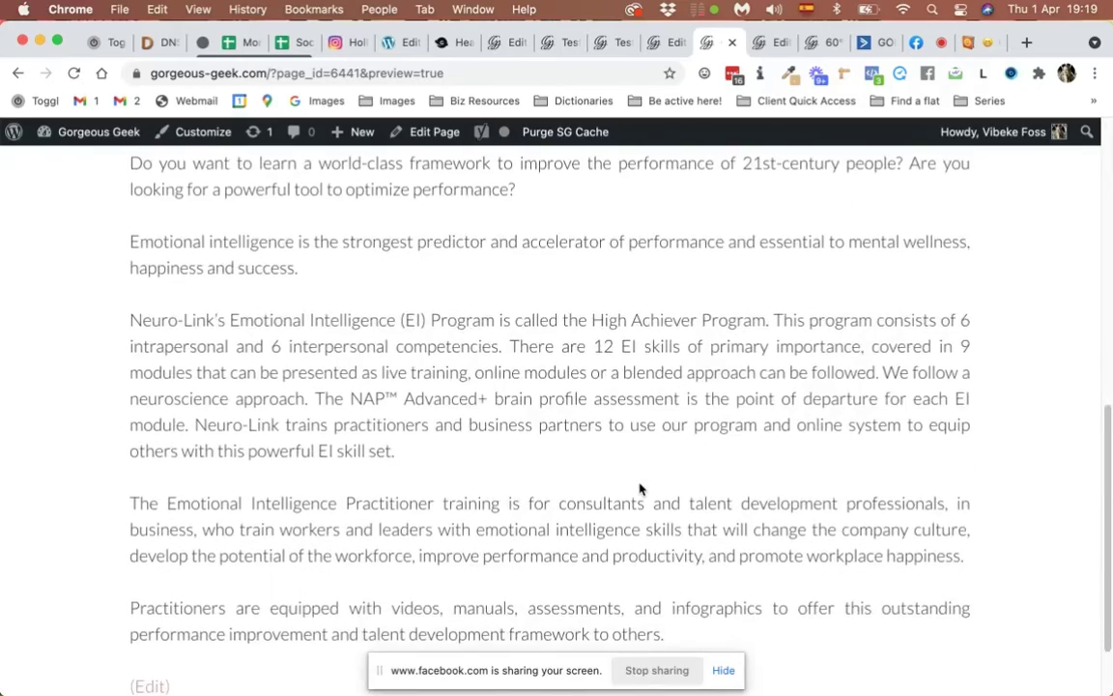
scroll(639, 489, up, 9)
scroll(639, 489, up, 3)
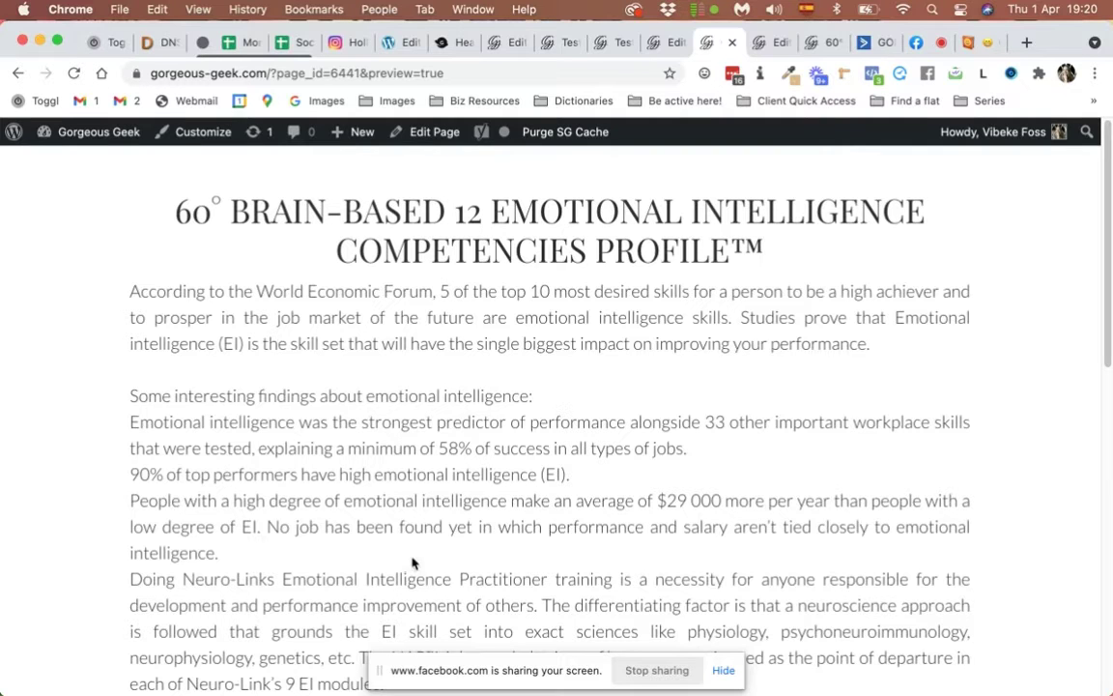
scroll(527, 463, down, 2)
scroll(526, 469, down, 5)
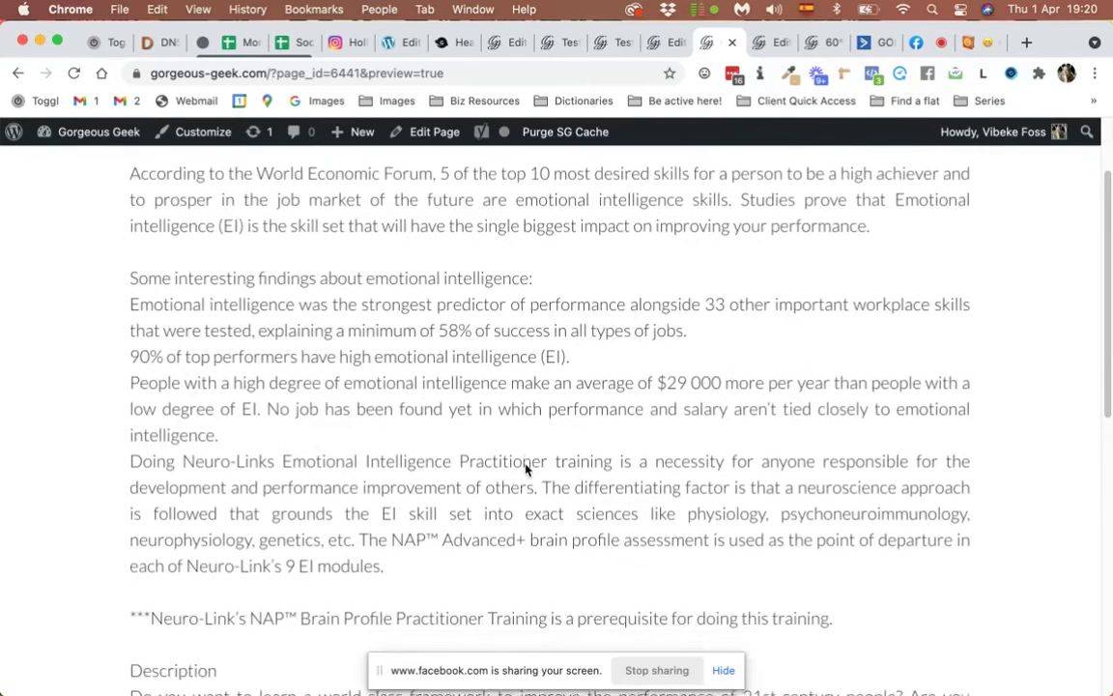
scroll(527, 470, down, 2)
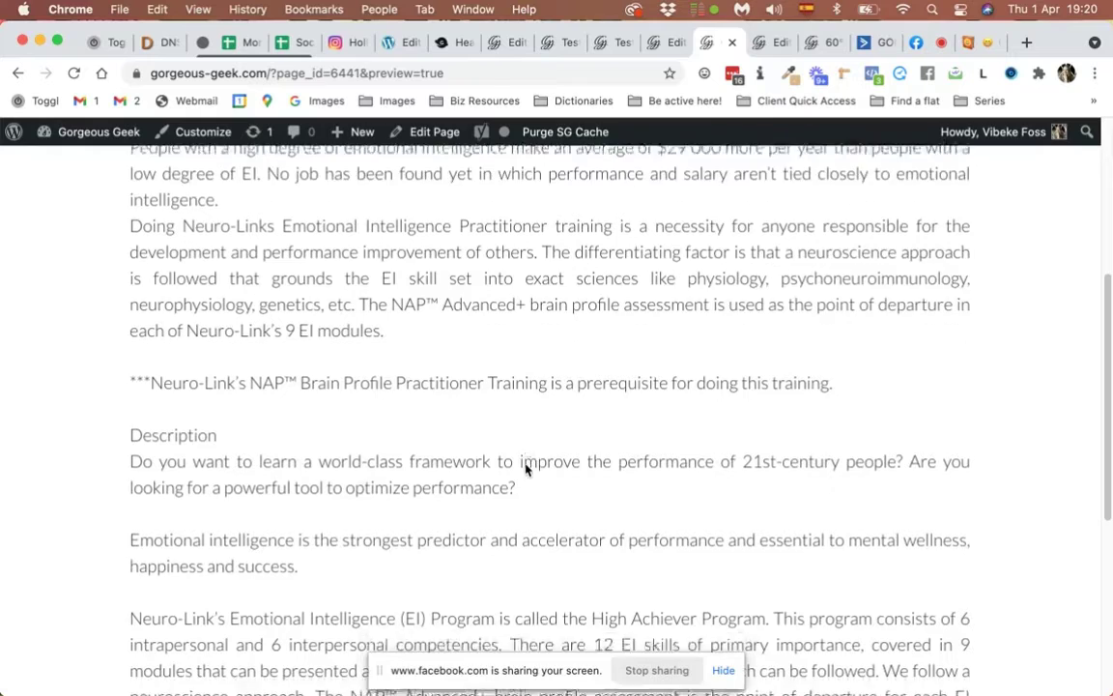
scroll(527, 470, down, 7)
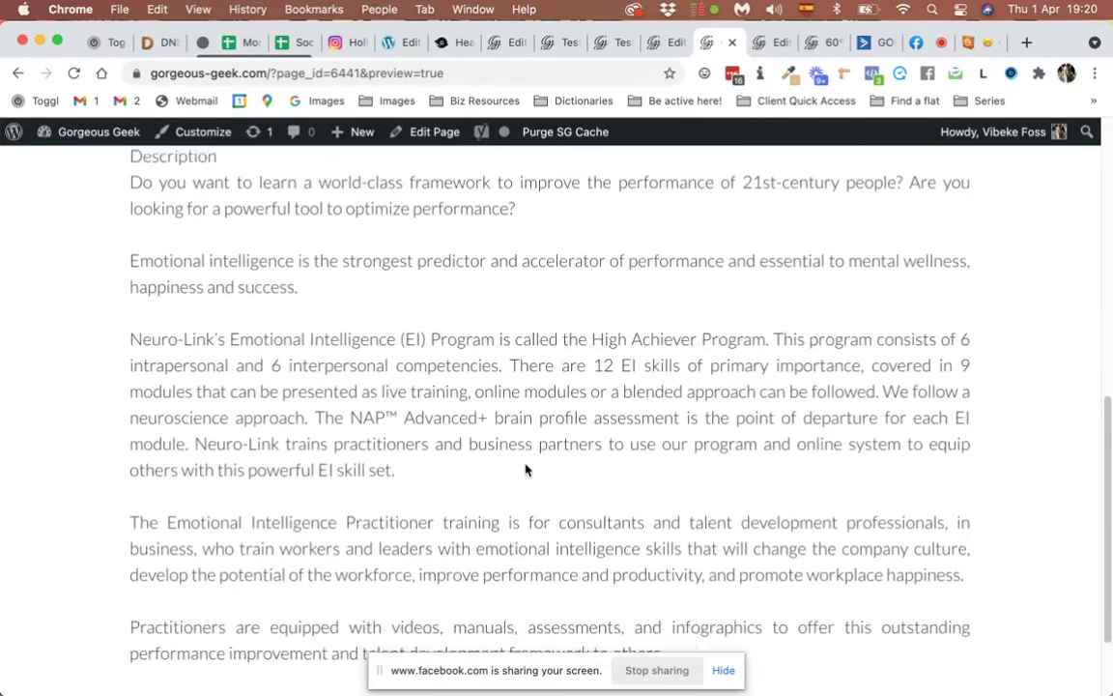
scroll(525, 465, up, 2)
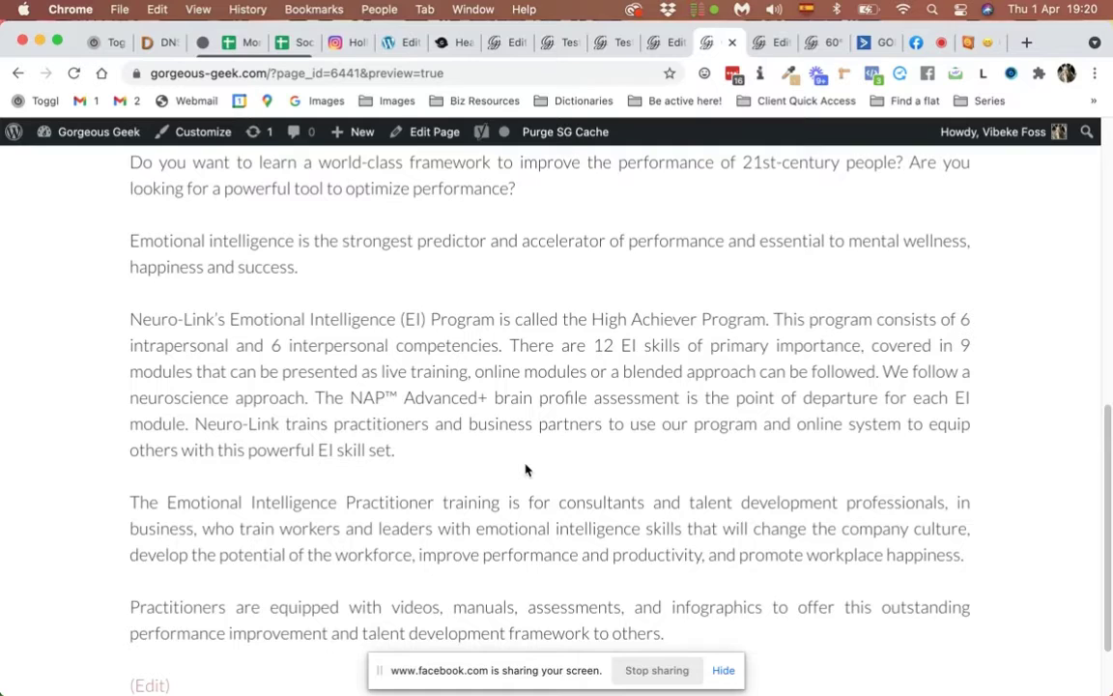
scroll(525, 469, up, 15)
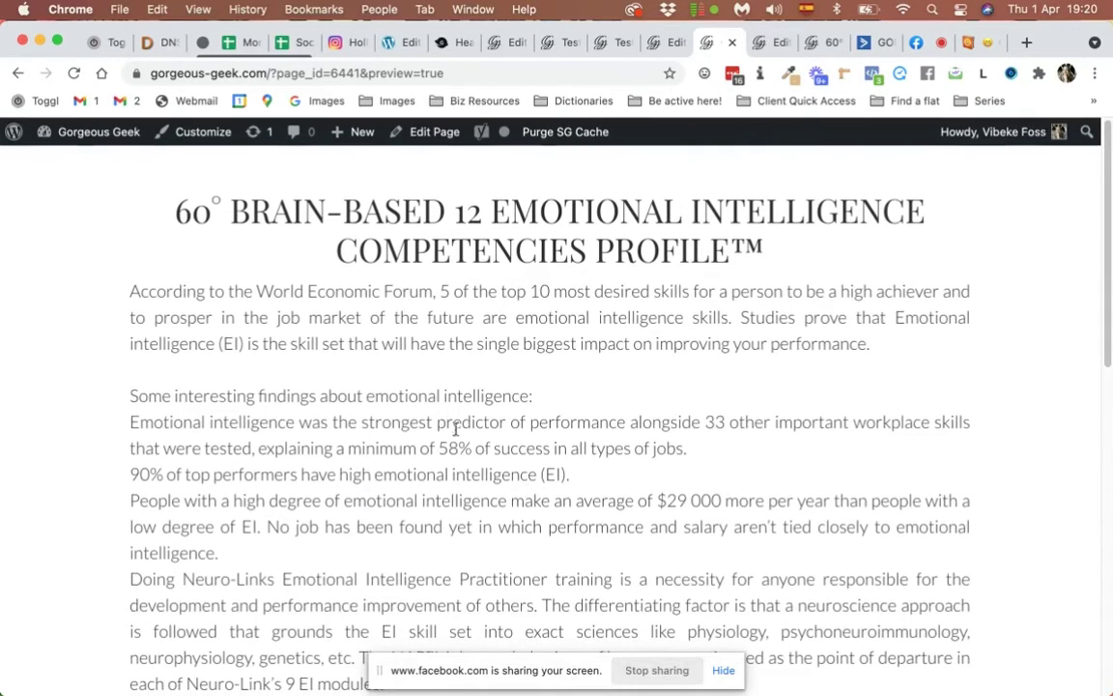
Open the rebuilt page's preview (page_id=6464) and highlight the figure 10 in the quote.
click(766, 44)
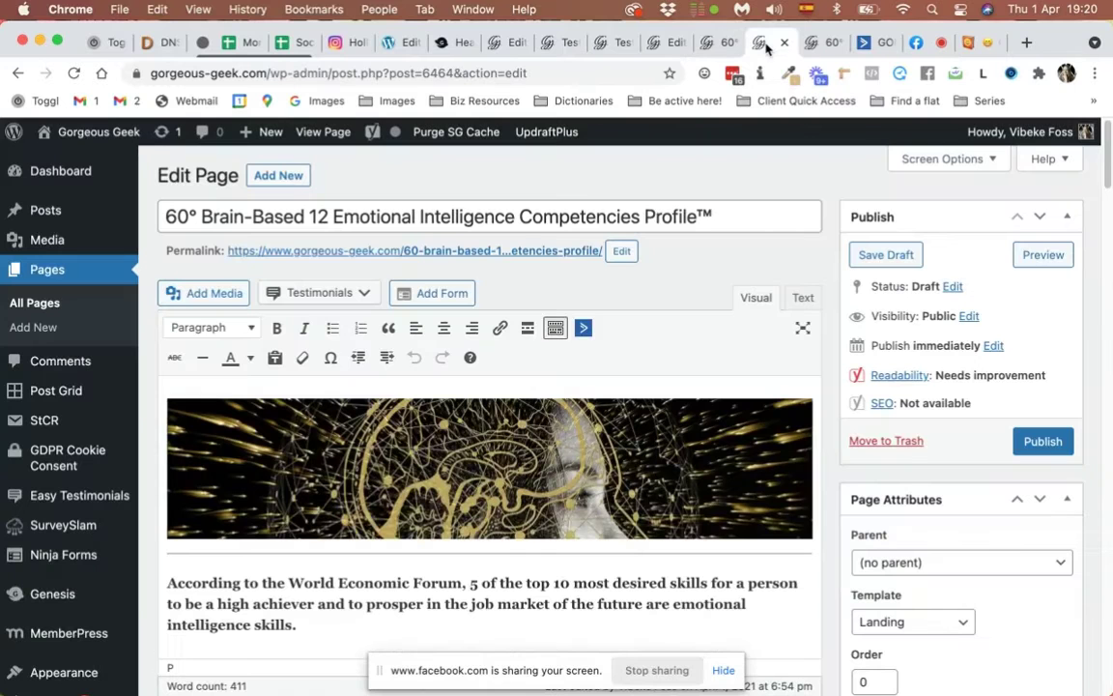
click(819, 43)
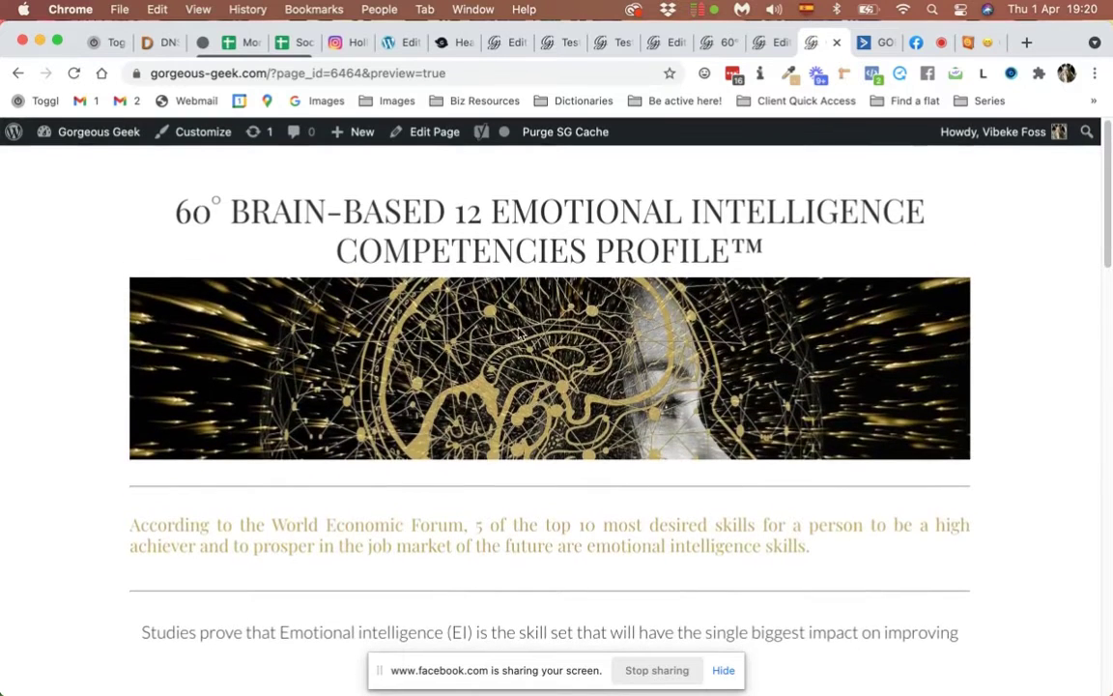
scroll(630, 445, down, 2)
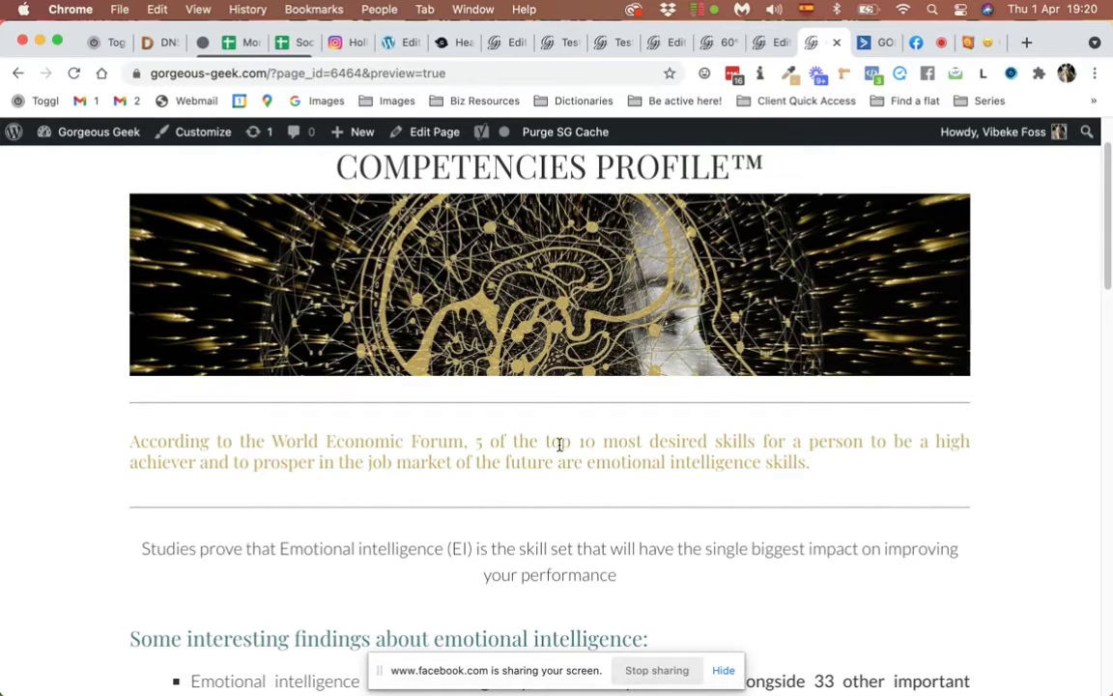
double_click(586, 441)
click(578, 441)
Scroll down to the findings heading and highlight its word 'about'.
scroll(577, 442, down, 1)
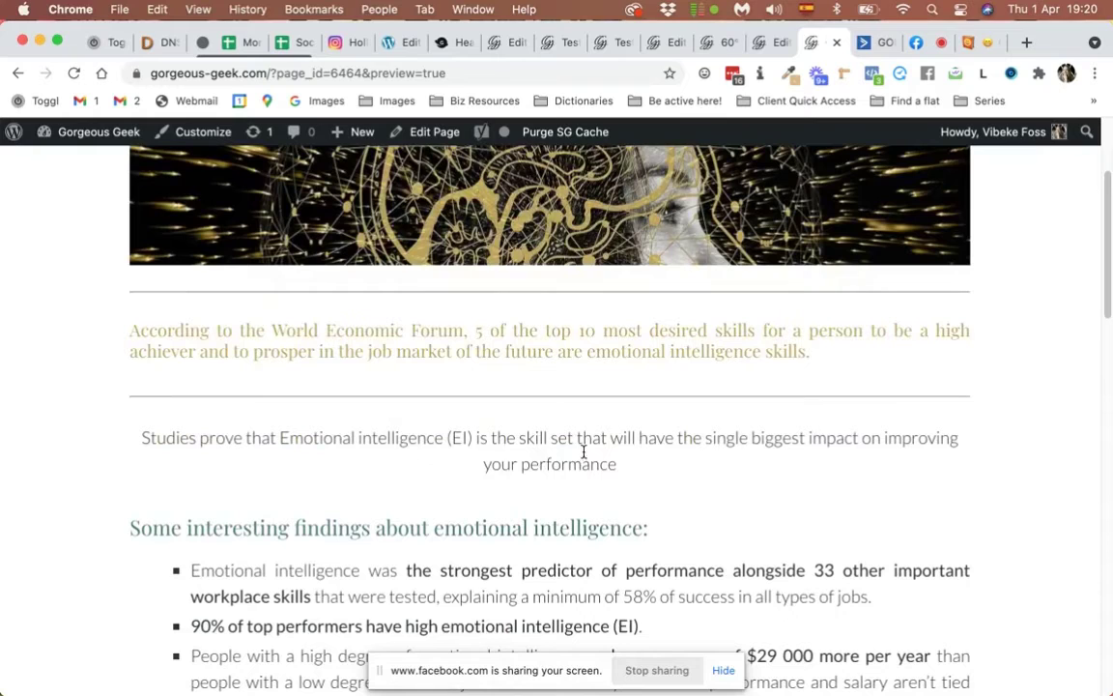
scroll(558, 468, down, 1)
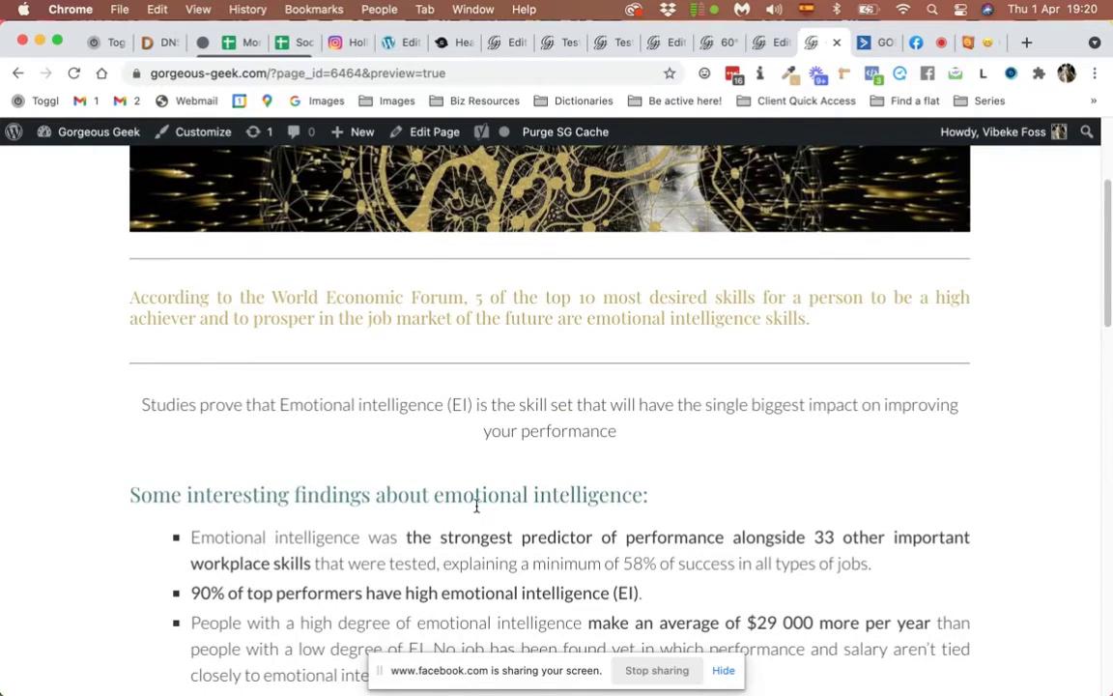
scroll(475, 505, down, 5)
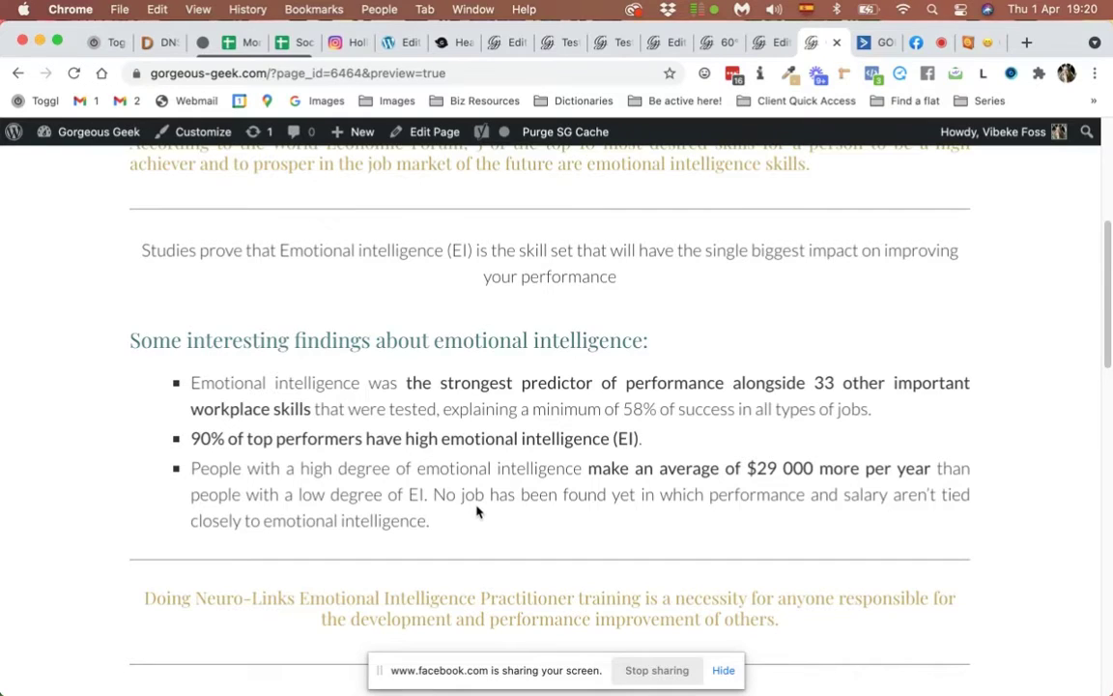
double_click(421, 341)
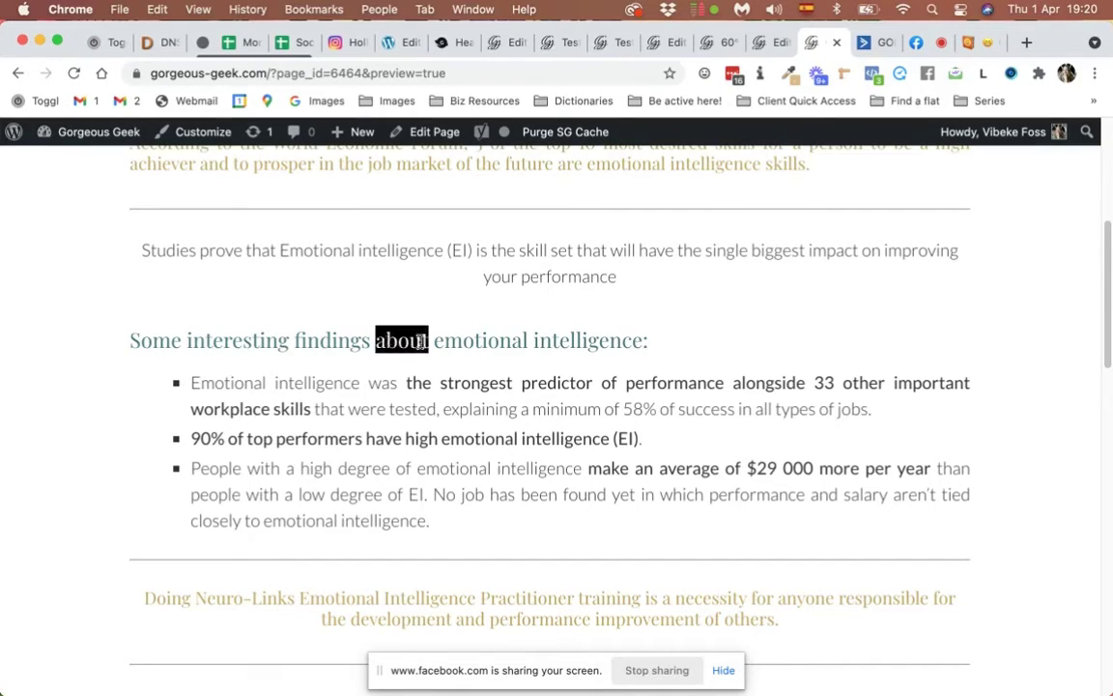
click(421, 341)
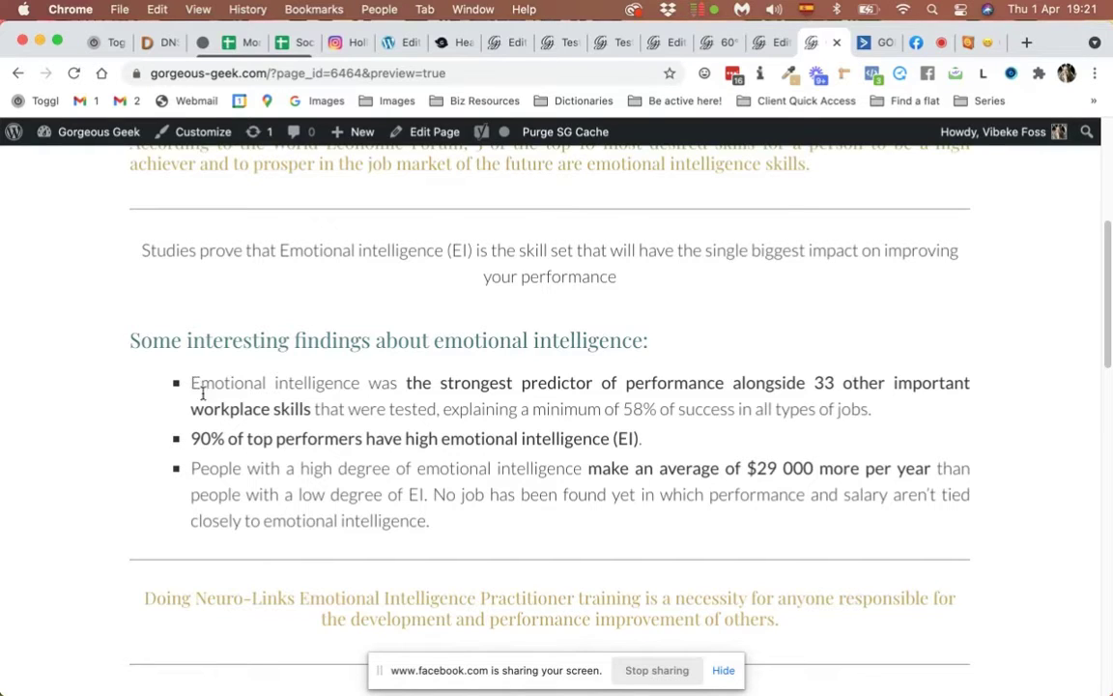
scroll(286, 487, down, 2)
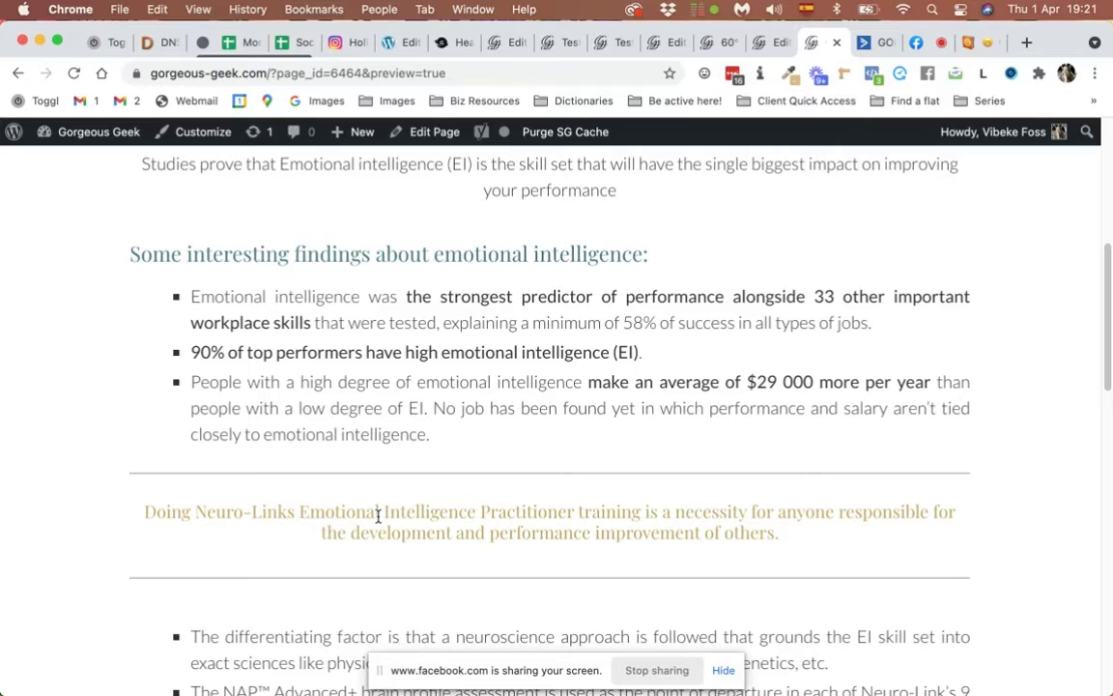
Scroll through the original preview's plain findings and statistics paragraphs.
click(712, 45)
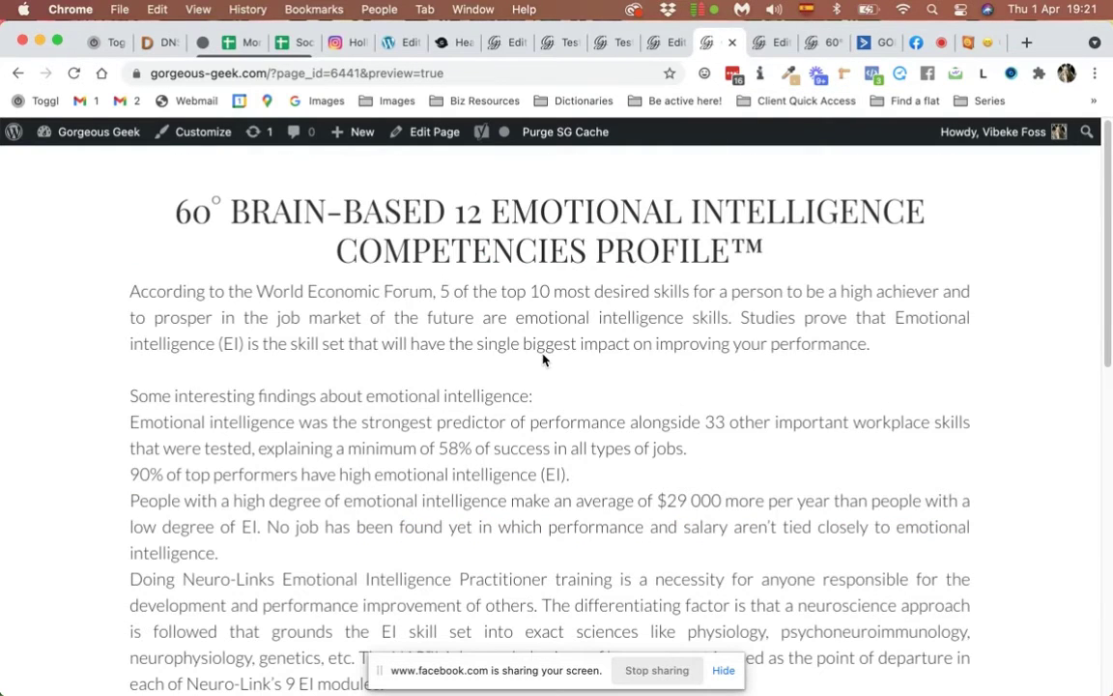
scroll(541, 359, down, 2)
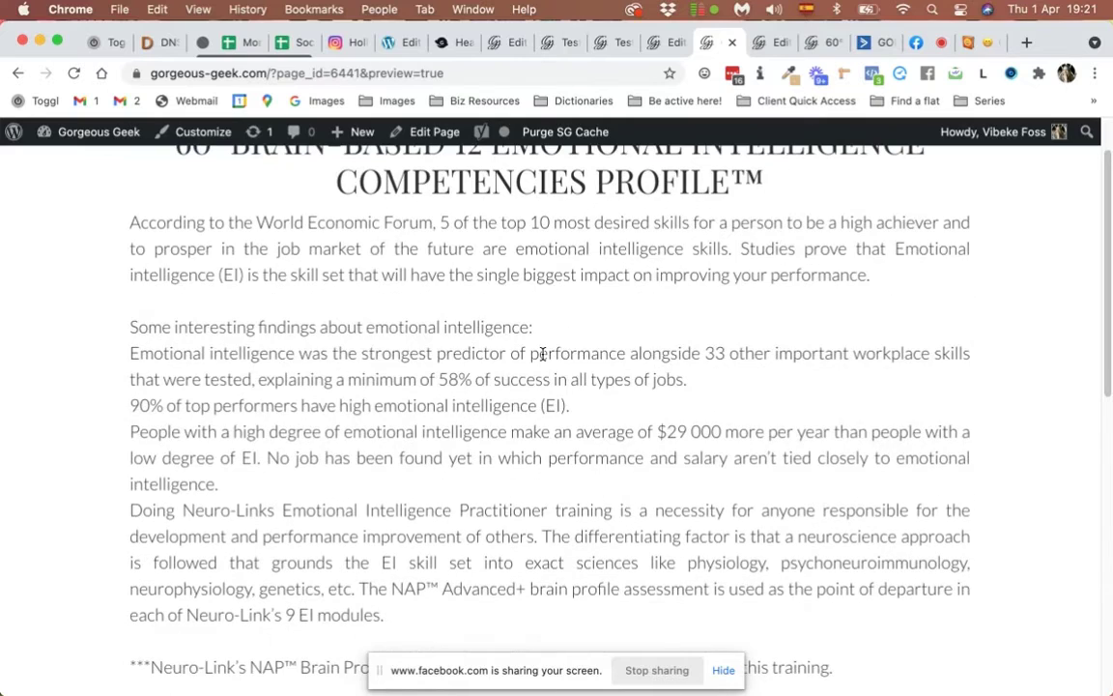
scroll(542, 355, down, 1)
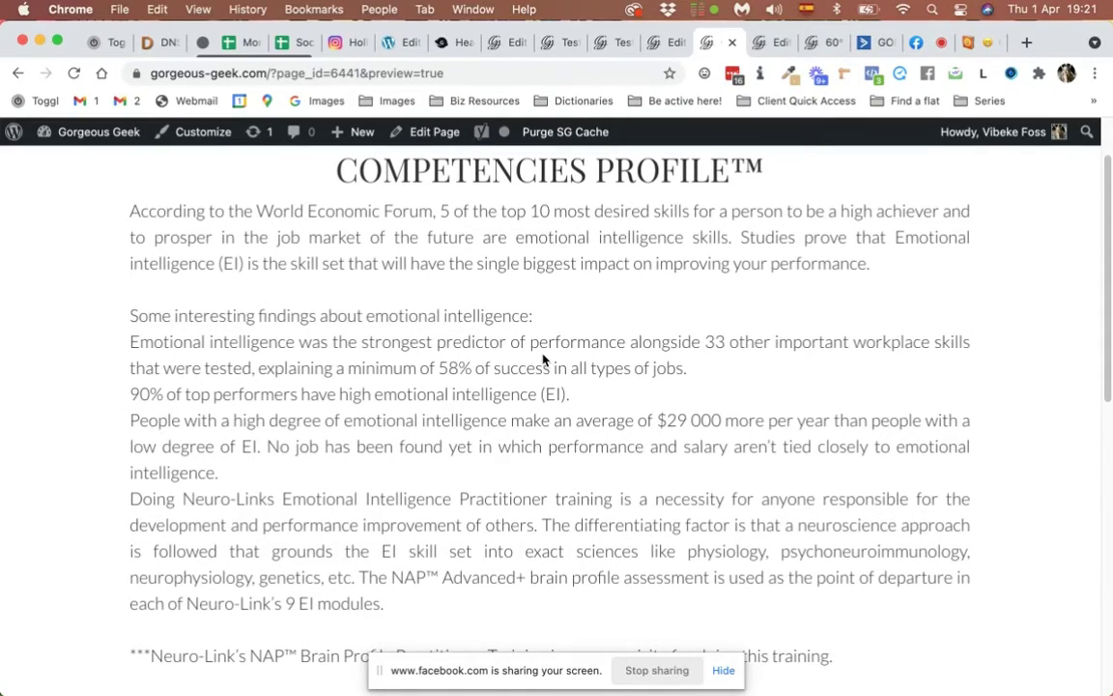
scroll(543, 357, down, 2)
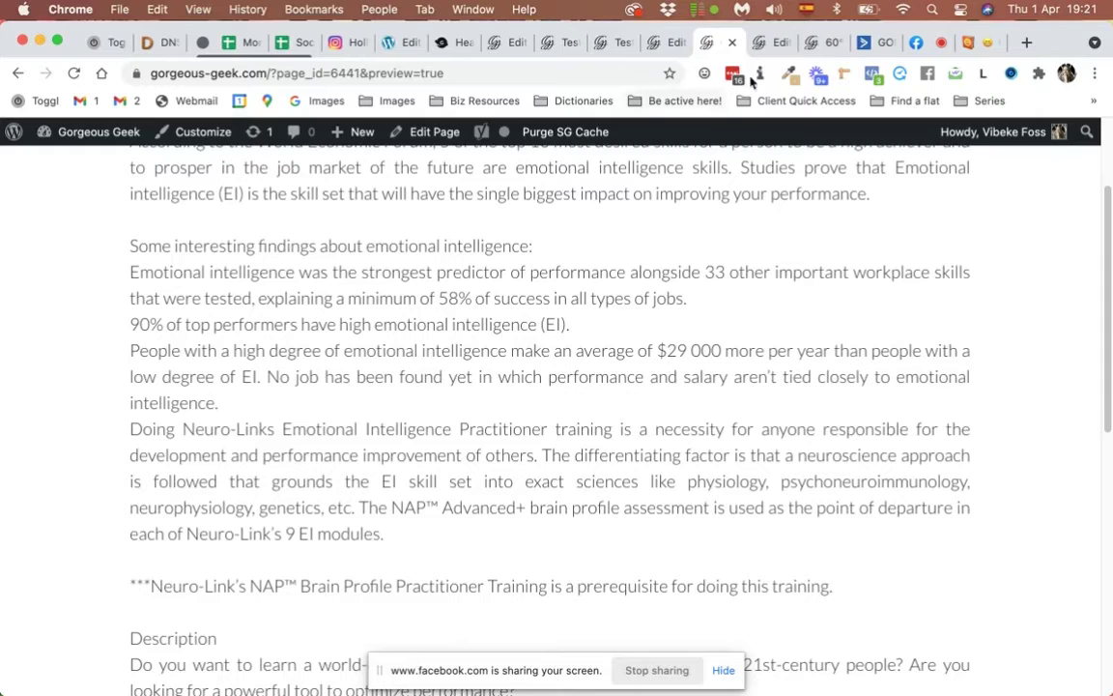
Switch to the page_id=6464 preview and highlight 'Practitioner' in the gold quote.
click(816, 42)
scroll(627, 399, down, 1)
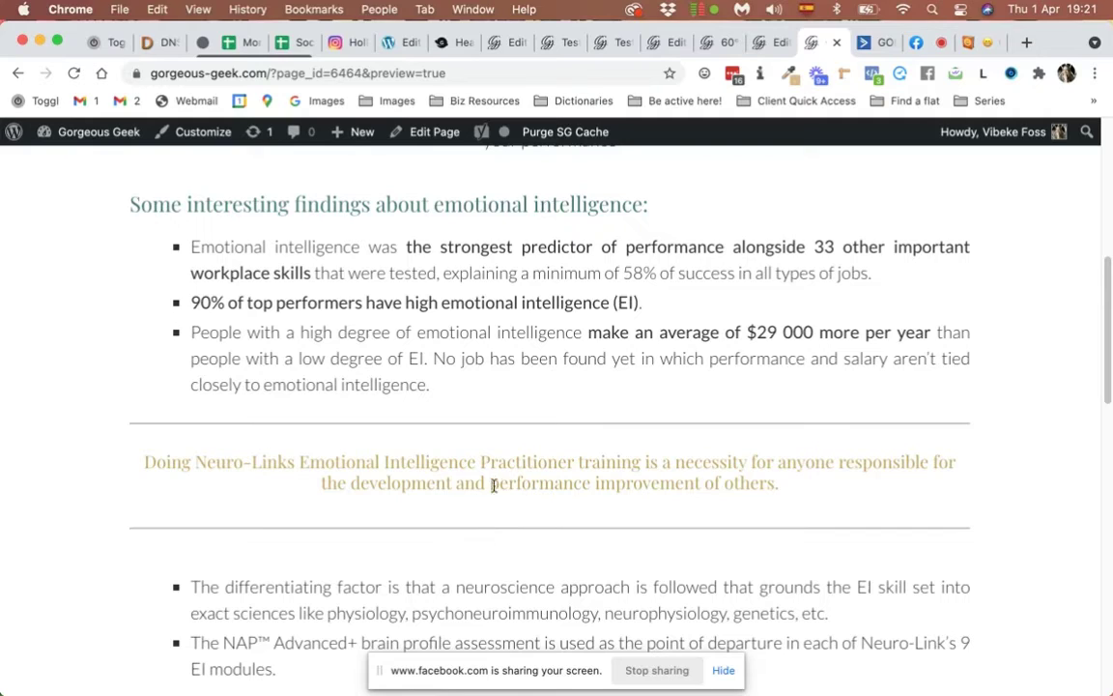
double_click(531, 459)
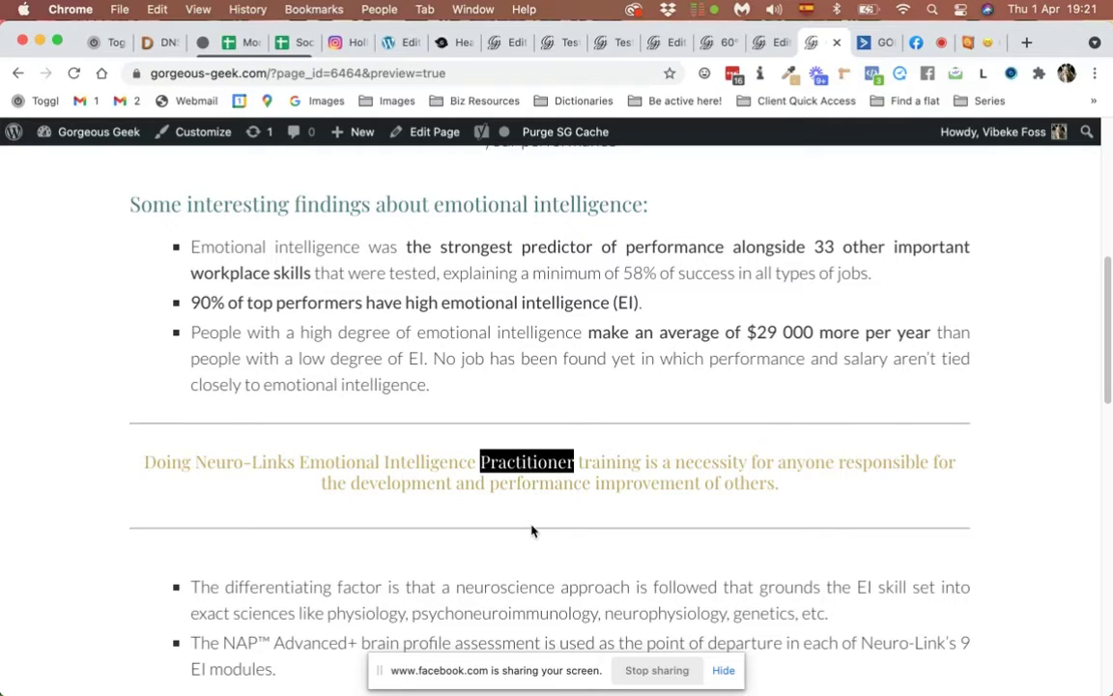
Highlight 'Training' in the italic line, then scroll down to the Description section.
scroll(530, 531, down, 5)
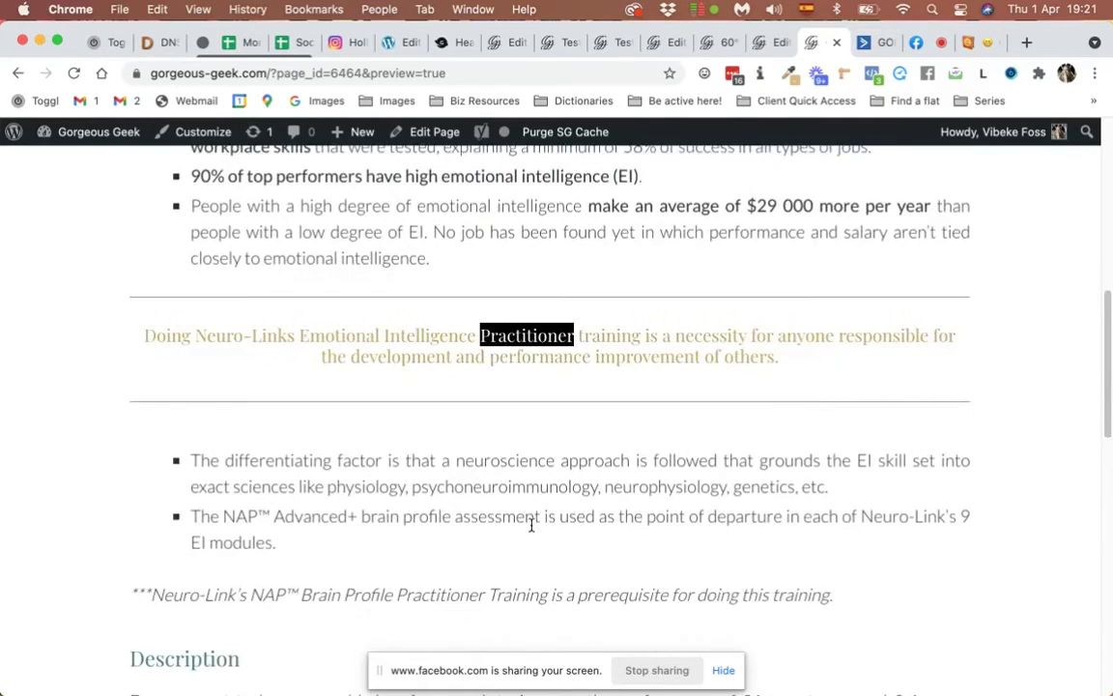
double_click(517, 485)
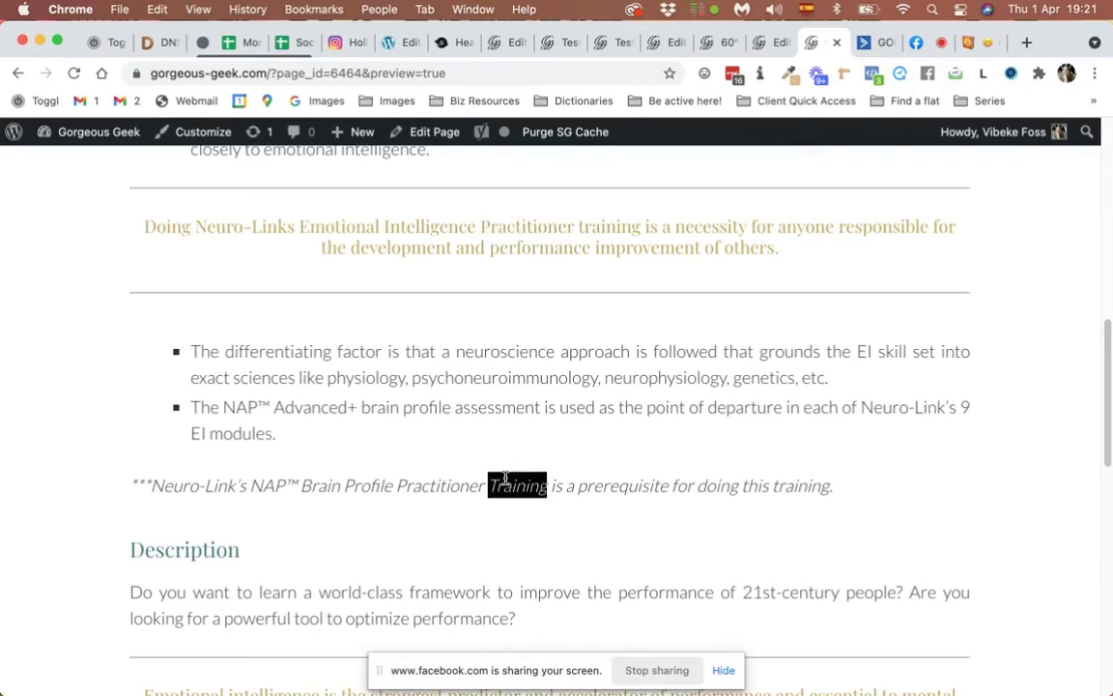
click(520, 513)
scroll(536, 484, down, 1)
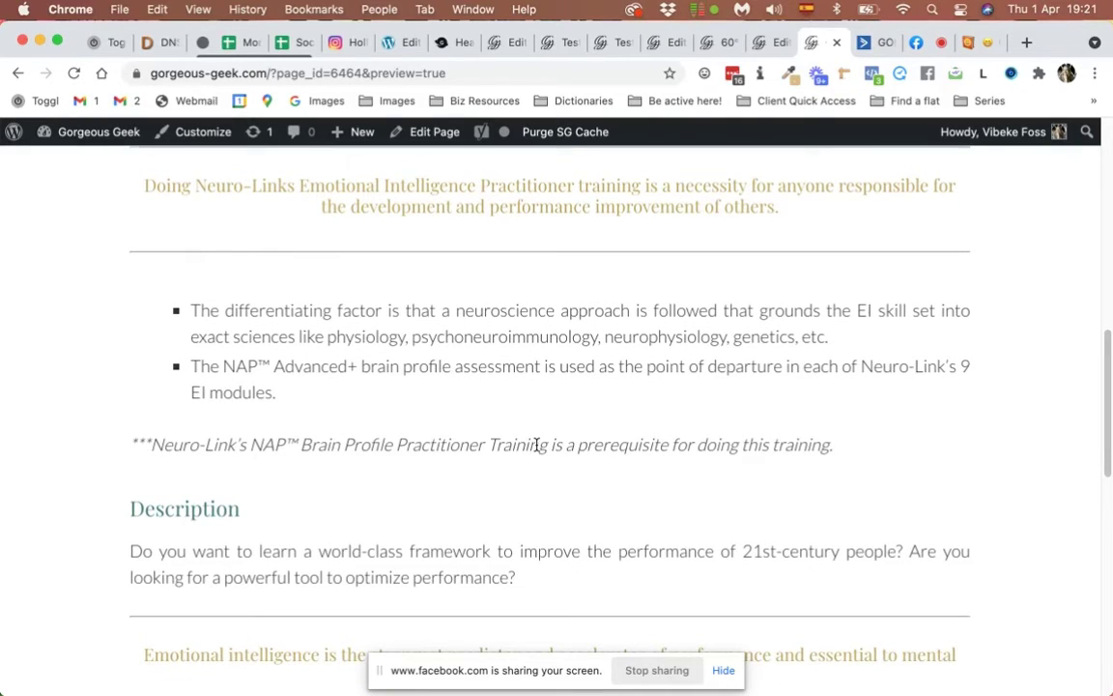
scroll(536, 445, down, 1)
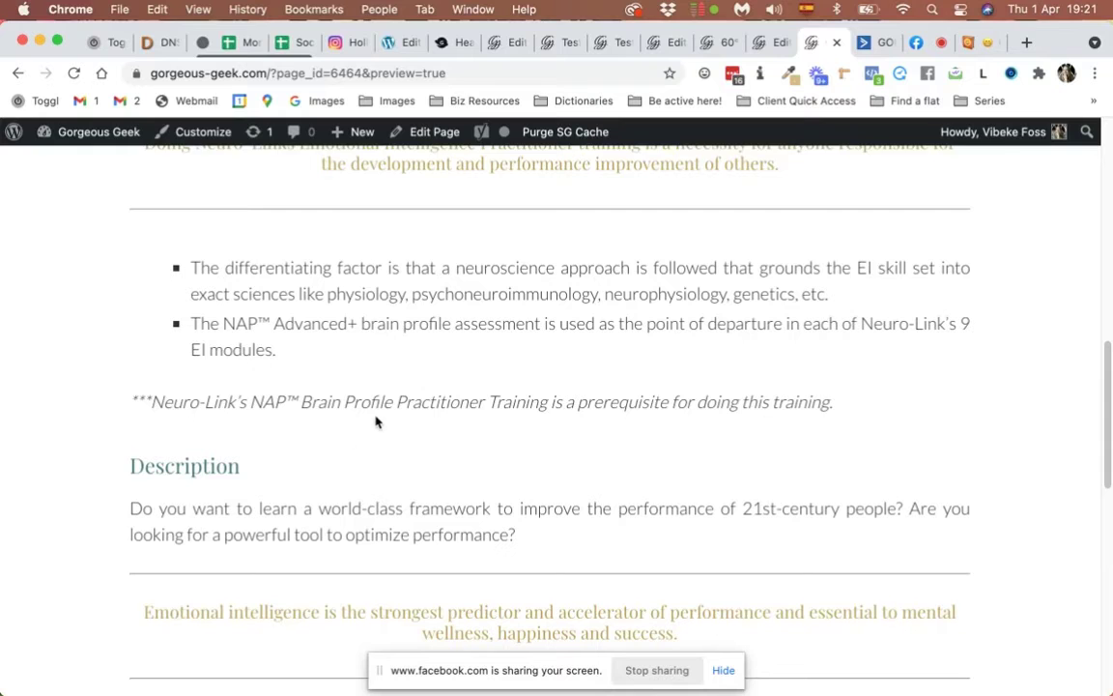
scroll(377, 421, down, 3)
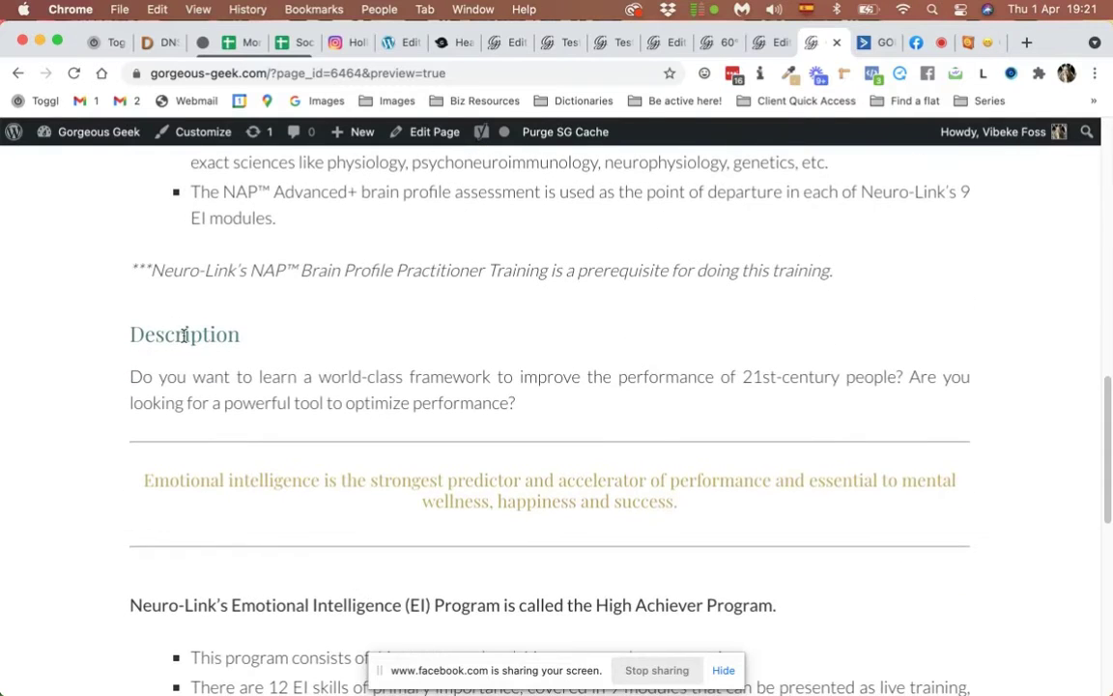
scroll(309, 370, down, 1)
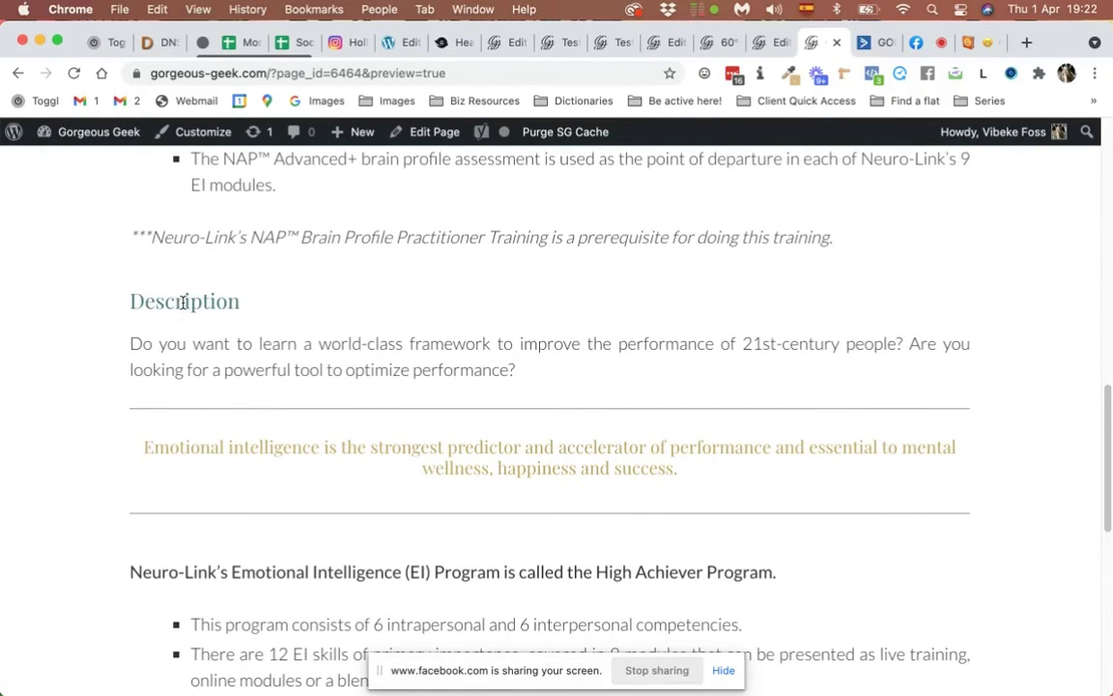
scroll(183, 303, up, 10)
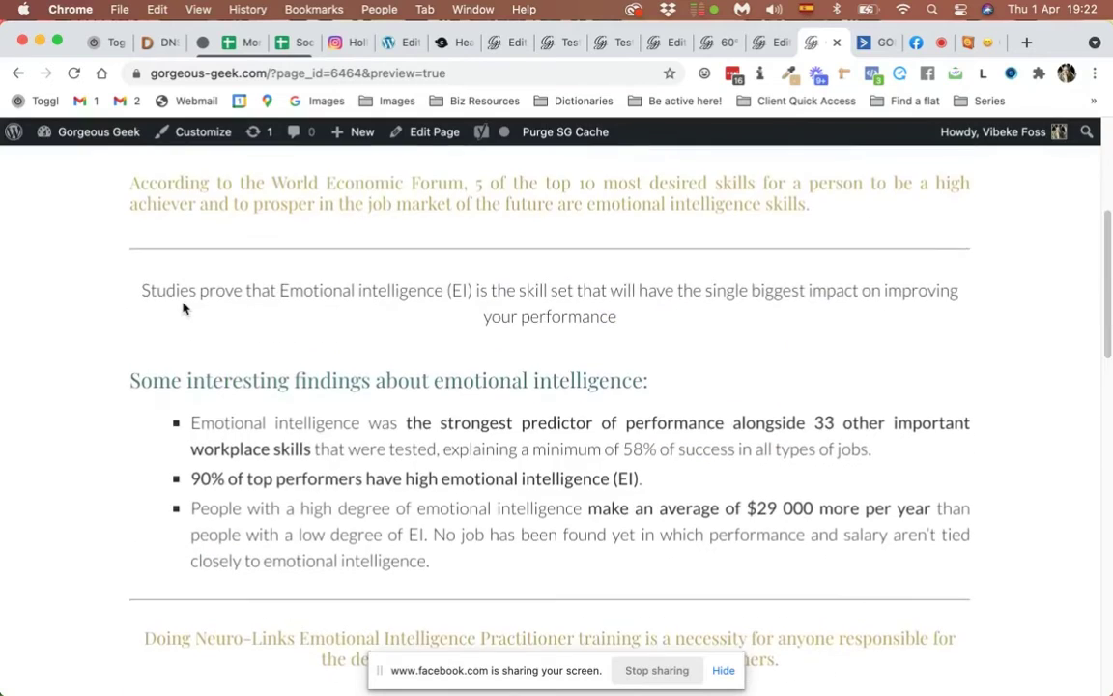
scroll(183, 307, down, 10)
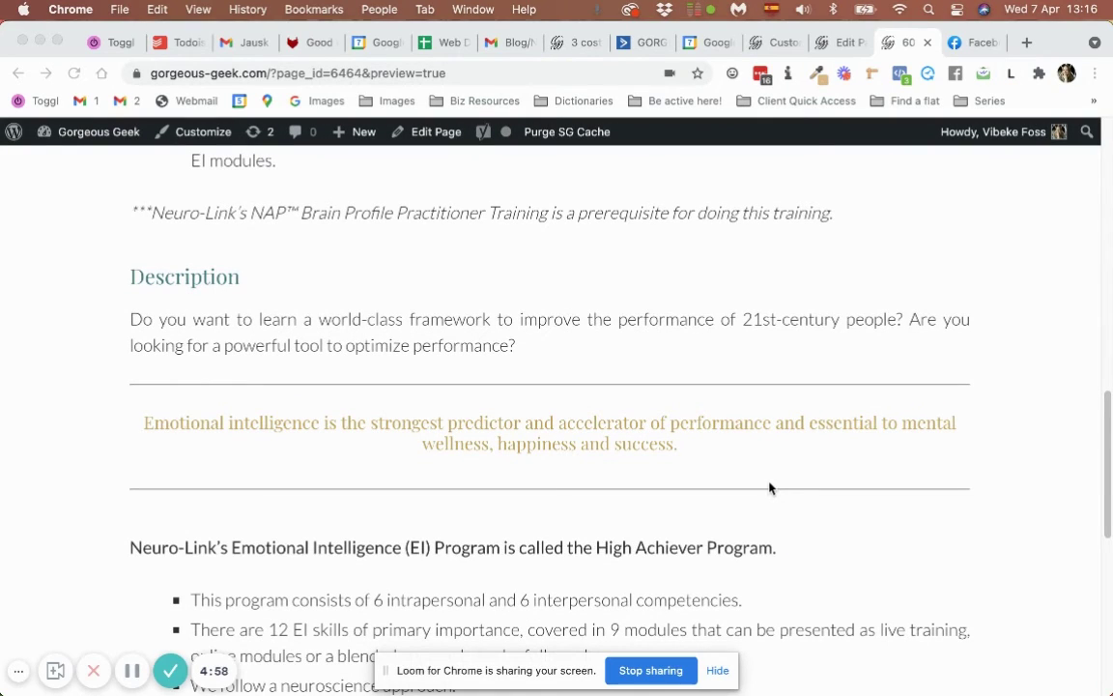
scroll(769, 488, down, 1)
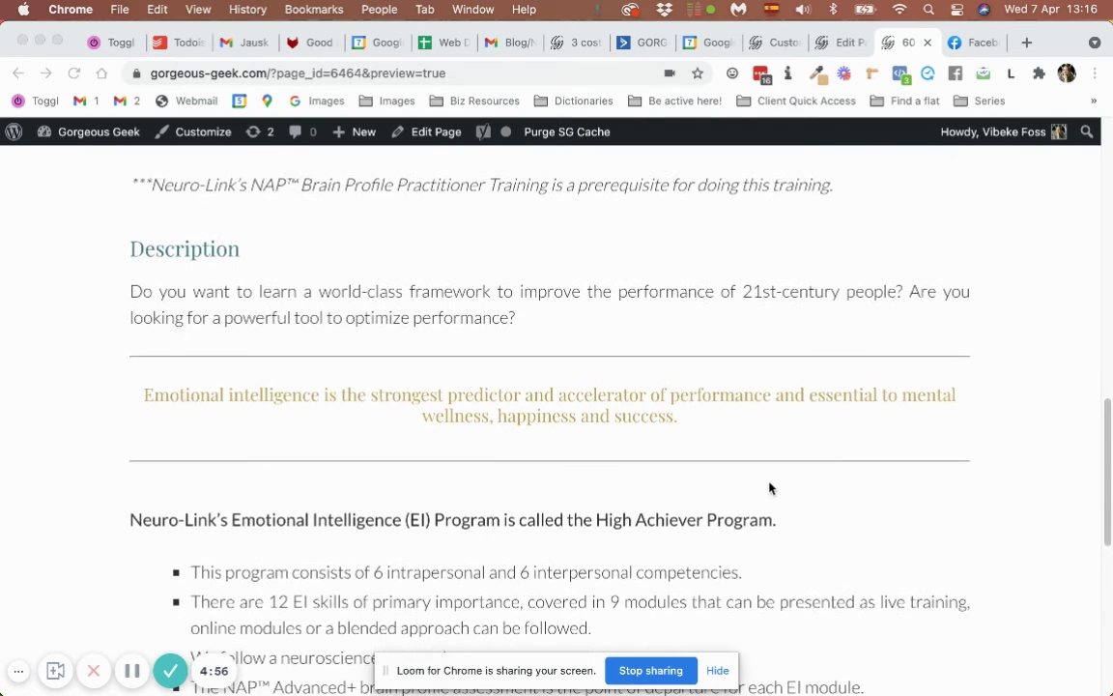
scroll(769, 488, down, 3)
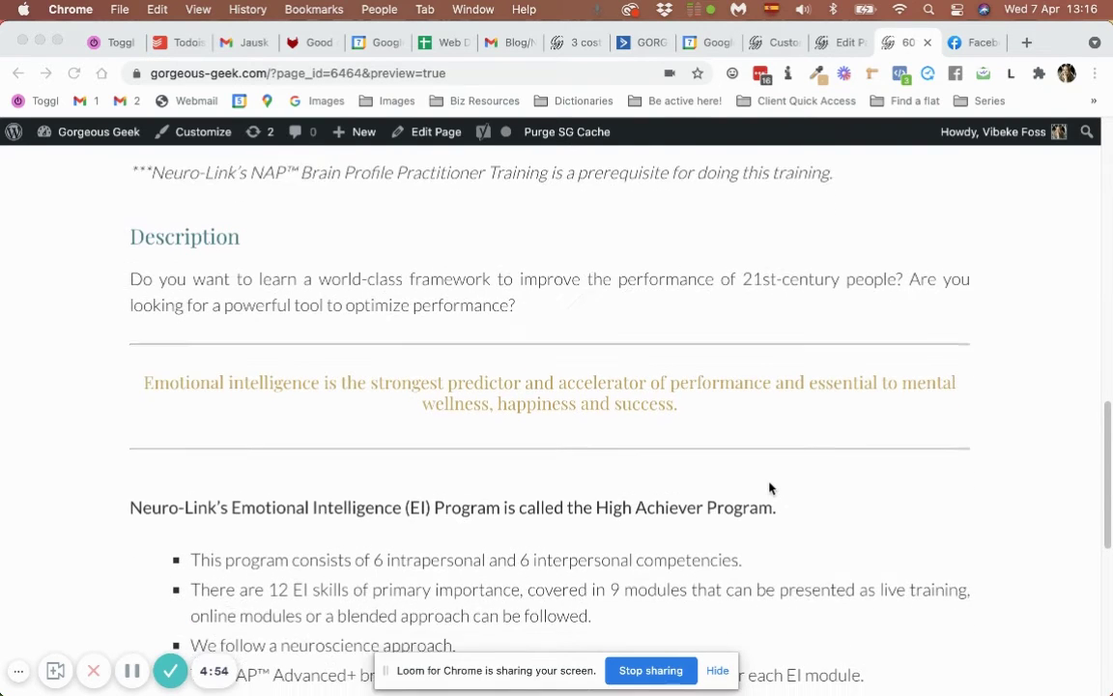
scroll(769, 488, down, 2)
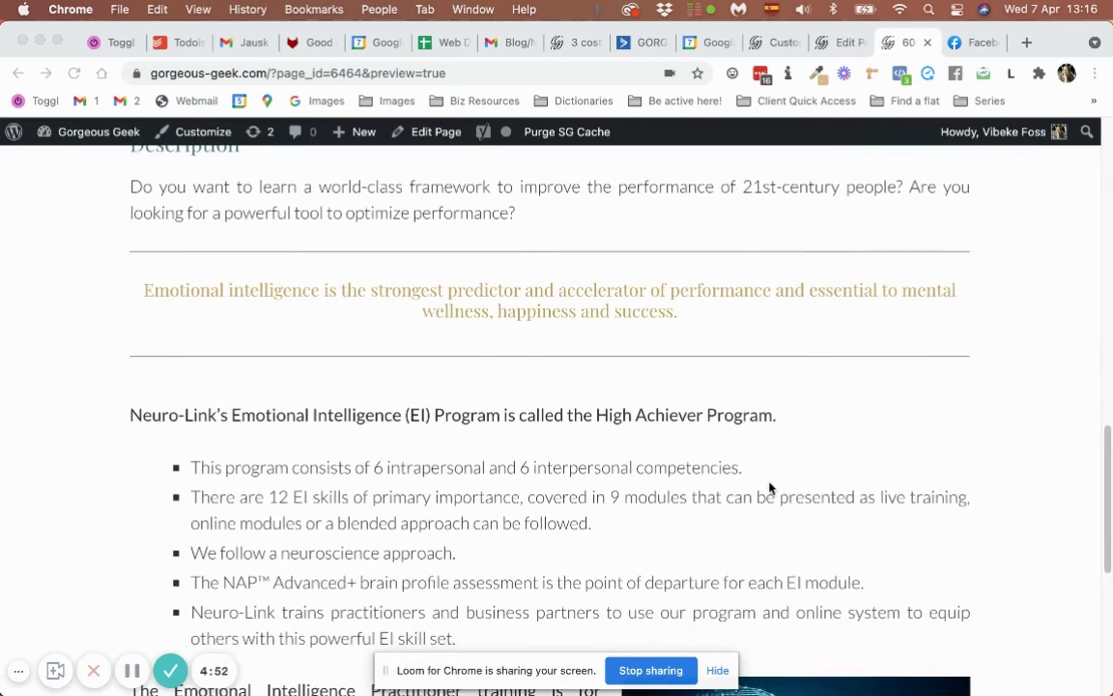
scroll(769, 488, down, 2)
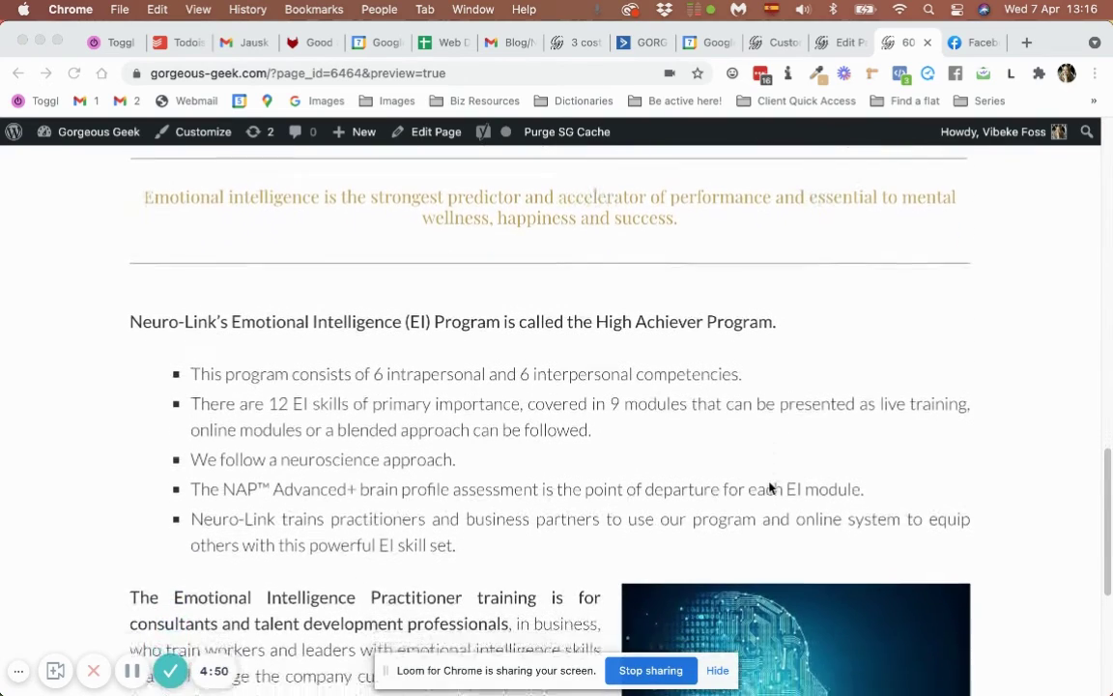
scroll(769, 488, down, 1)
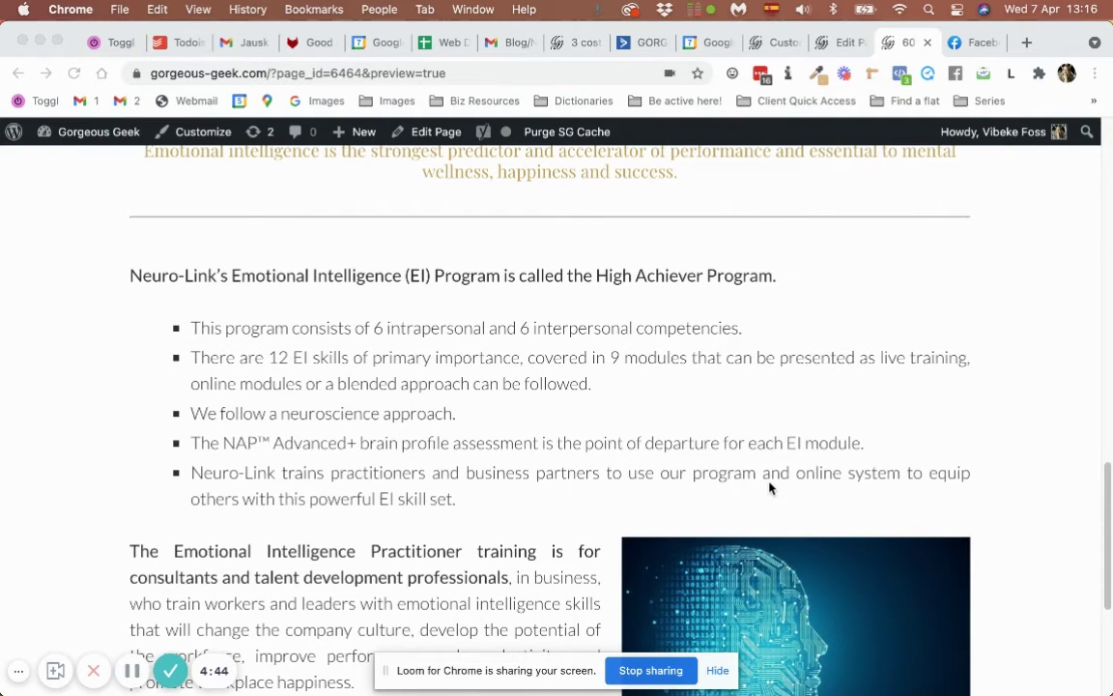
scroll(769, 488, down, 1)
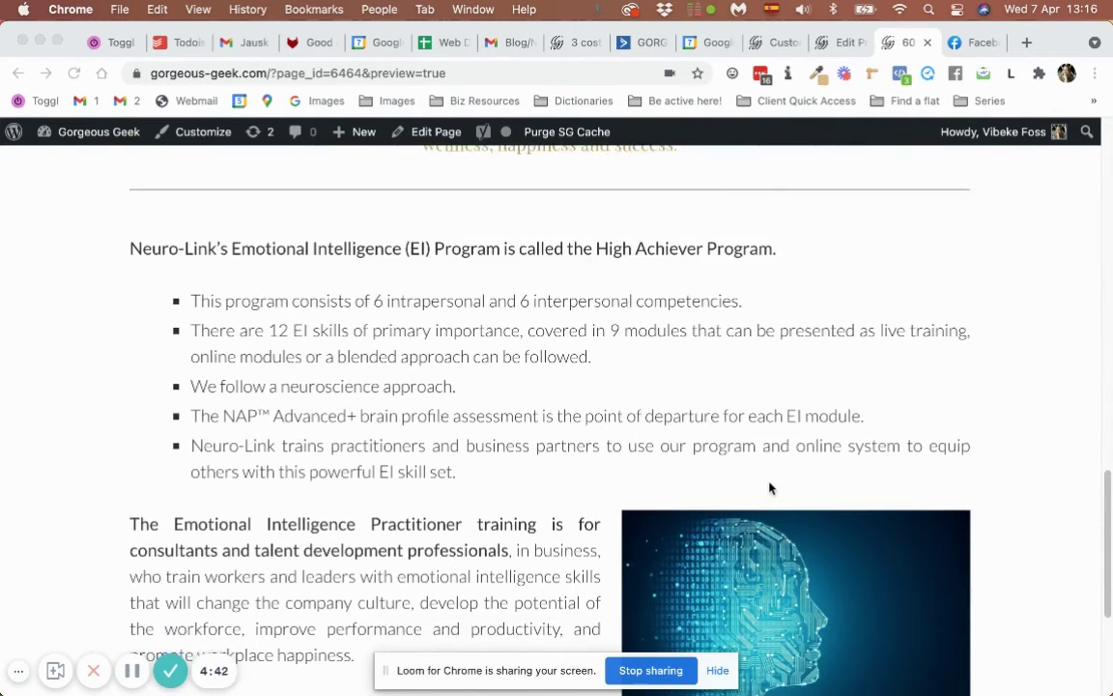
scroll(769, 488, down, 1)
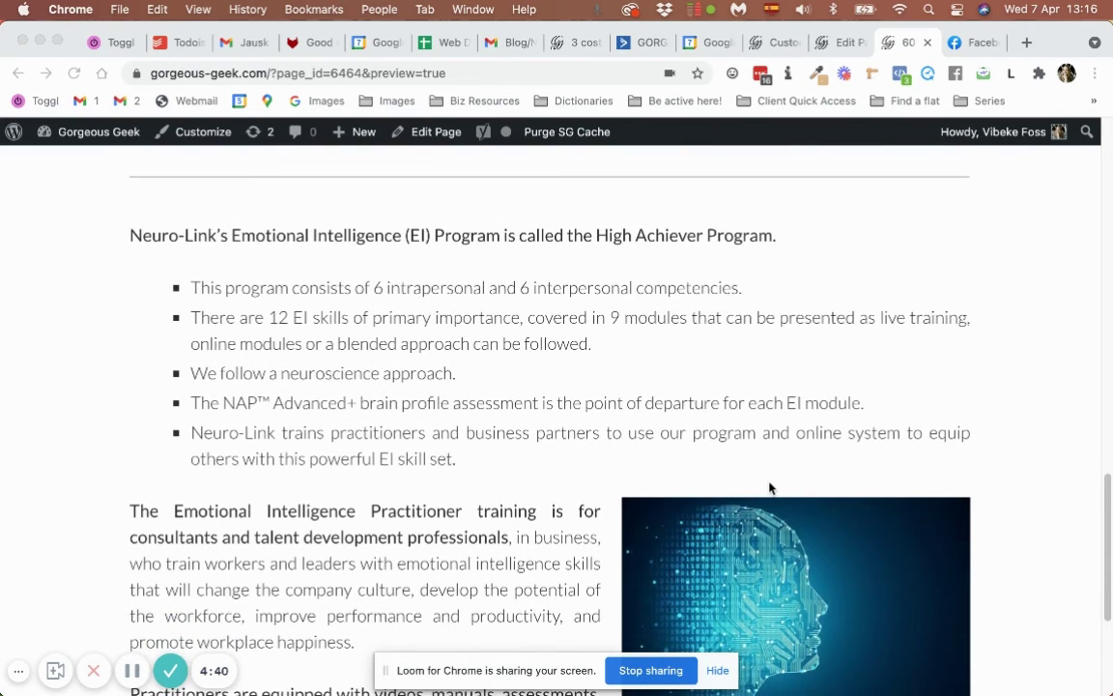
scroll(769, 488, down, 2)
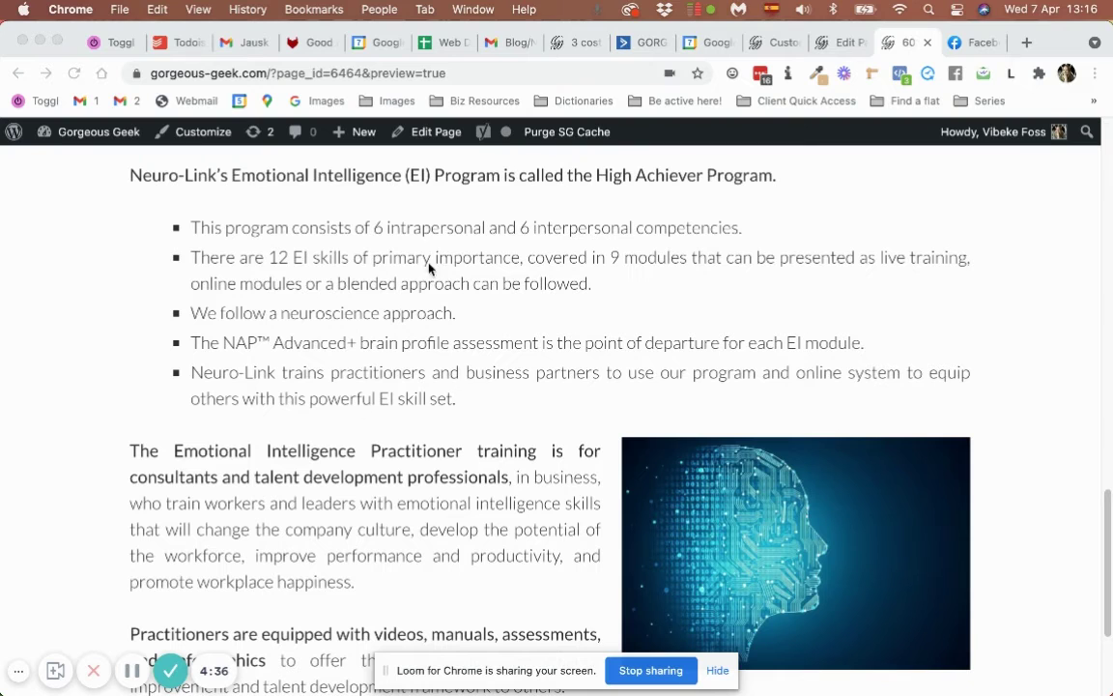
scroll(355, 487, down, 1)
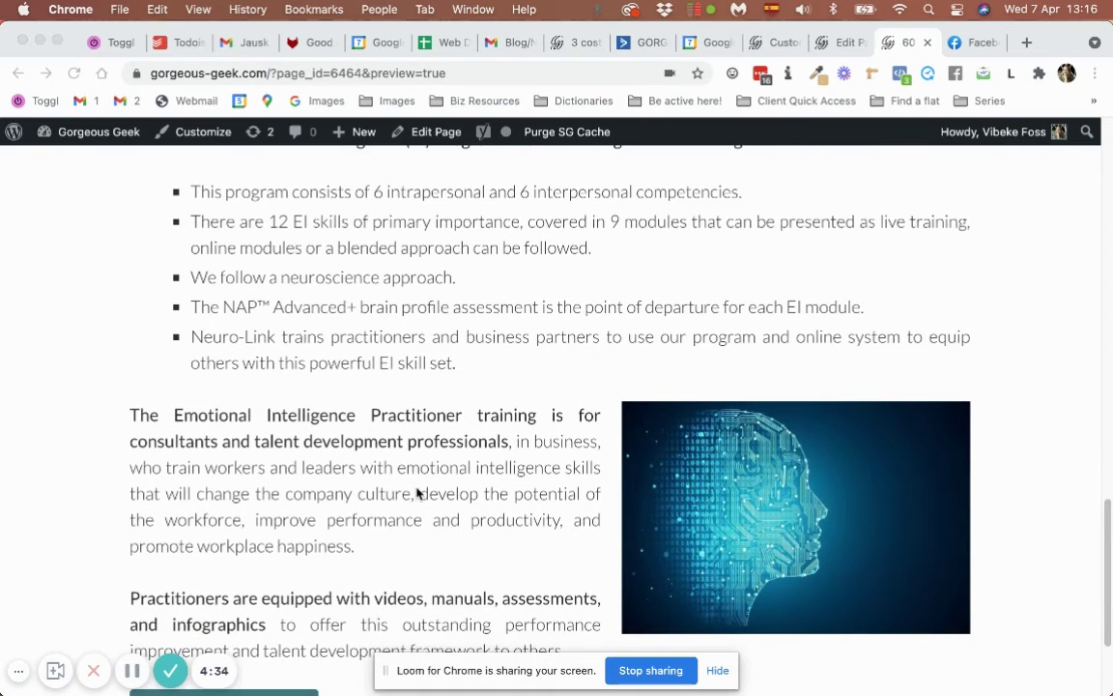
scroll(442, 499, up, 5)
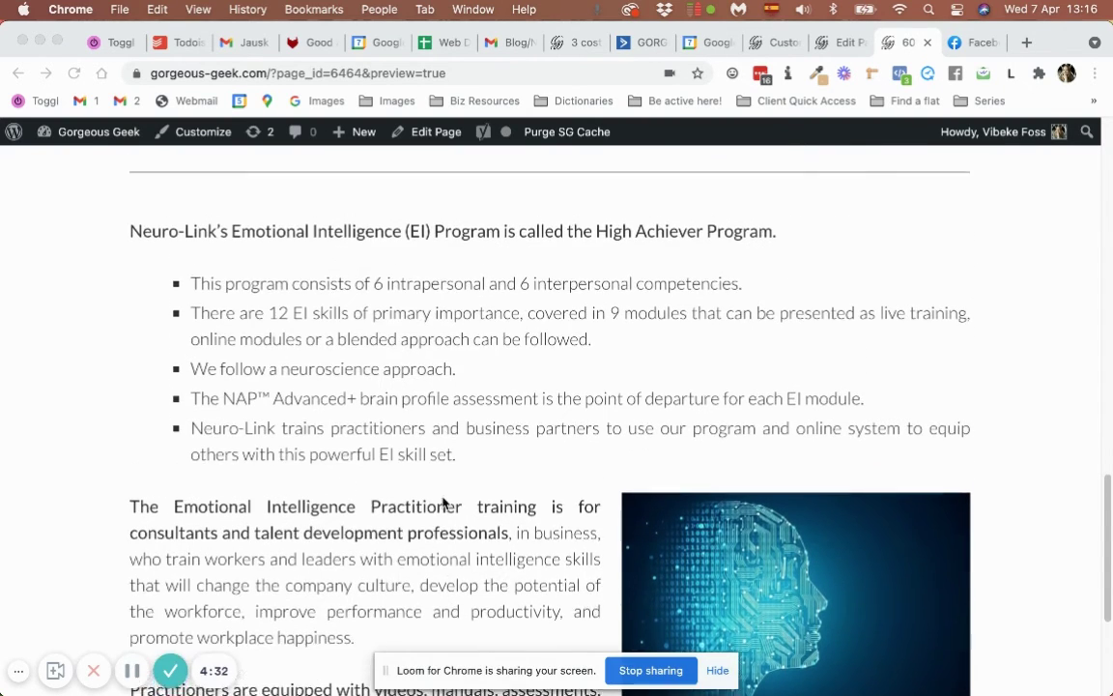
scroll(571, 257, up, 1)
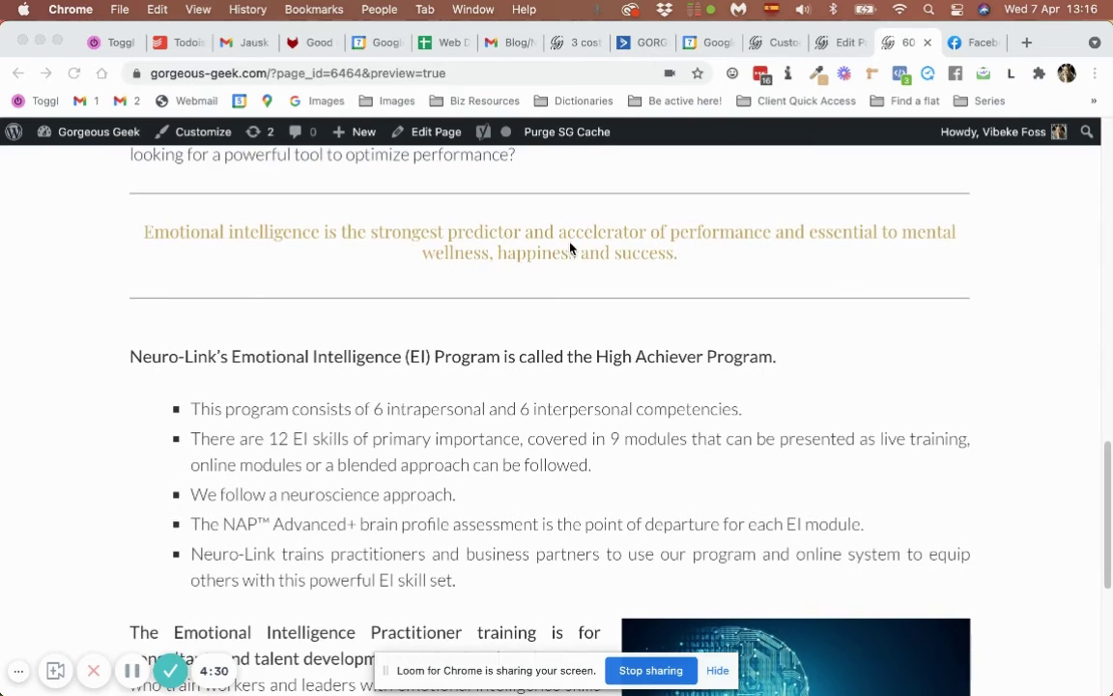
scroll(571, 255, down, 8)
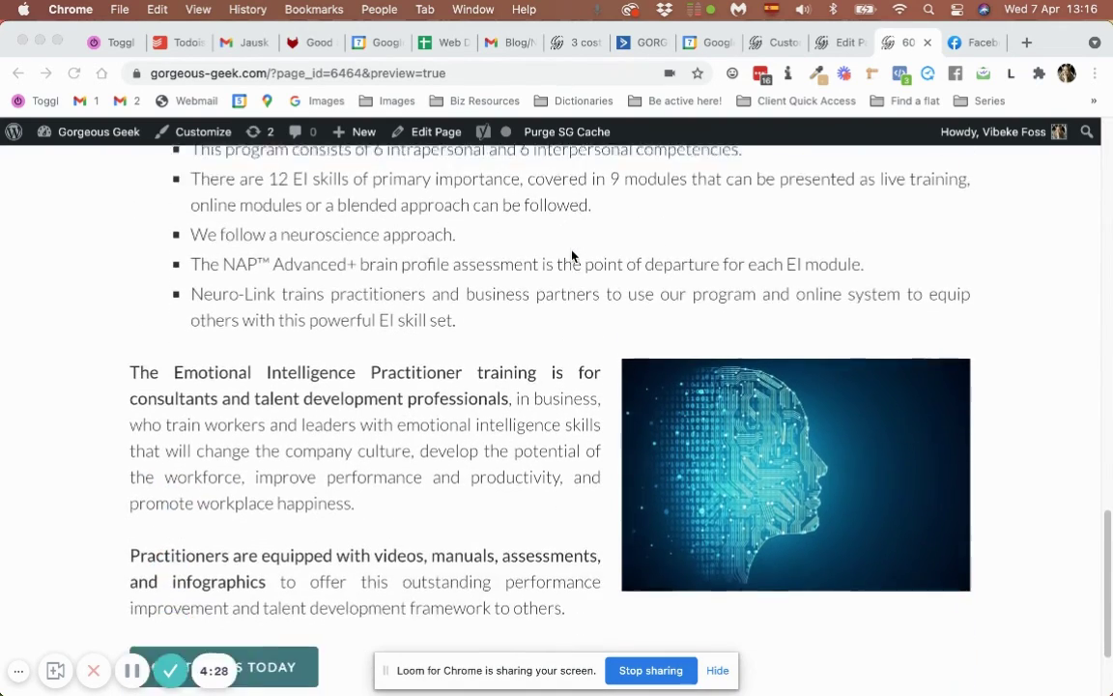
scroll(571, 255, down, 1)
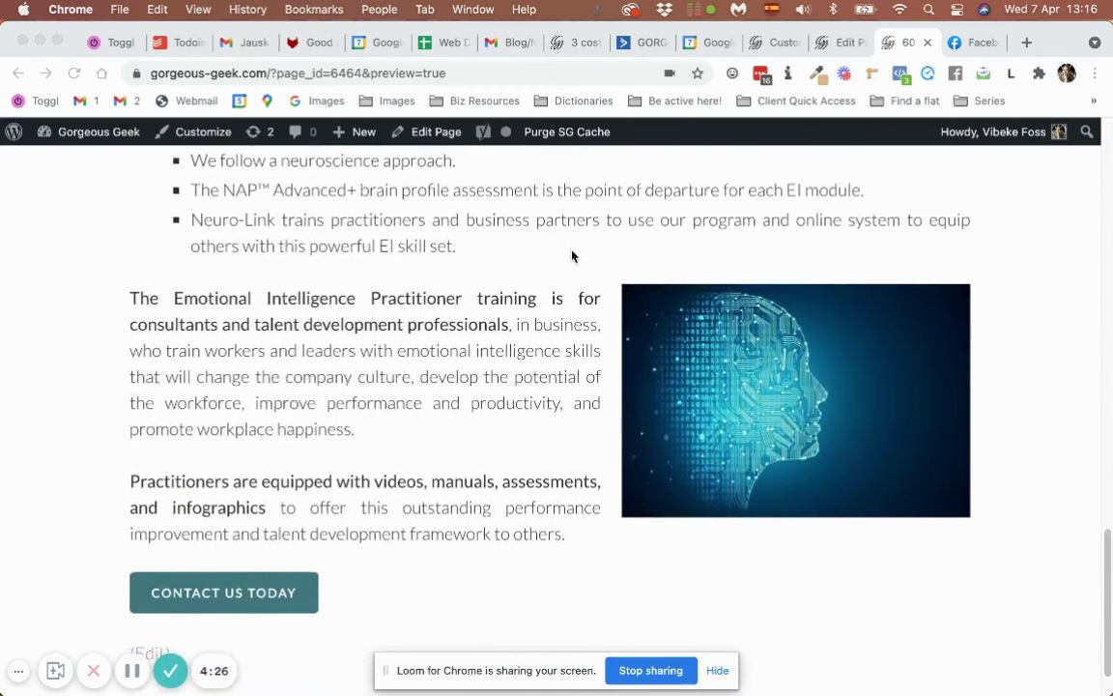
scroll(571, 255, down, 2)
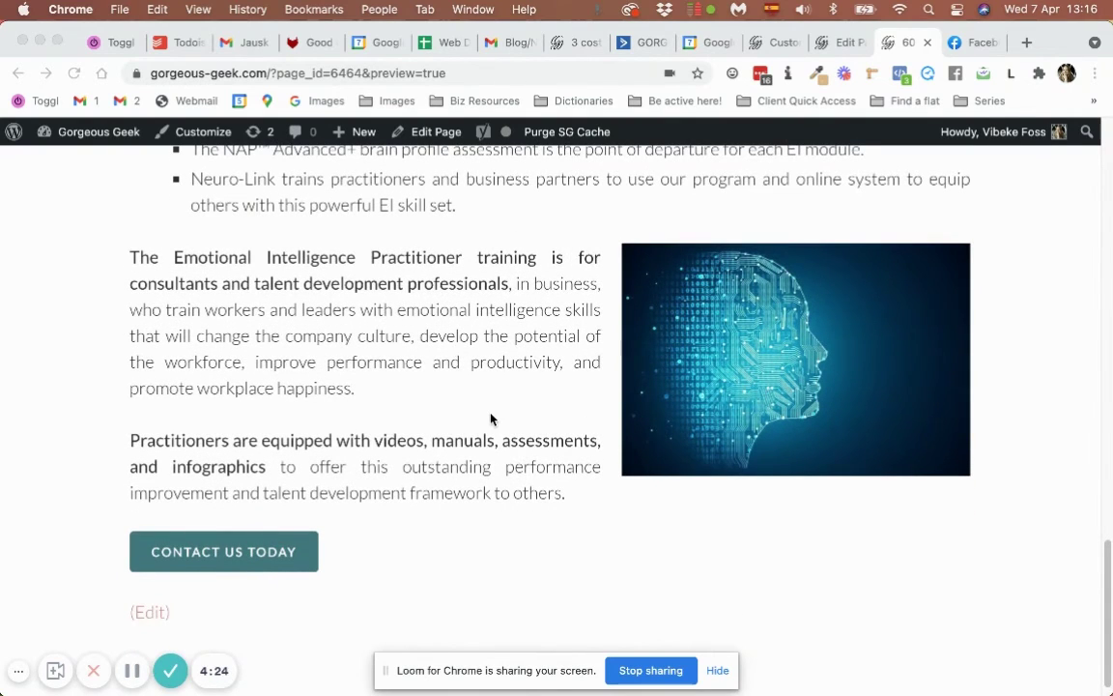
scroll(489, 400, down, 1)
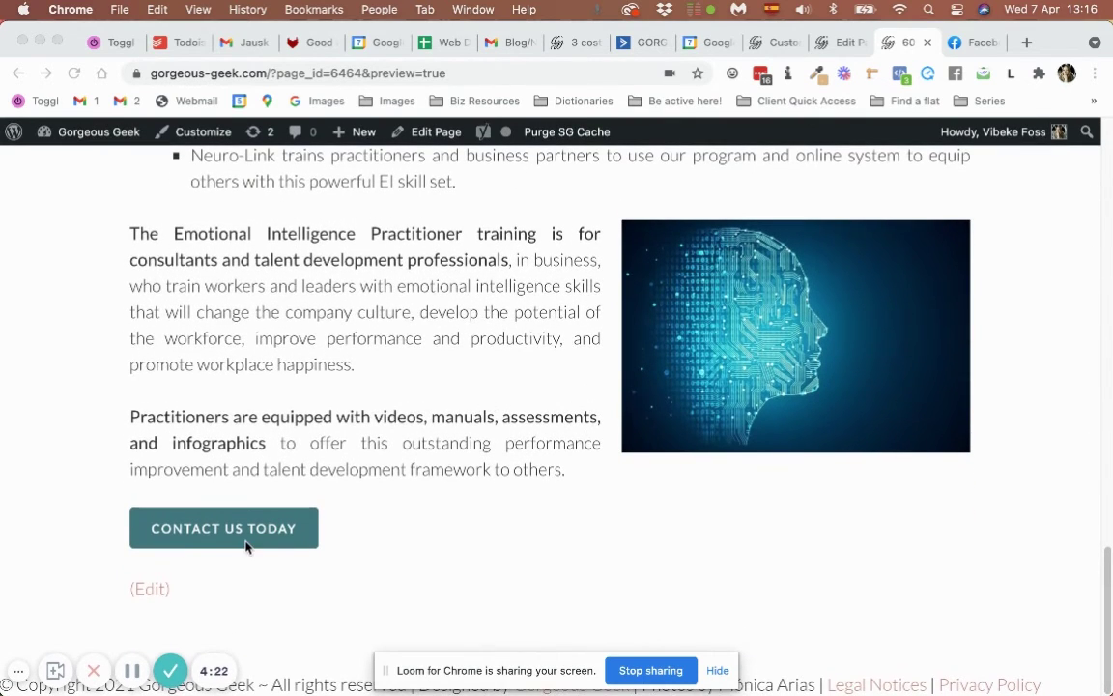
click(343, 541)
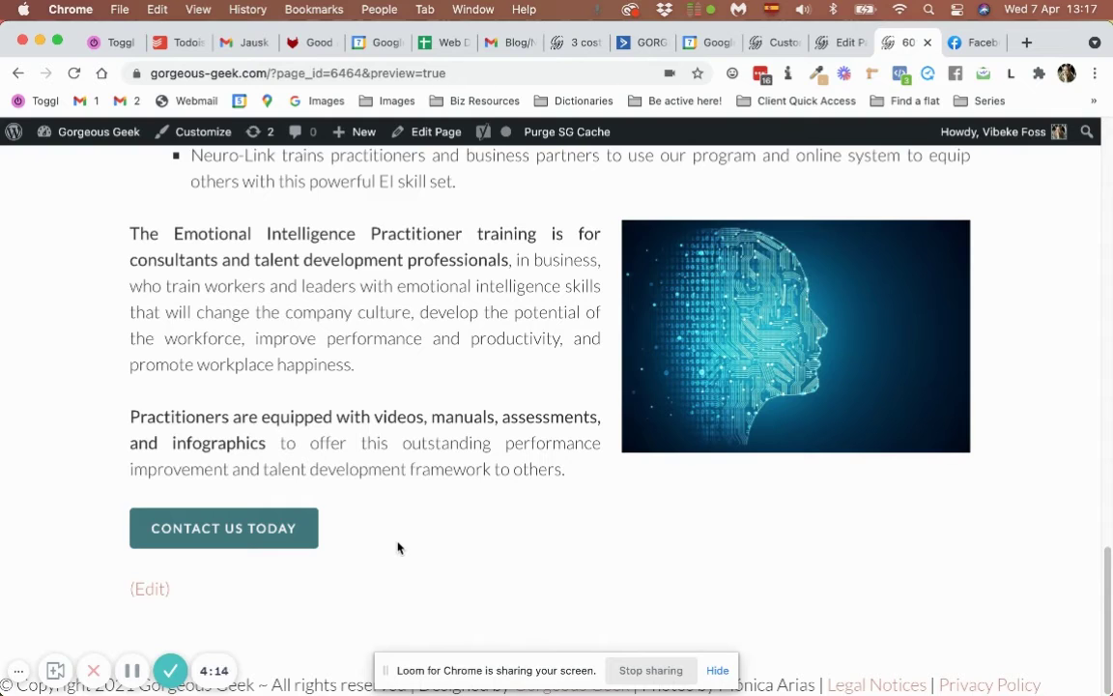
In the page editor, insert a blank line below the Practitioners paragraph, above the button code.
click(838, 43)
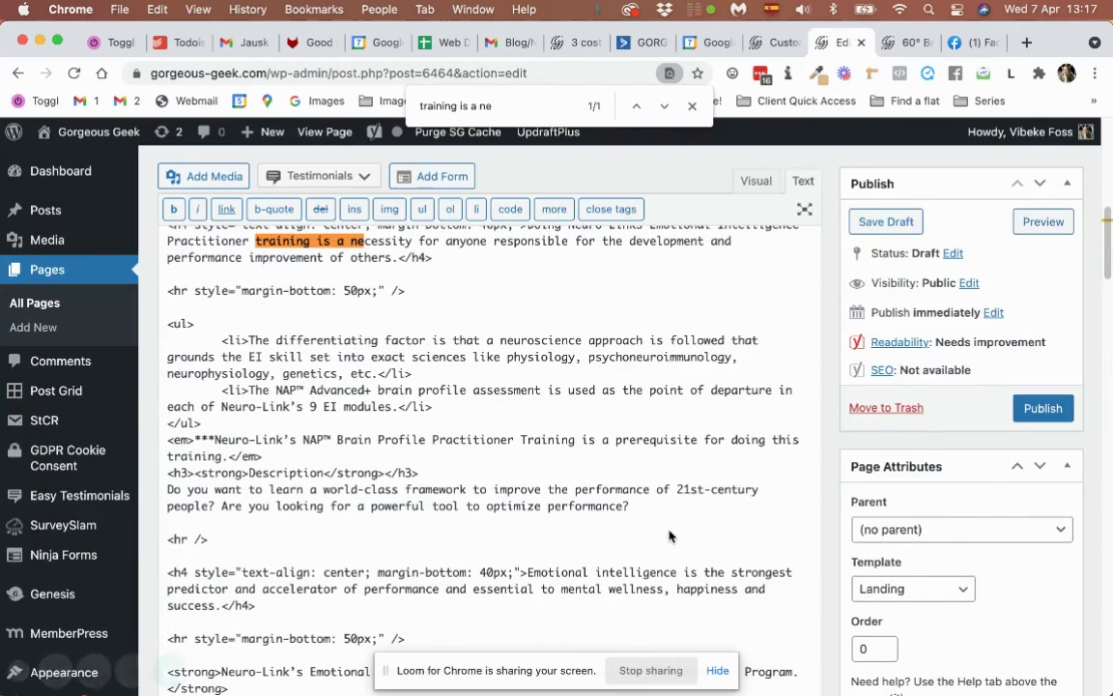
scroll(670, 536, down, 5)
scroll(669, 536, down, 5)
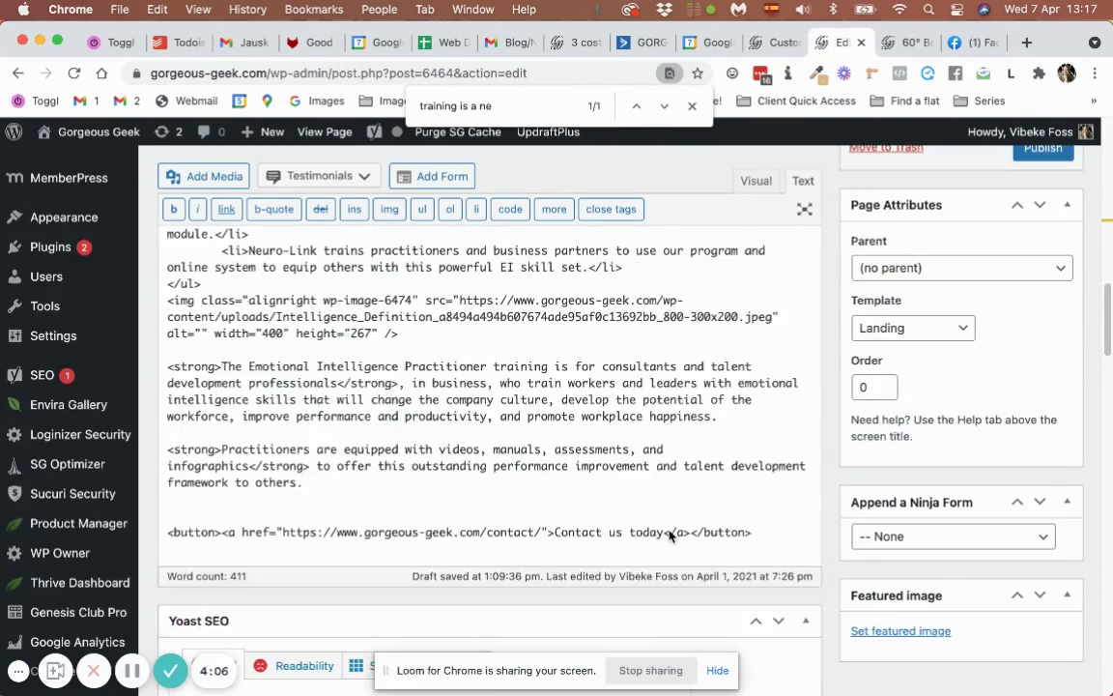
scroll(670, 531, up, 5)
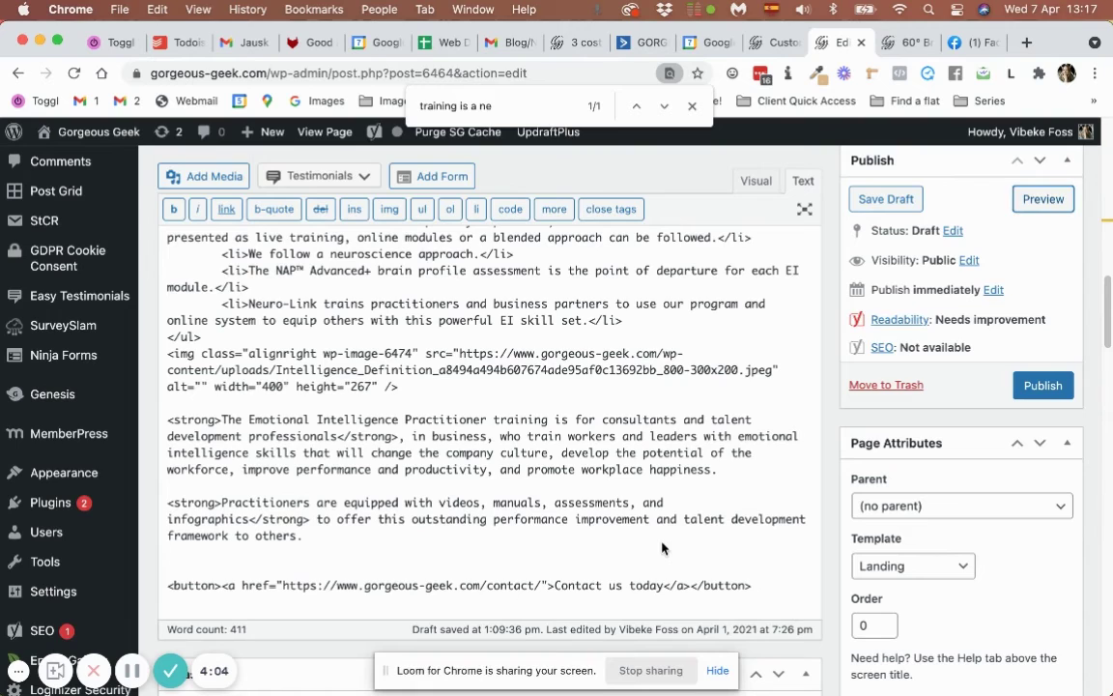
click(623, 555)
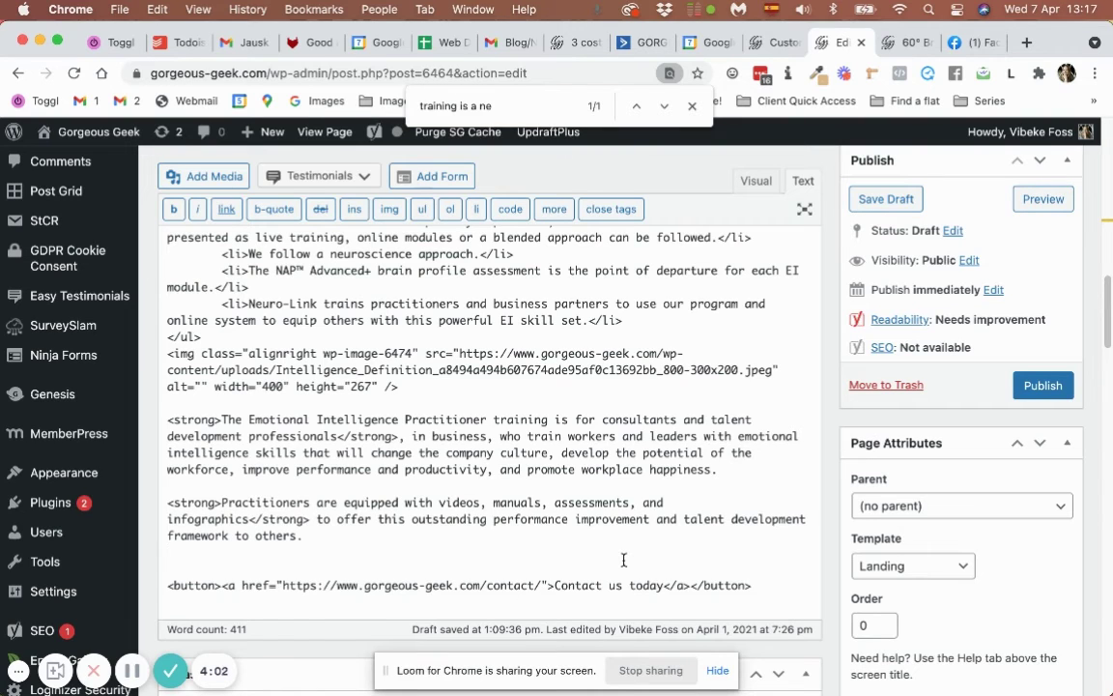
key(Return)
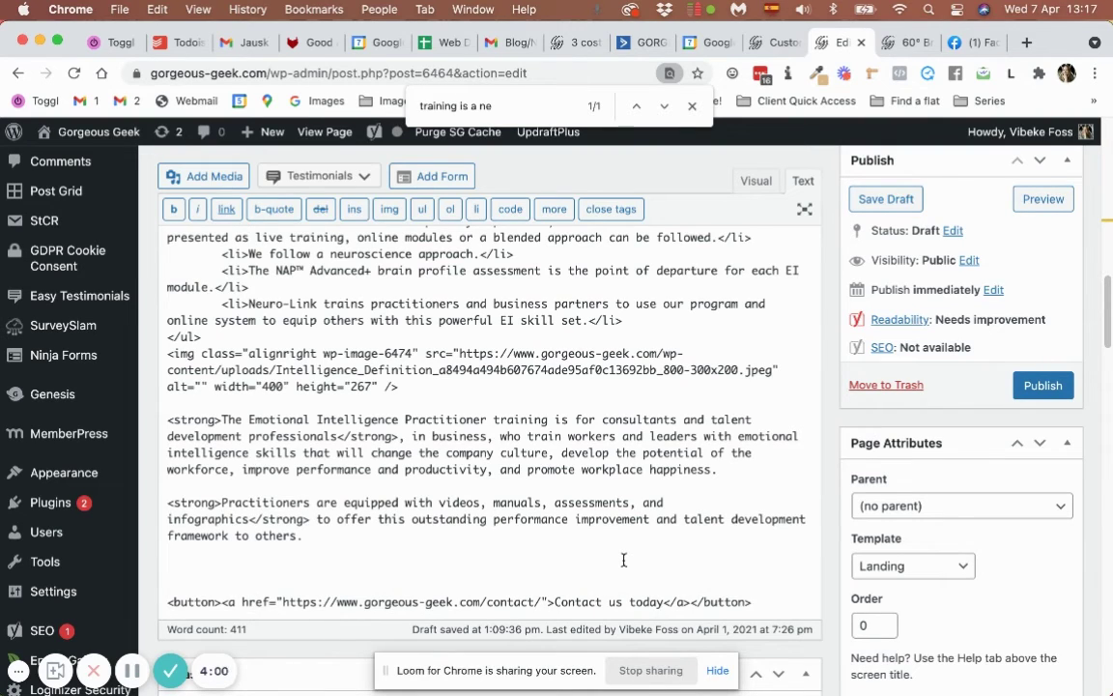
Check the content in the Visual view, then return to the Text HTML view.
click(757, 181)
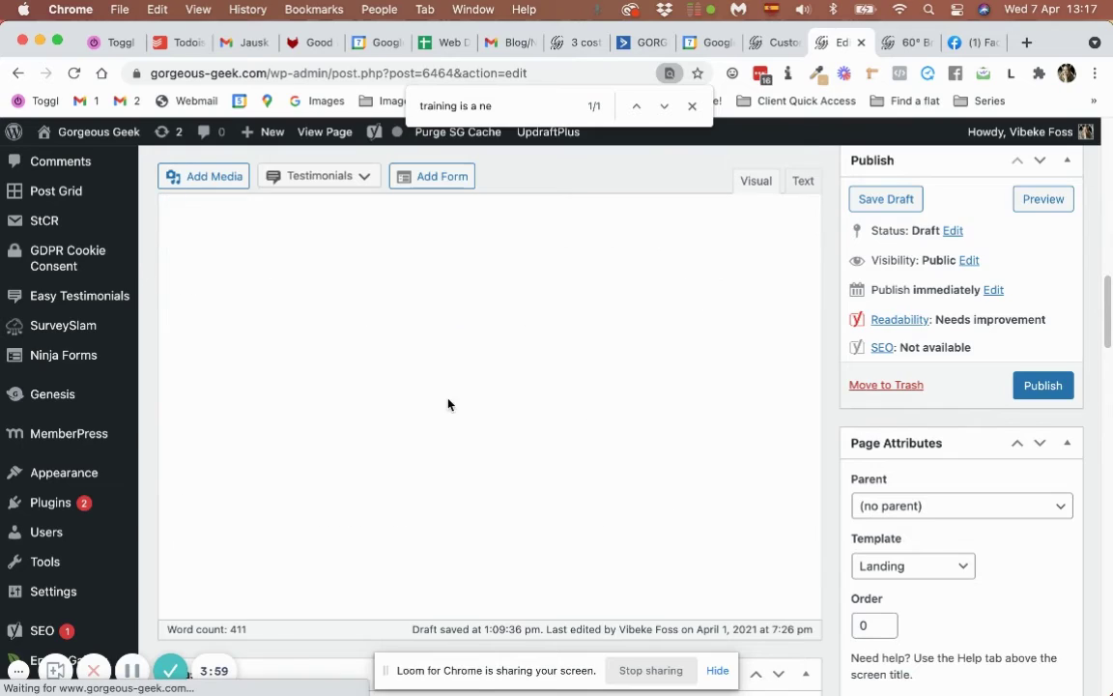
scroll(447, 404, down, 3)
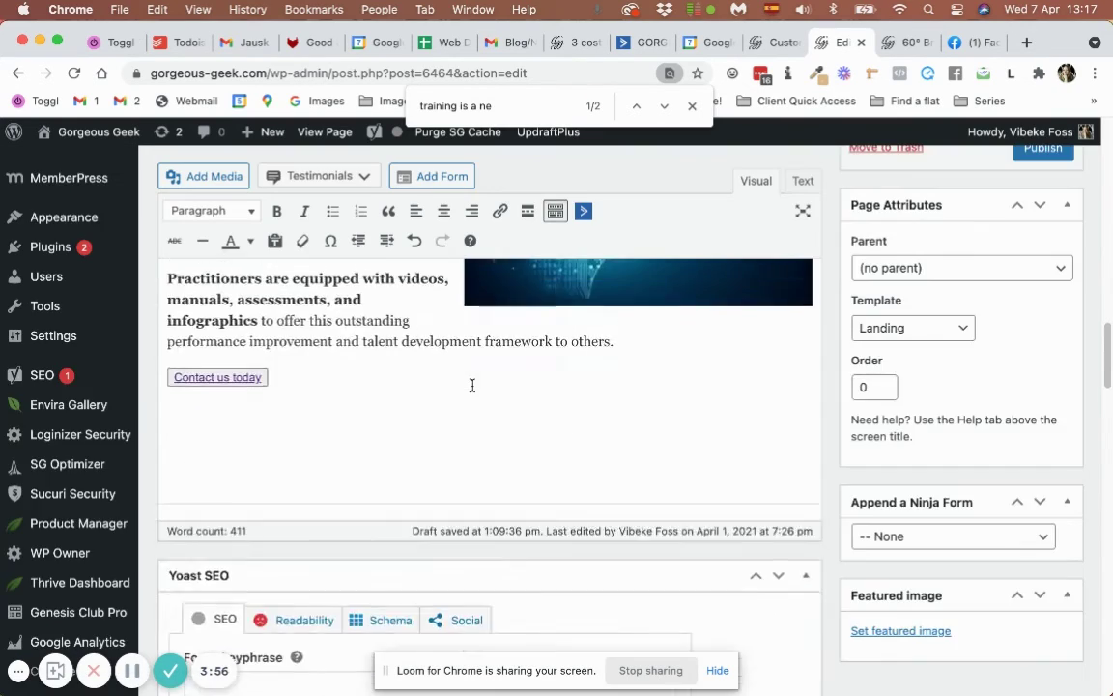
scroll(473, 386, up, 10)
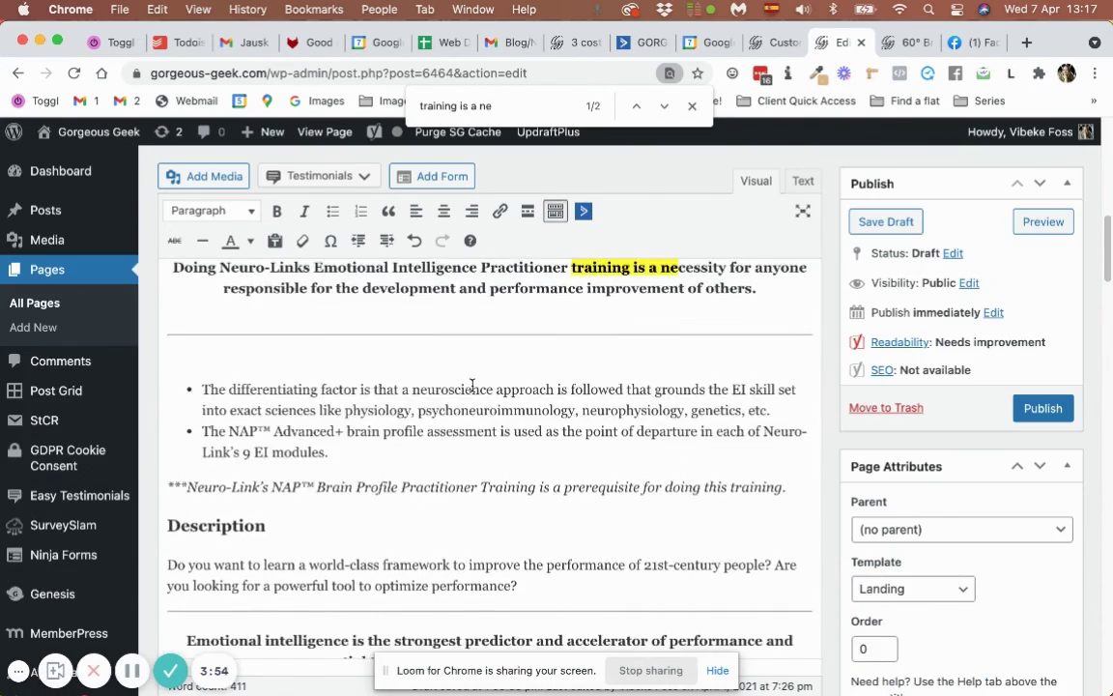
scroll(472, 386, up, 1)
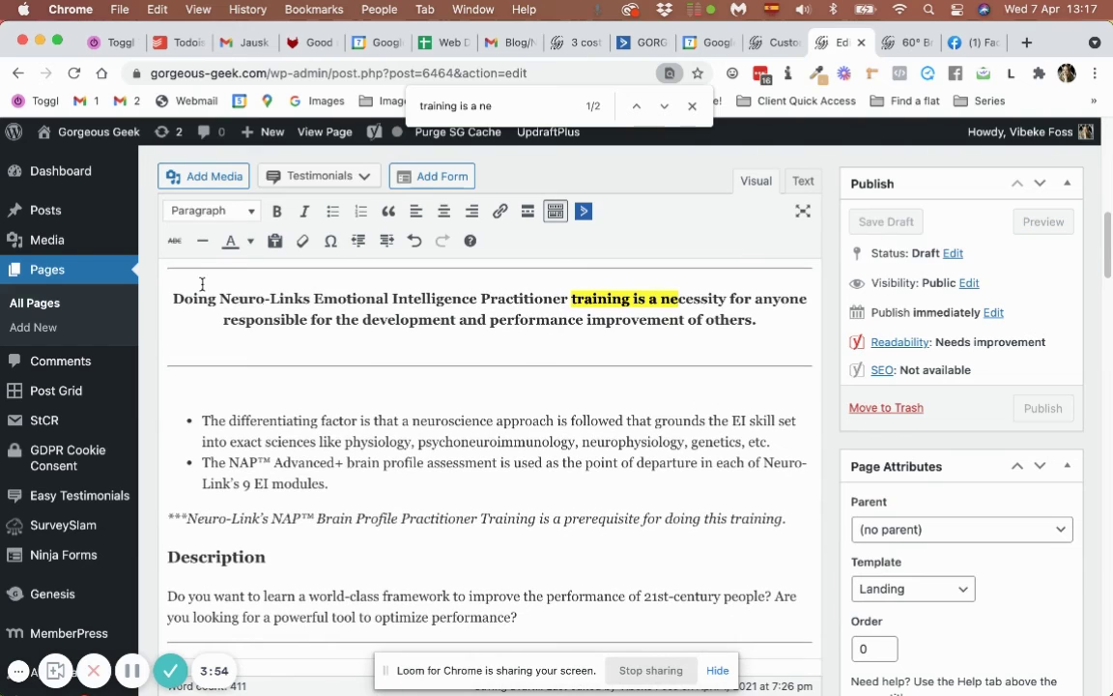
click(802, 180)
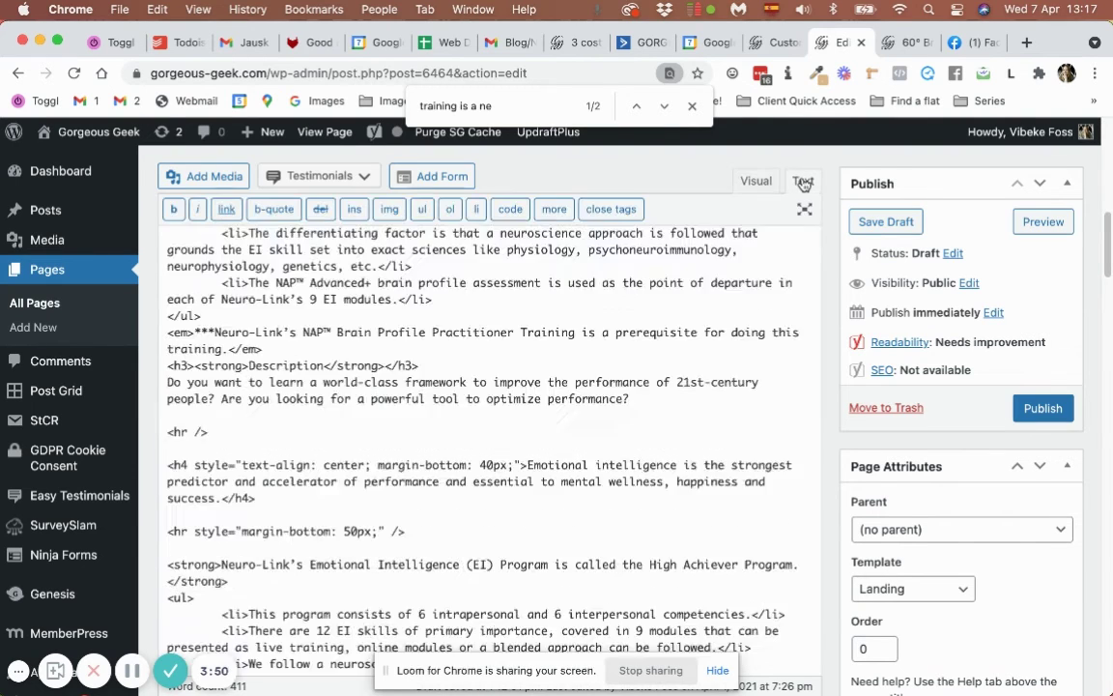
Place the caret after the closing h4 tag and scroll down to the <button> line.
scroll(629, 378, down, 3)
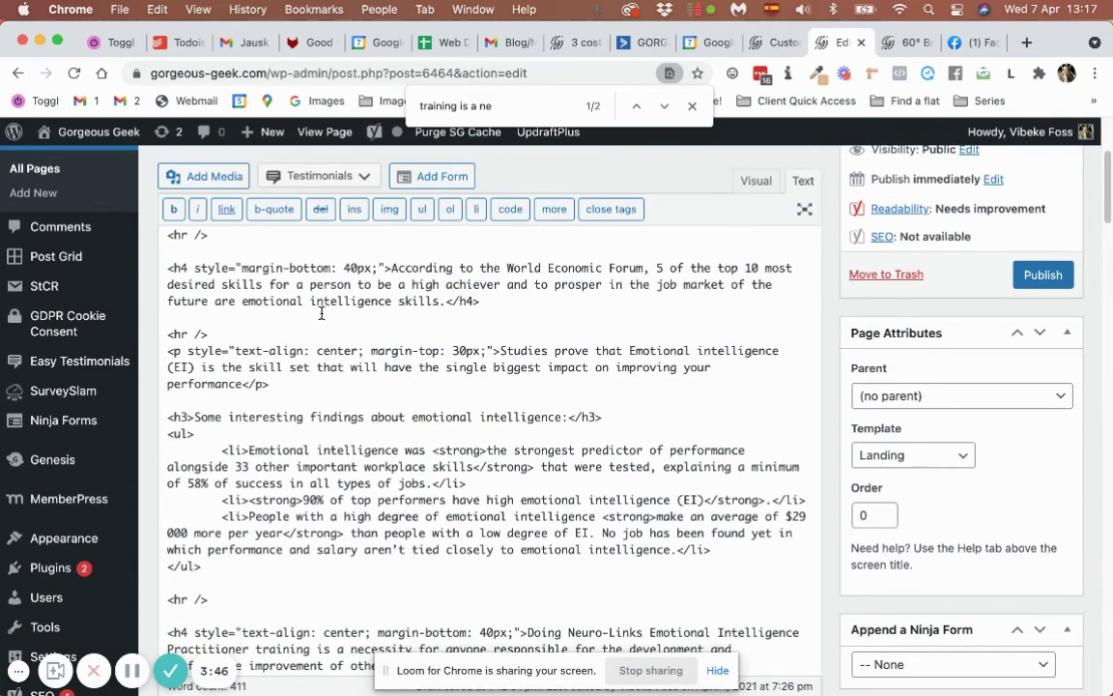
click(174, 267)
click(449, 302)
click(482, 303)
scroll(221, 282, down, 1)
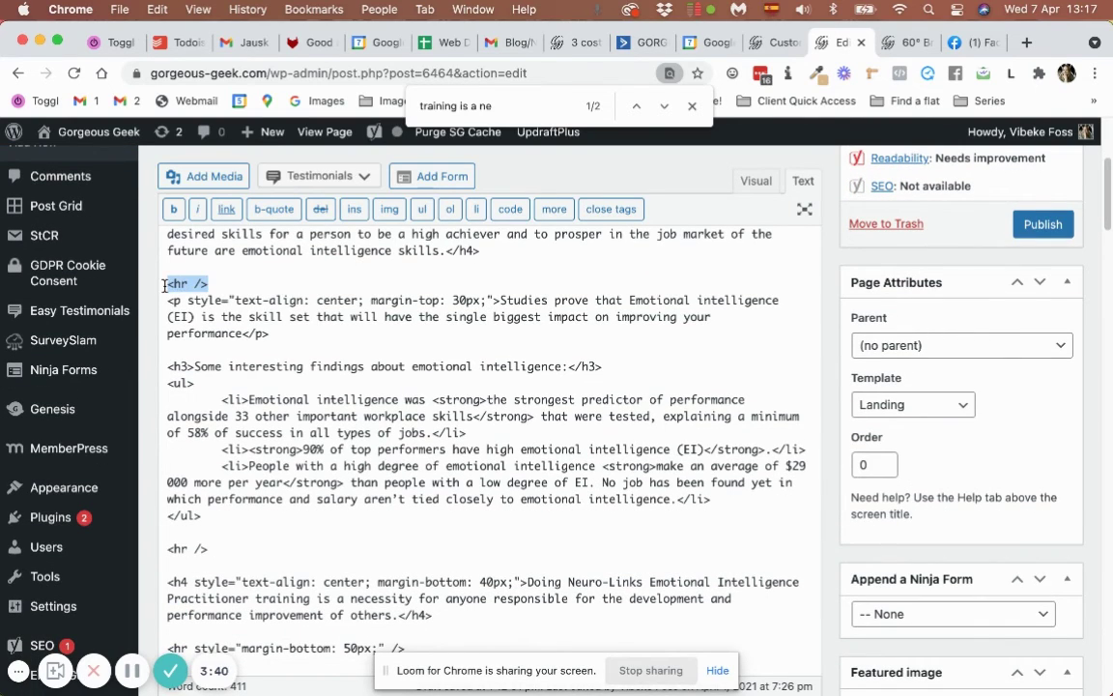
scroll(365, 371, down, 3)
scroll(365, 371, down, 15)
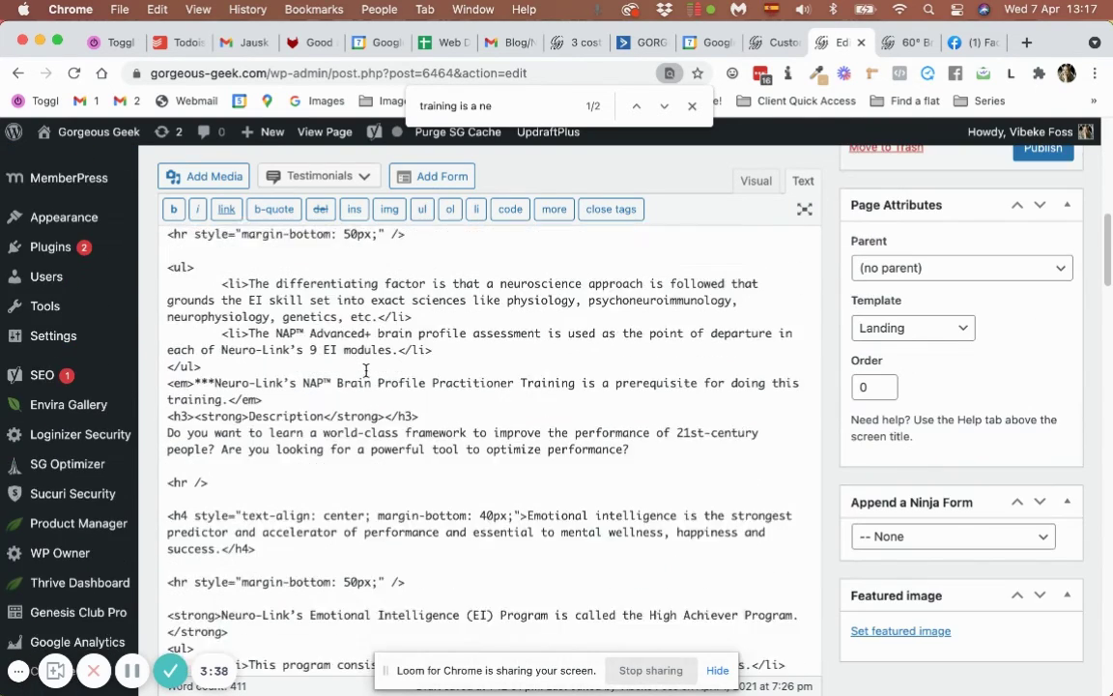
scroll(365, 371, down, 5)
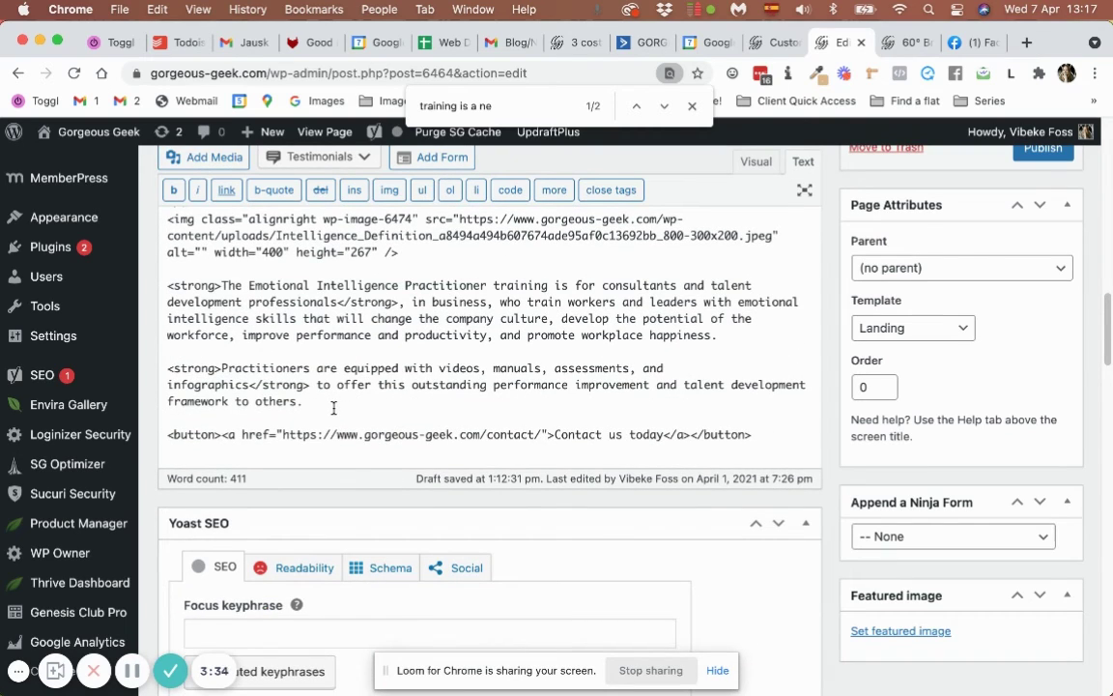
Insert an empty <button></button> tag pair above the Contact Us Today button code.
click(333, 408)
key(Return)
key(Return)
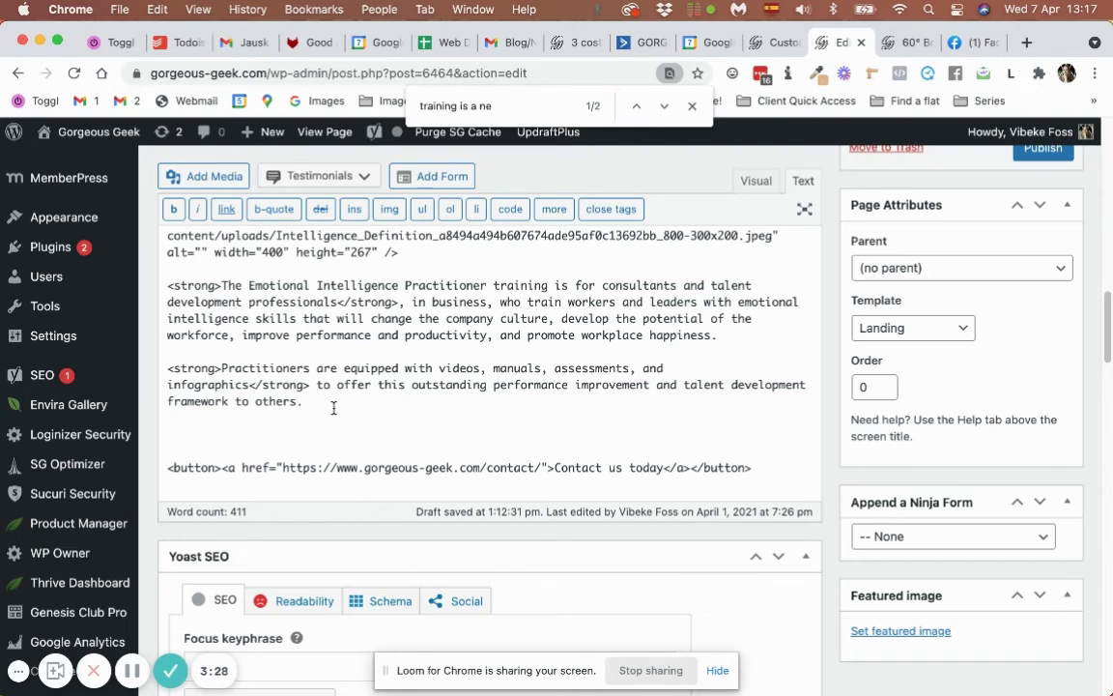
text(<button>)
text(</buyy)
key(BackSpace)
key(BackSpace)
text(tton)
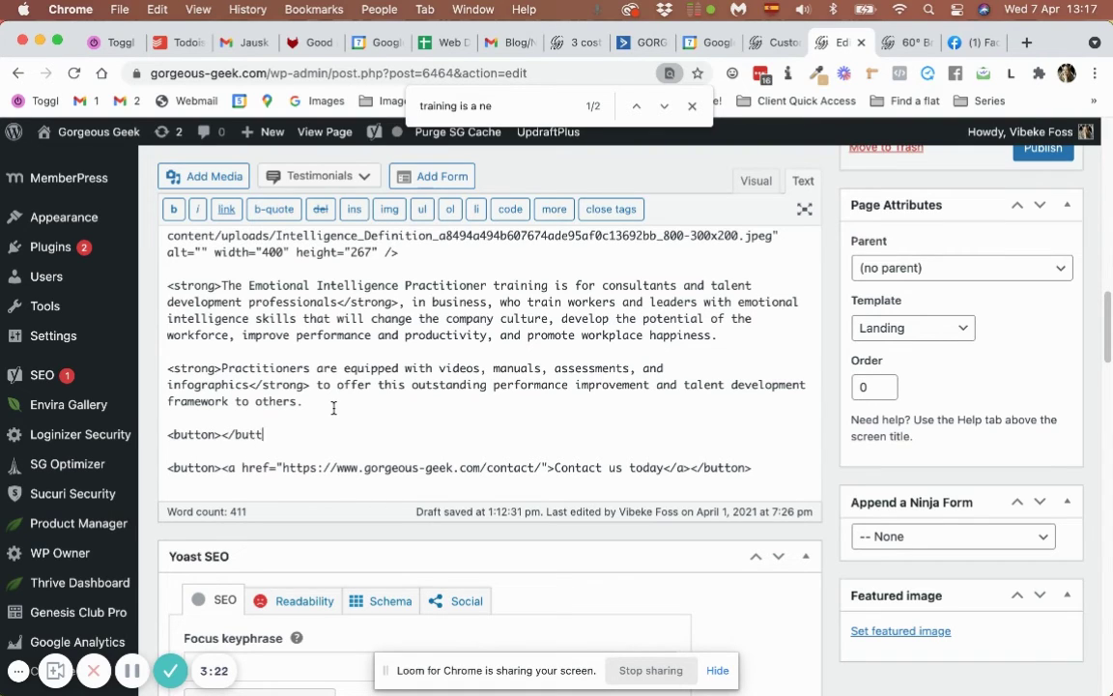
text(>)
Fill the new button with 'Here your button text' and preview the page.
click(221, 435)
text(Here y)
text(our button text)
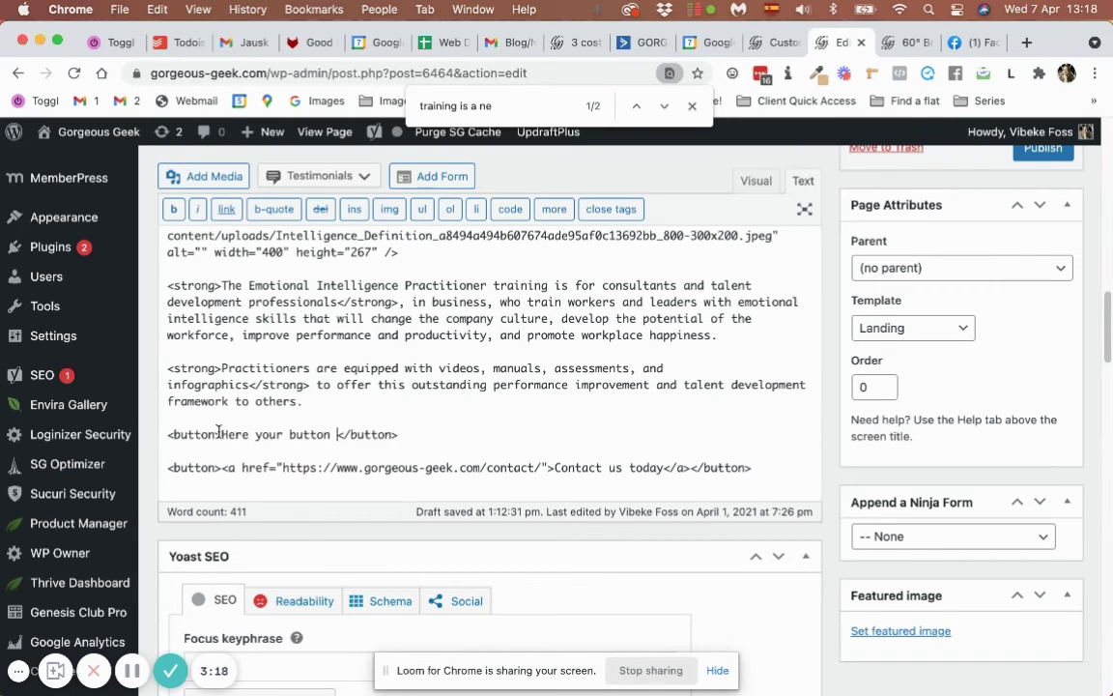
scroll(444, 436, up, 10)
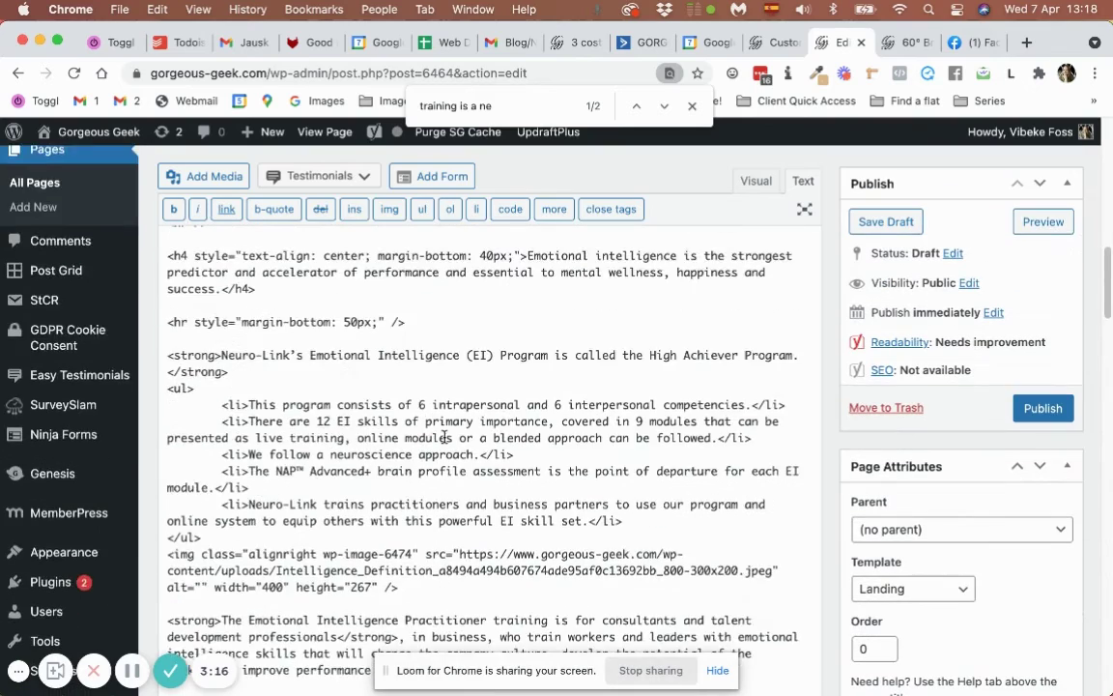
click(1043, 223)
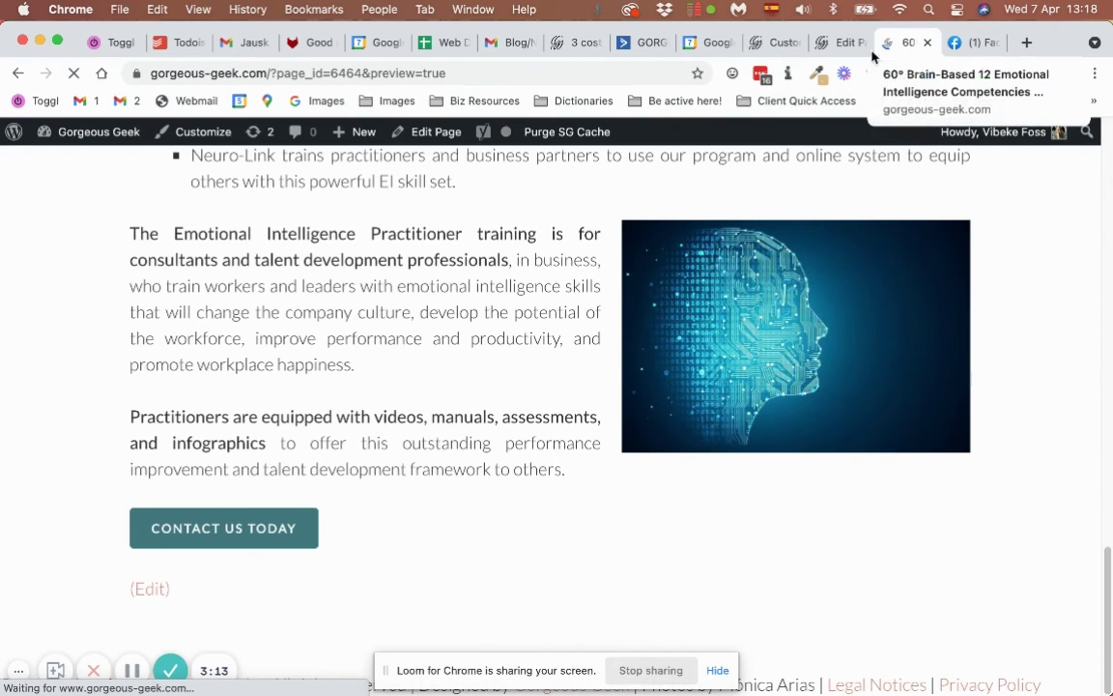
Scroll the preview down to the new button above Contact Us Today.
scroll(402, 375, down, 5)
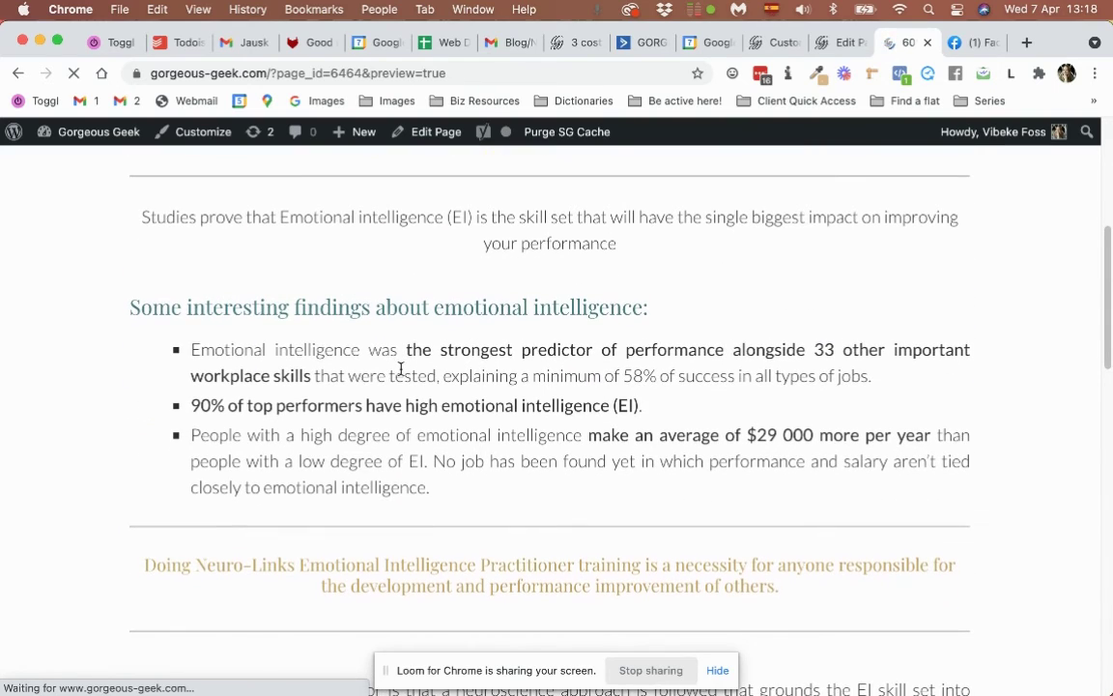
scroll(399, 369, down, 15)
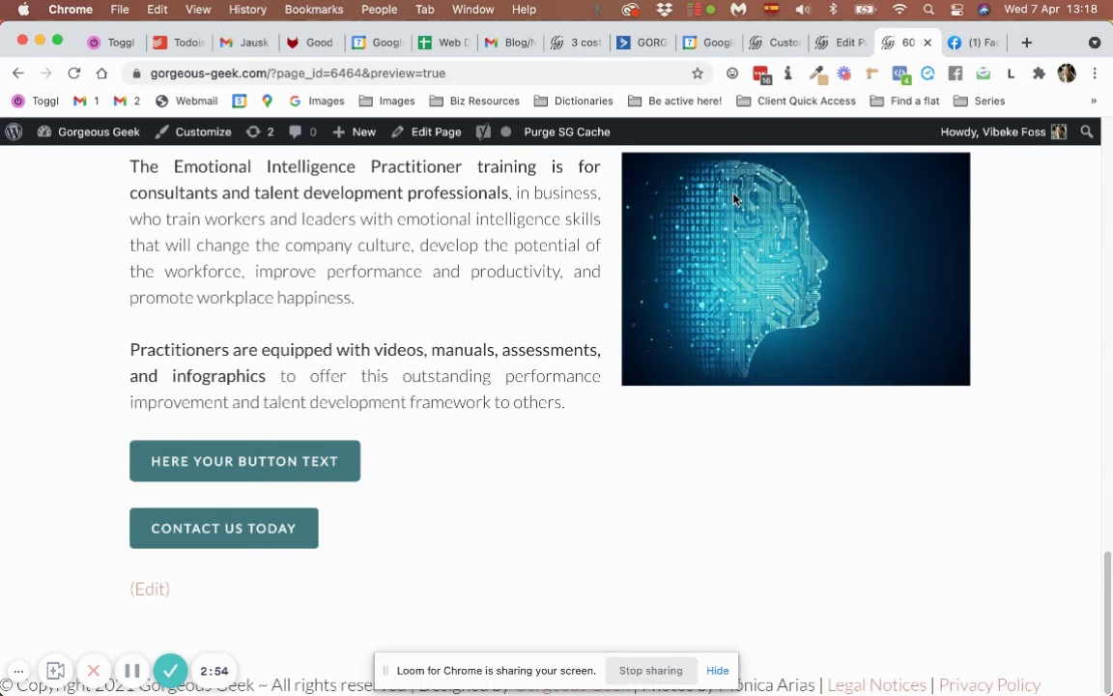
Return to the page editor in Visual mode and inspect the existing Contact Us Today link.
click(832, 45)
scroll(454, 405, down, 10)
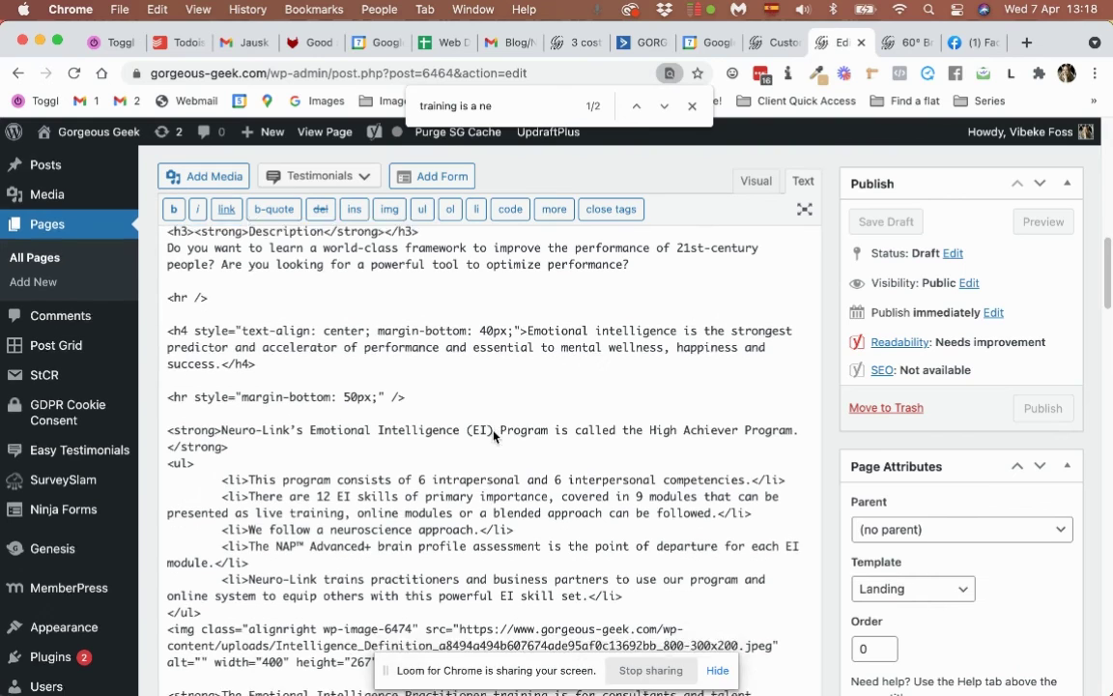
scroll(492, 436, up, 3)
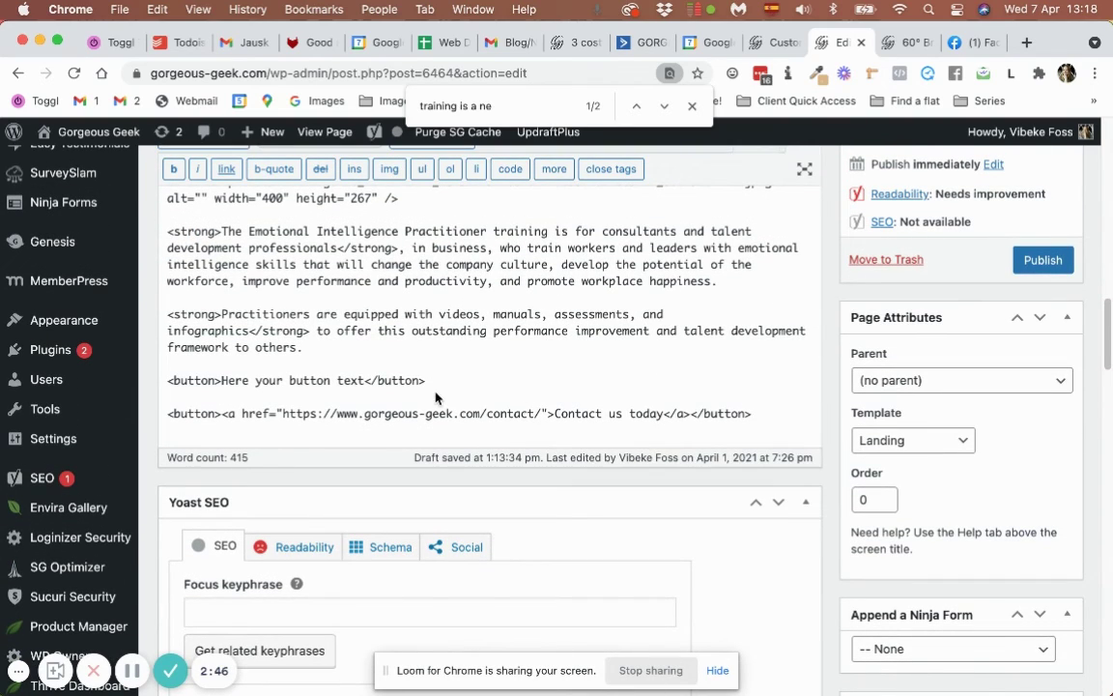
scroll(364, 362, up, 3)
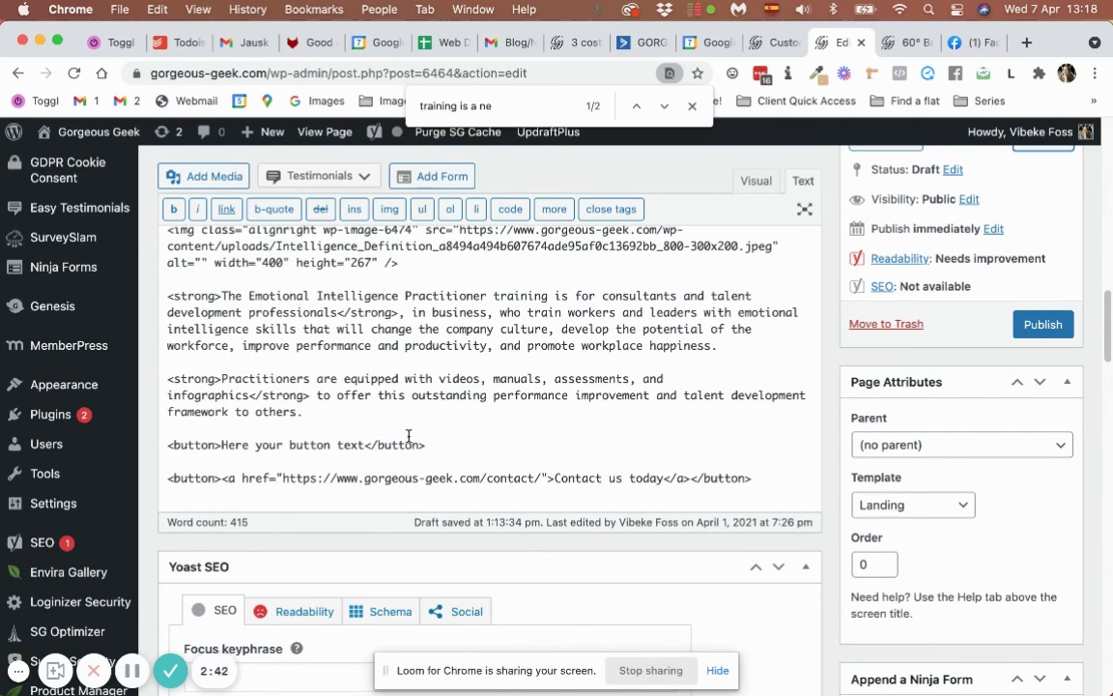
click(757, 180)
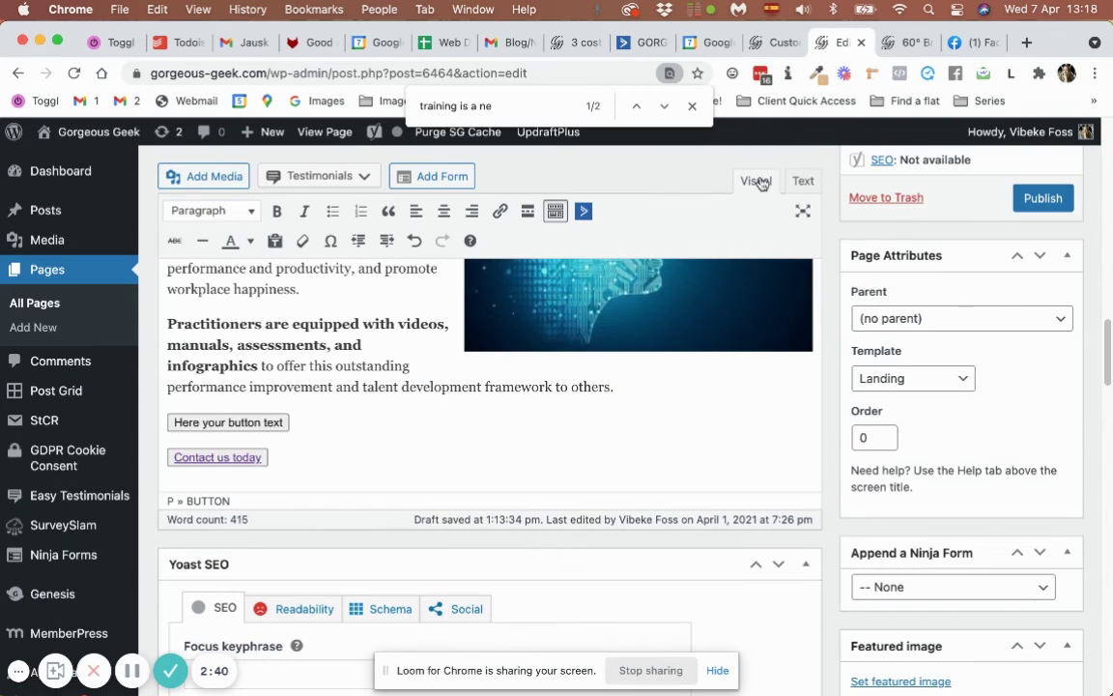
click(218, 457)
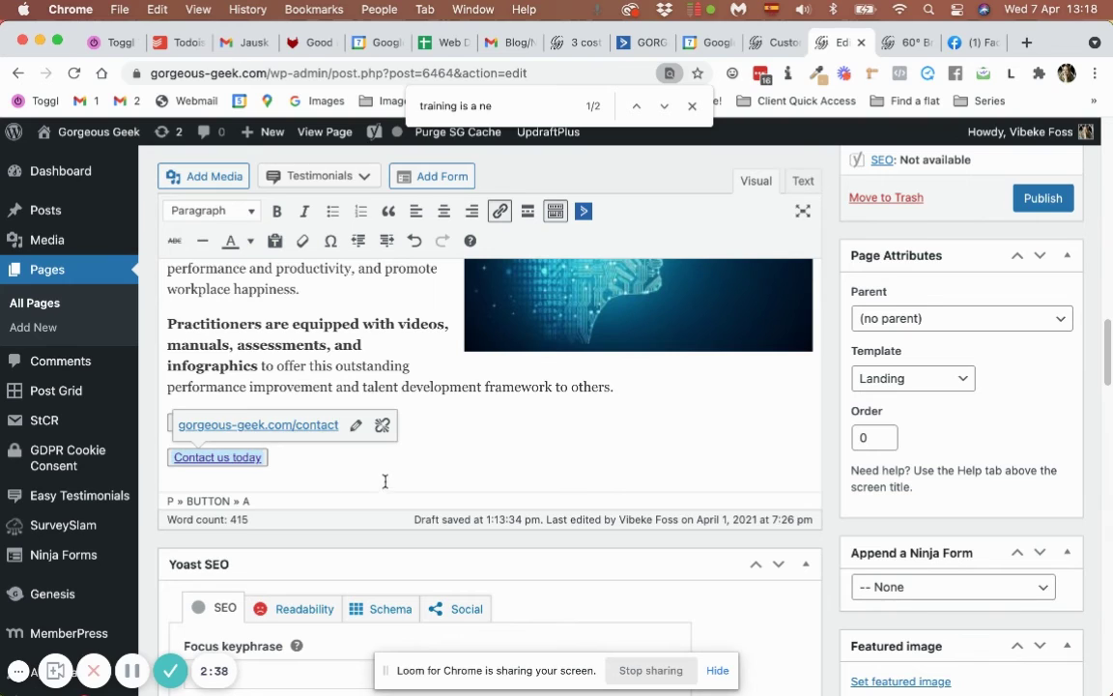
click(449, 405)
Select the Here your button text button and search the link options for 'contact'.
click(248, 423)
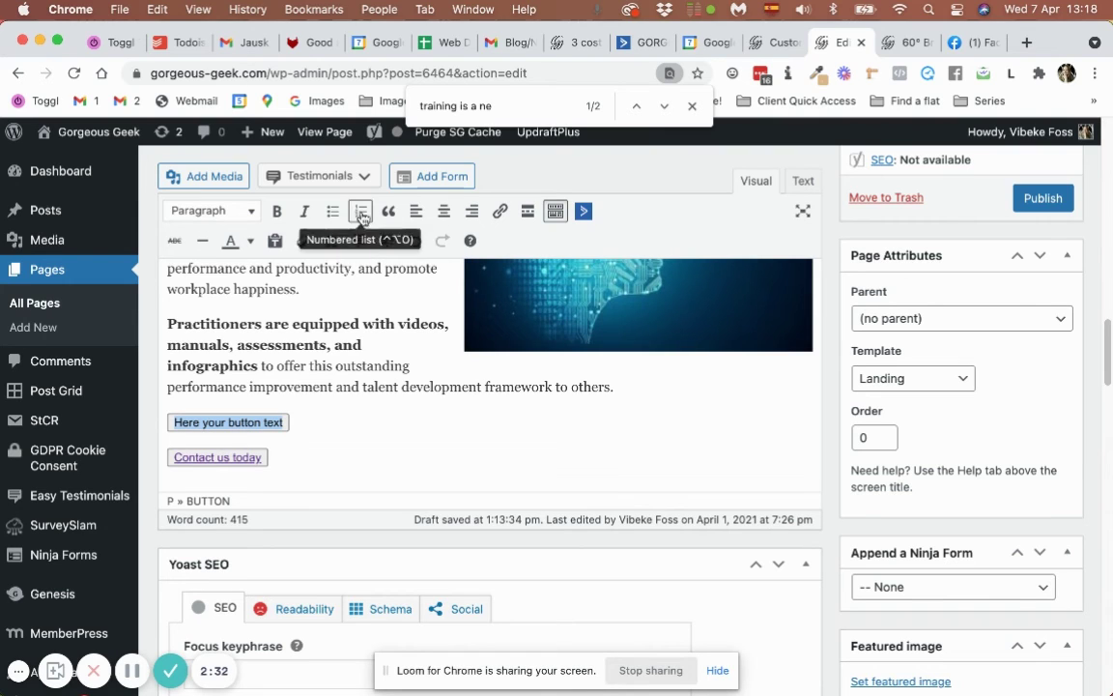
click(499, 214)
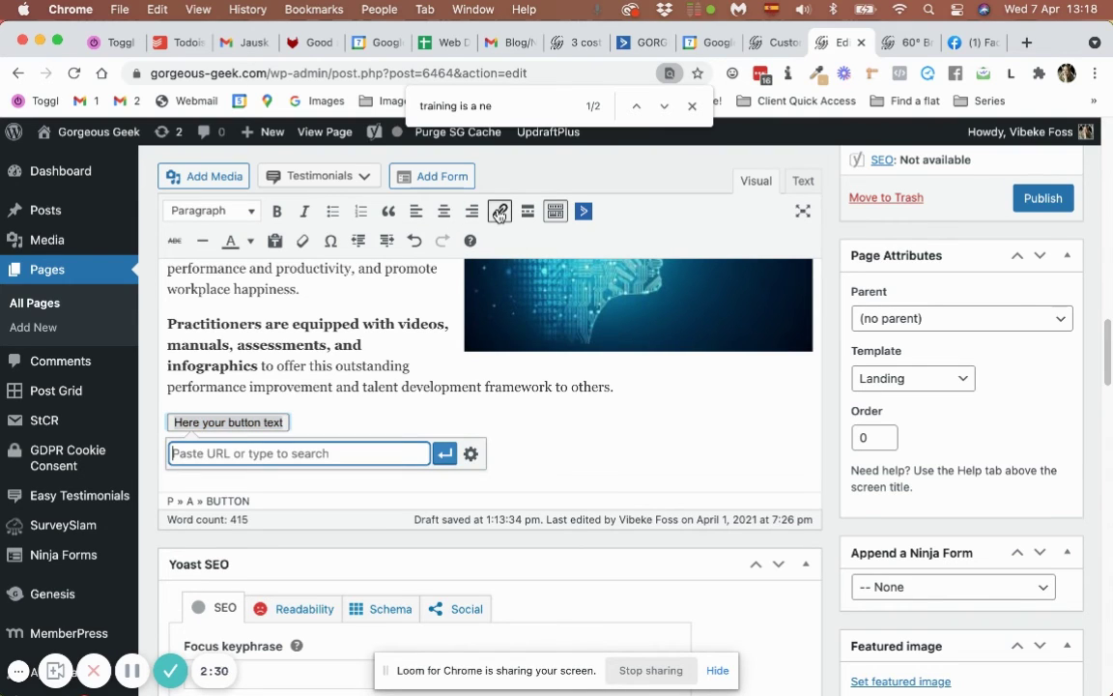
click(470, 453)
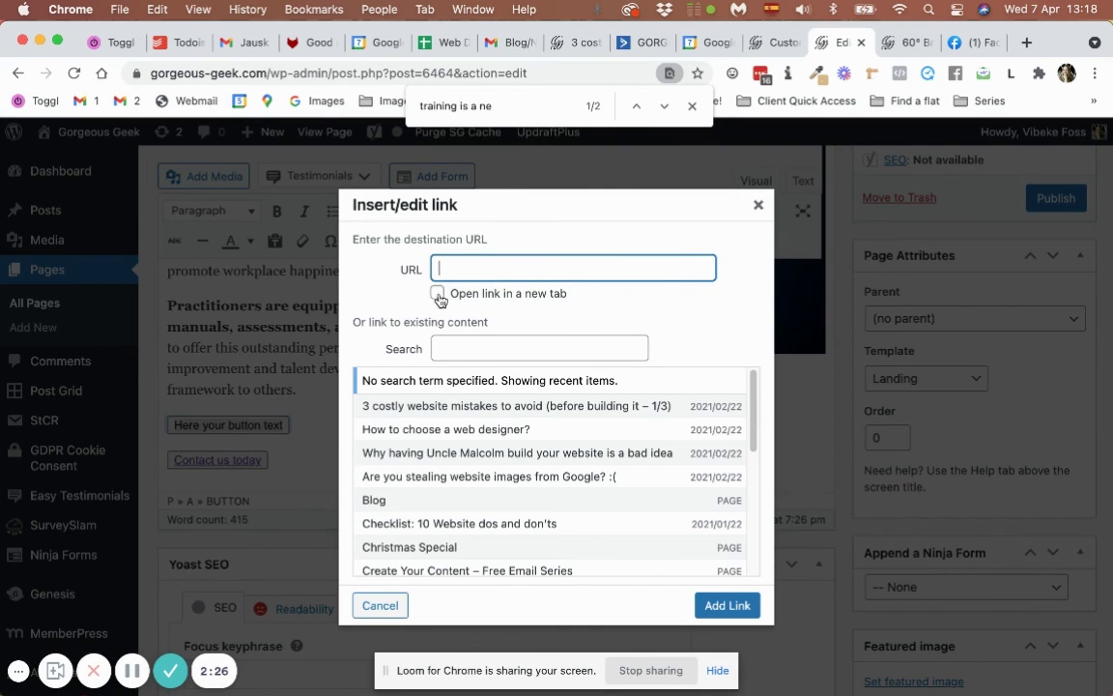
click(496, 355)
text(cnt)
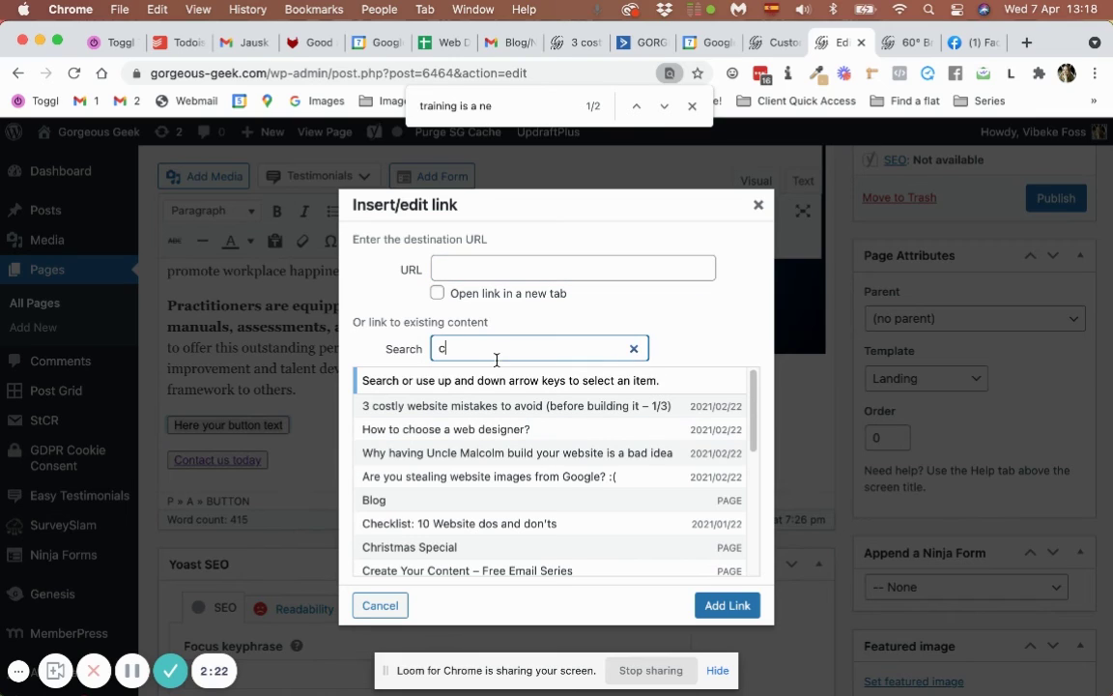
key(BackSpace)
key(BackSpace)
text(ontact)
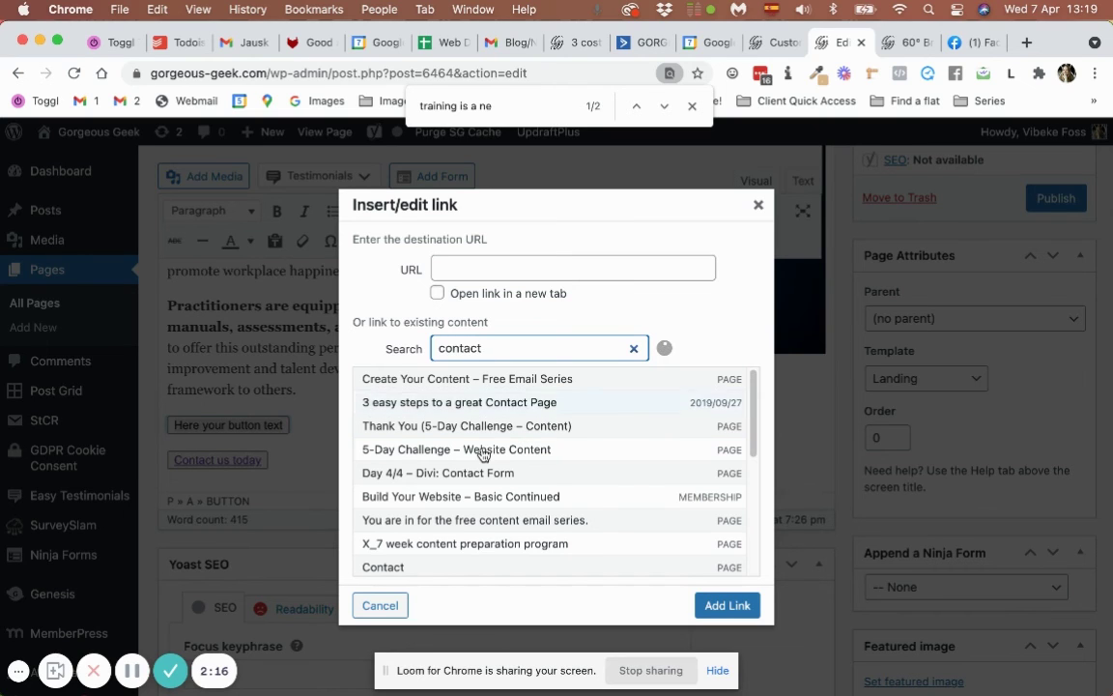
Choose the Contact page as the target and add the link.
scroll(451, 434, down, 5)
scroll(453, 499, up, 2)
scroll(453, 499, up, 2)
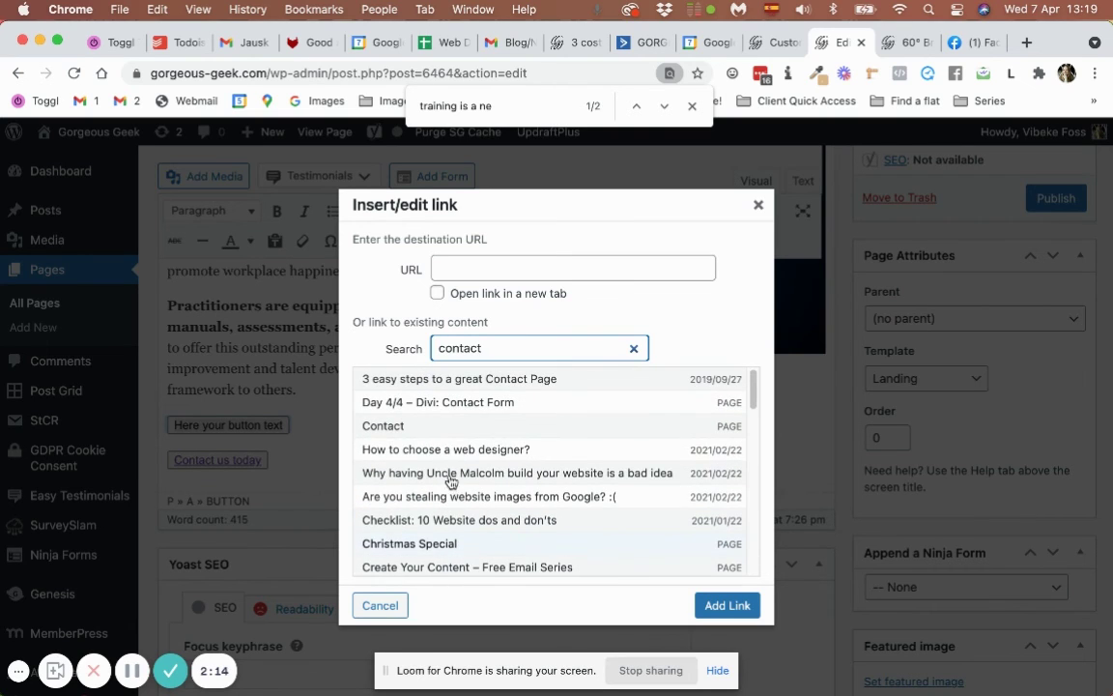
click(411, 425)
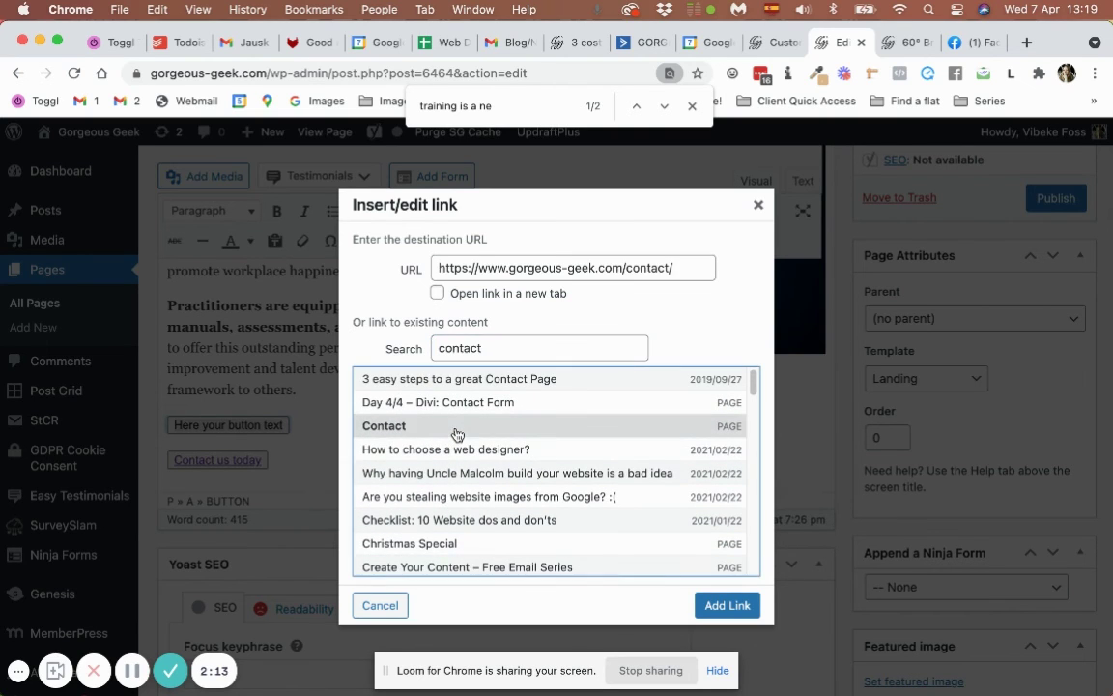
click(713, 604)
scroll(462, 435, up, 5)
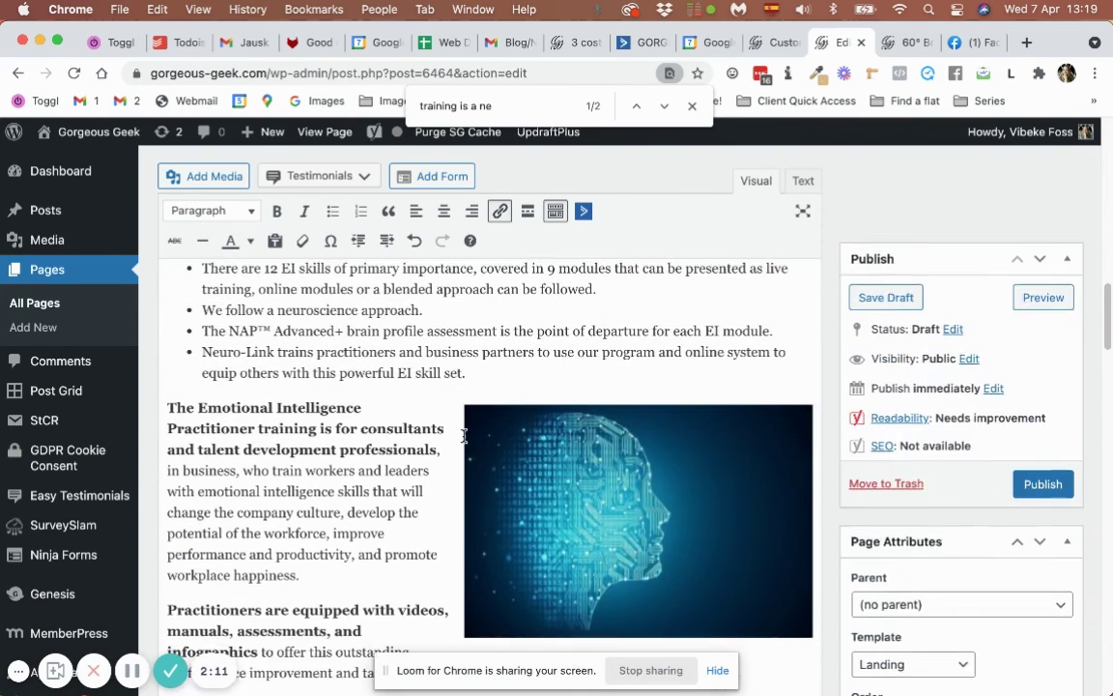
Preview the page, confirm the new button opens the Contact page, then go back to the preview.
click(1053, 224)
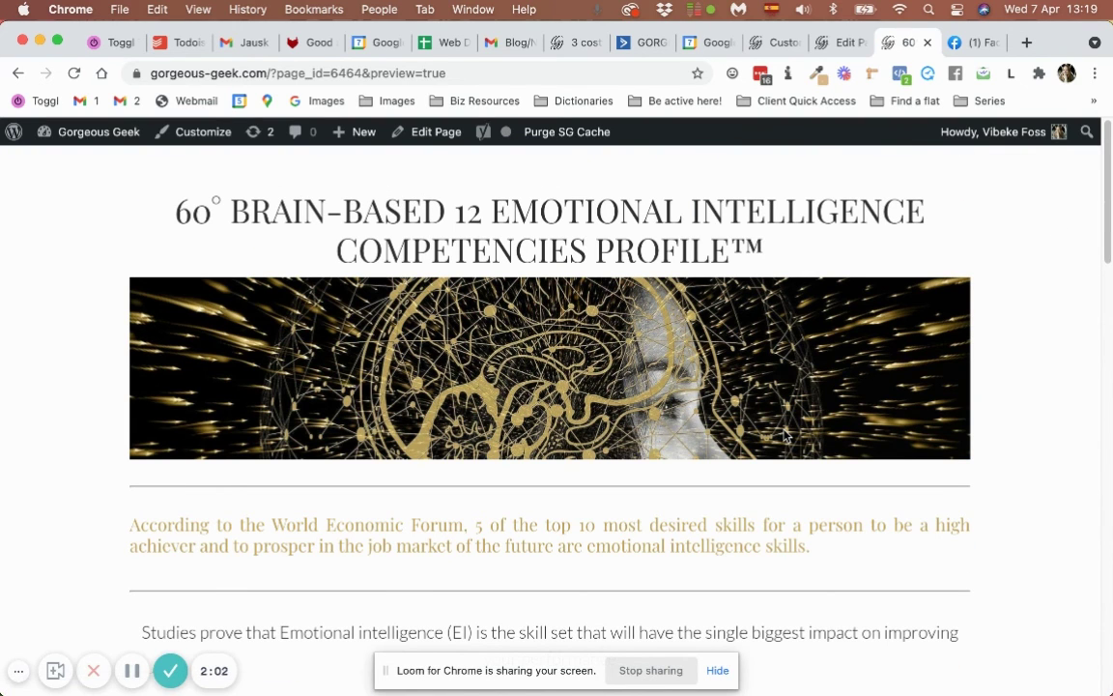
scroll(784, 435, down, 15)
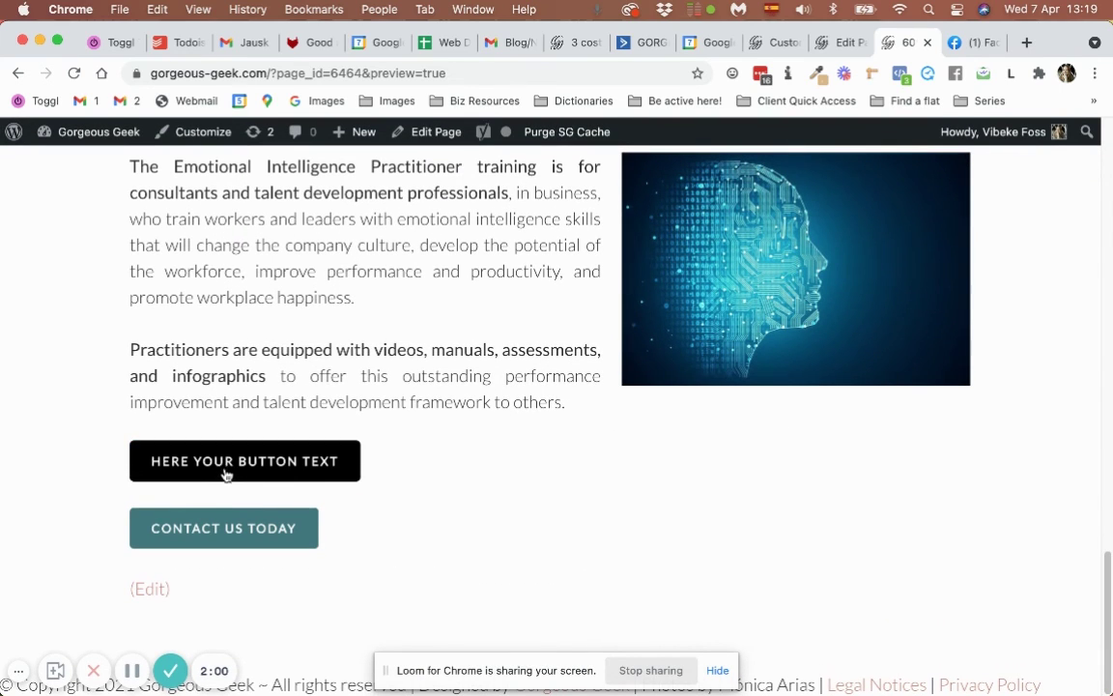
click(235, 465)
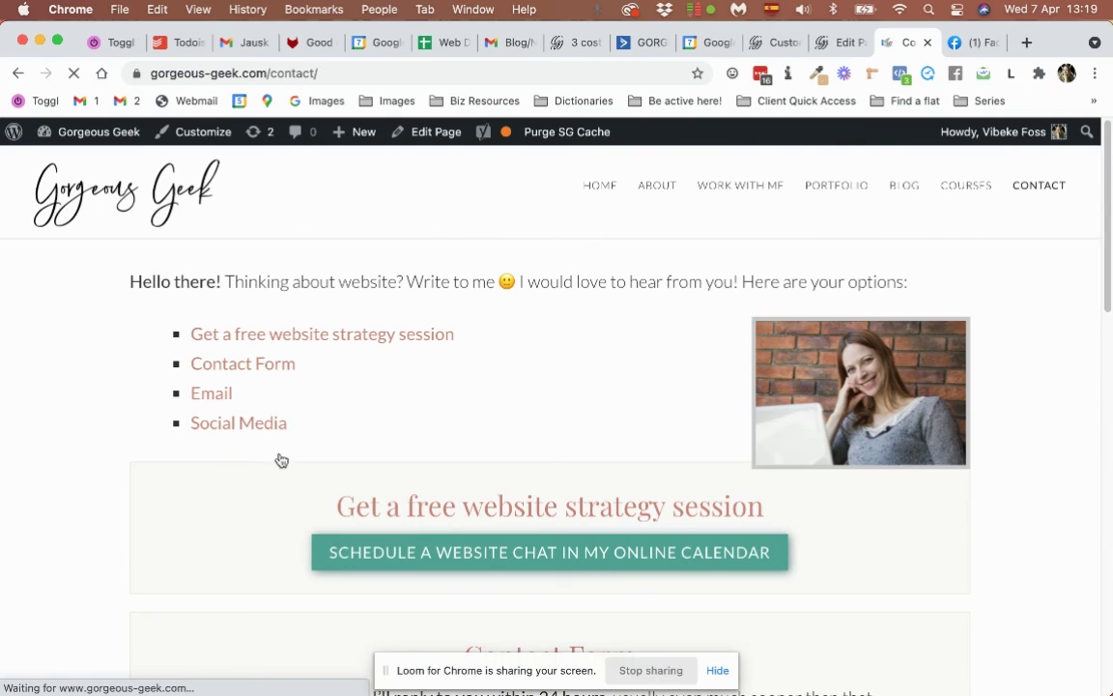
click(841, 43)
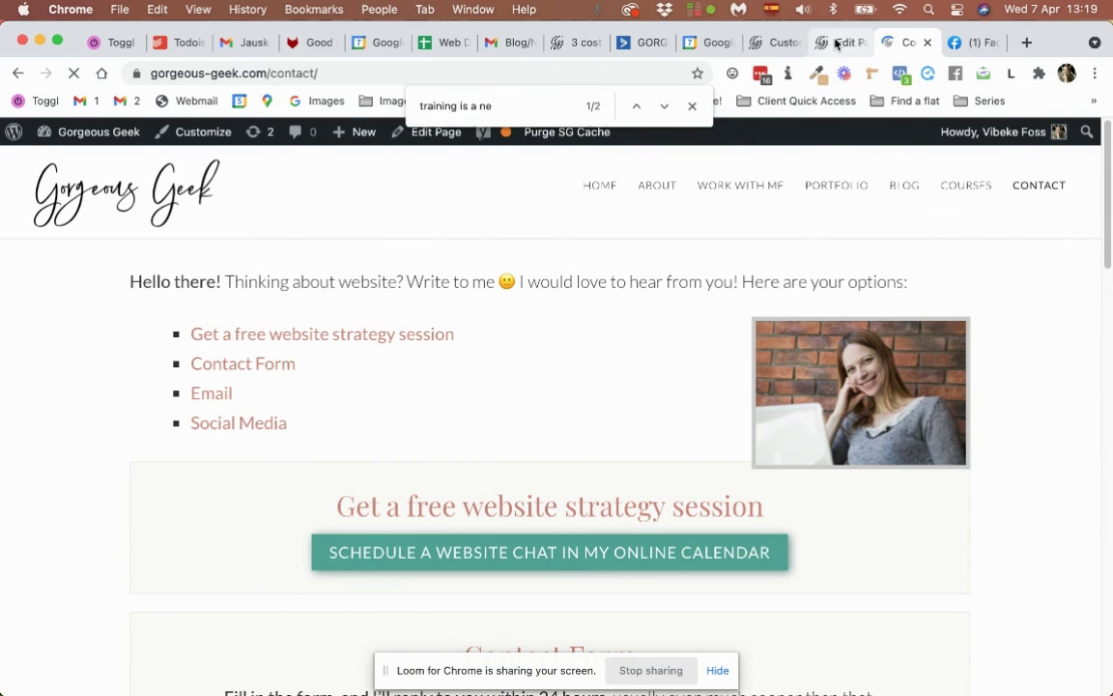
click(903, 42)
click(18, 74)
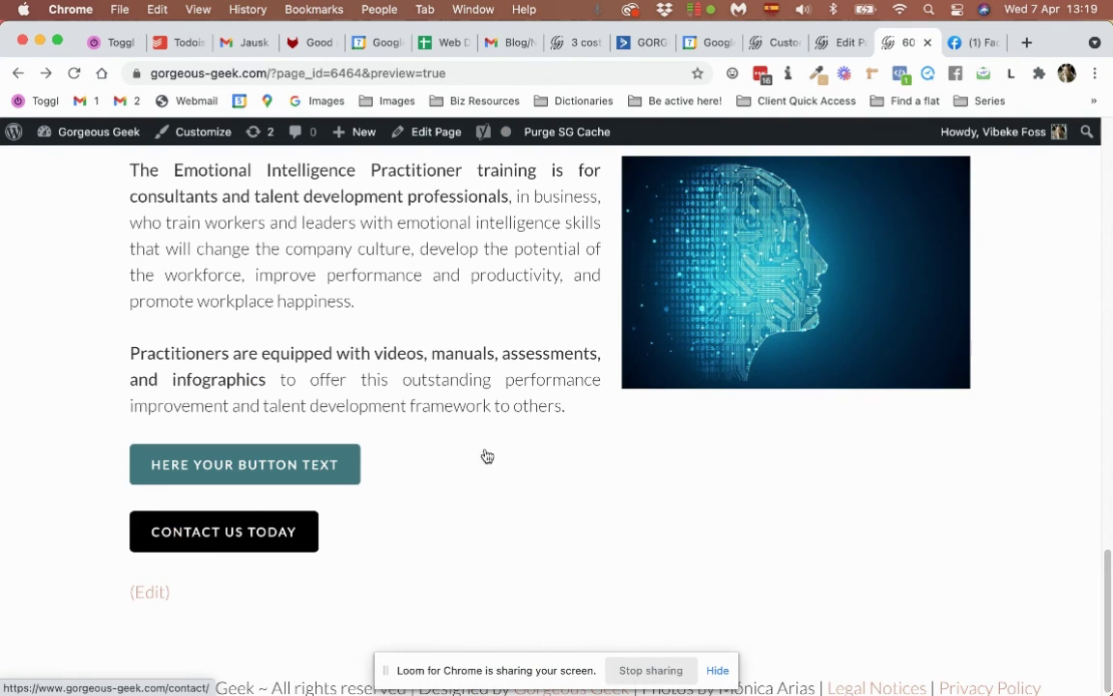
scroll(526, 596, up, 20)
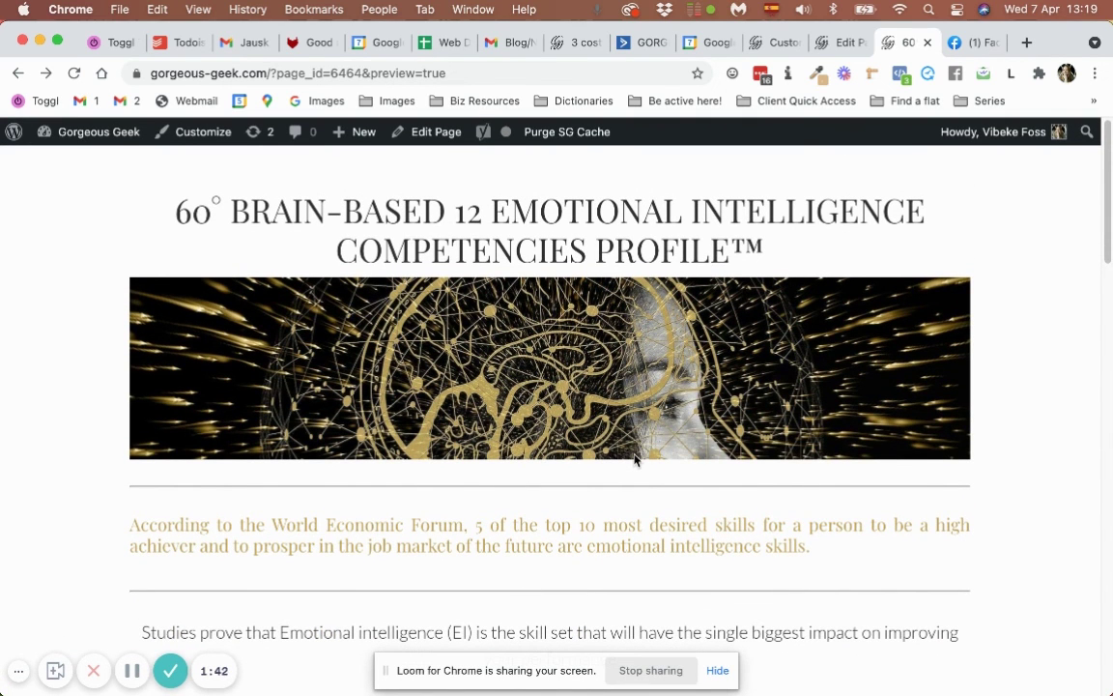
scroll(636, 445, down, 5)
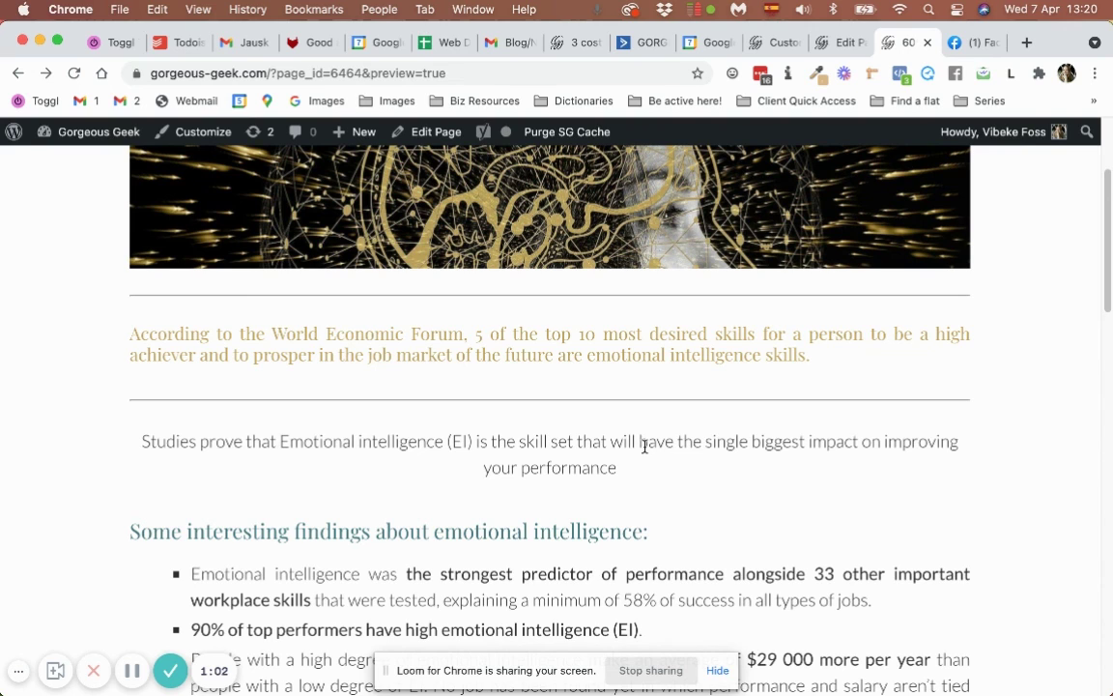
scroll(645, 447, down, 5)
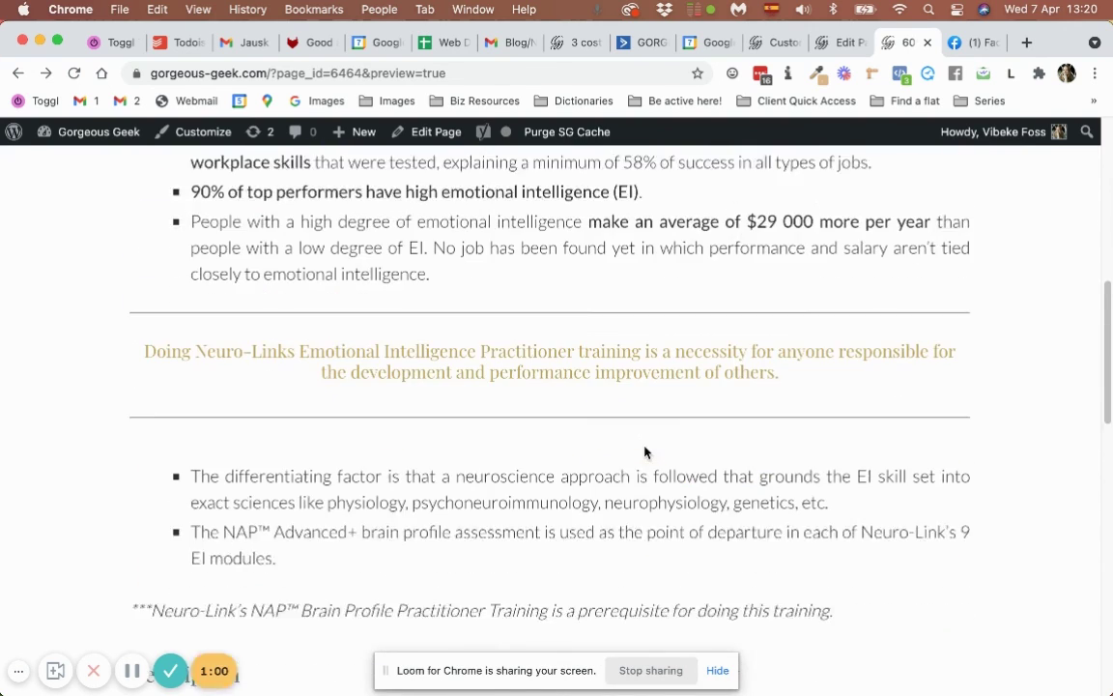
scroll(644, 452, down, 2)
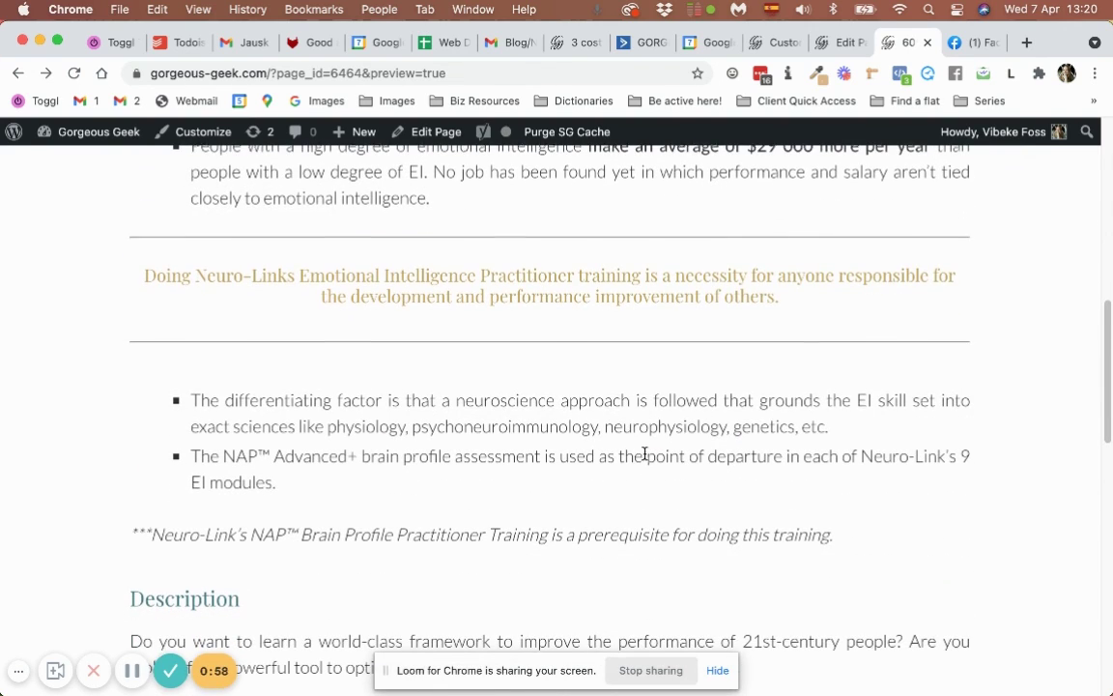
scroll(645, 447, up, 10)
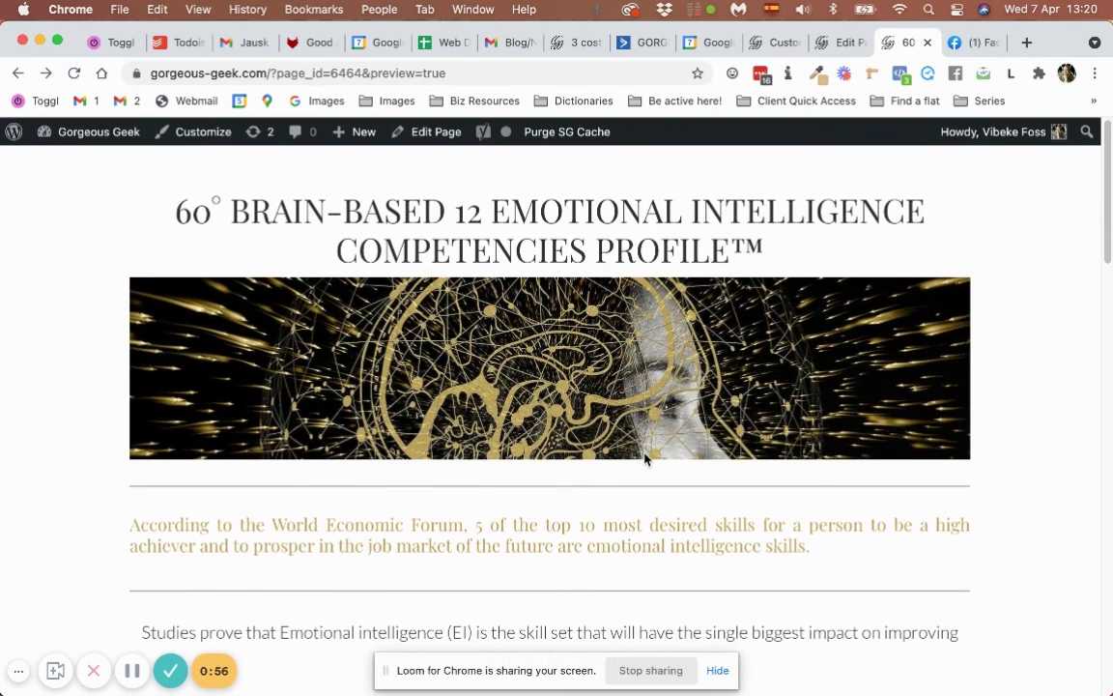